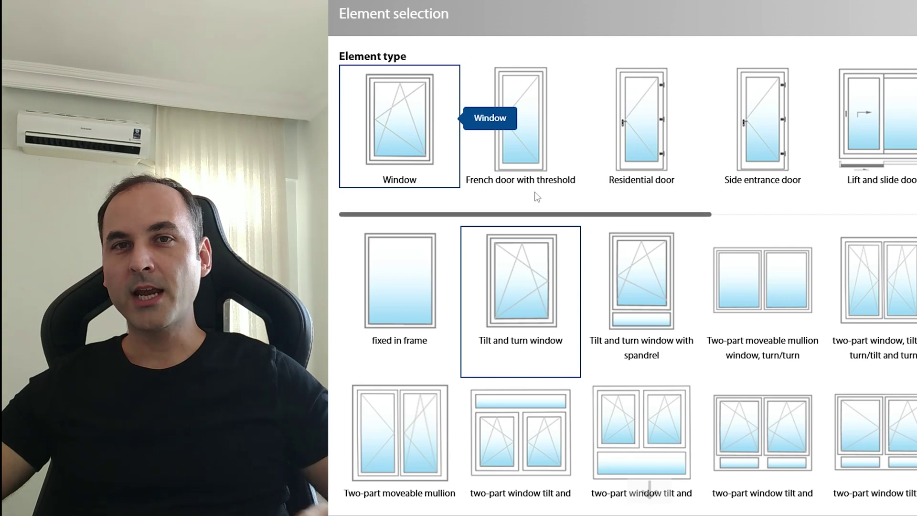
Step: Select the French door with threshold element type and inspect the two-part window in the 3D view
{"action": "left_click", "coordinate": [523, 163]}
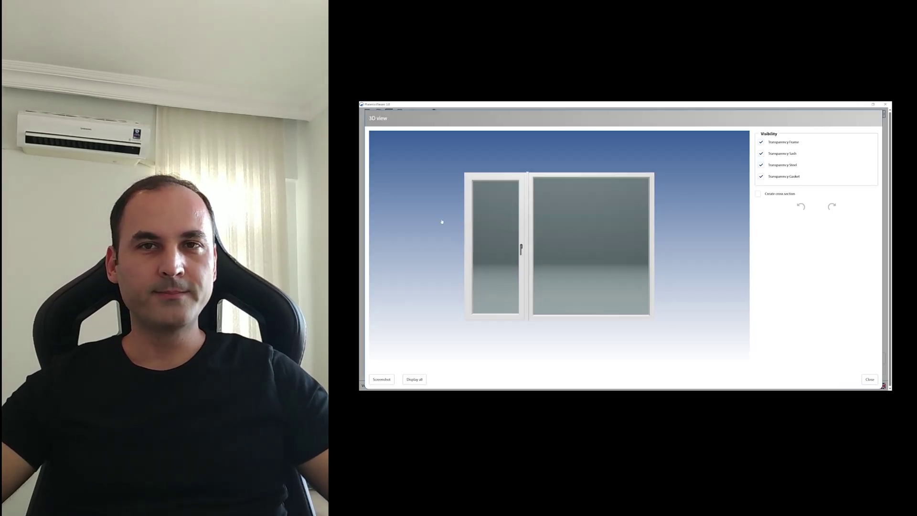
{"action": "left_click_drag", "start_coordinate": [440, 219], "coordinate": [491, 311]}
{"action": "left_click", "coordinate": [491, 311]}
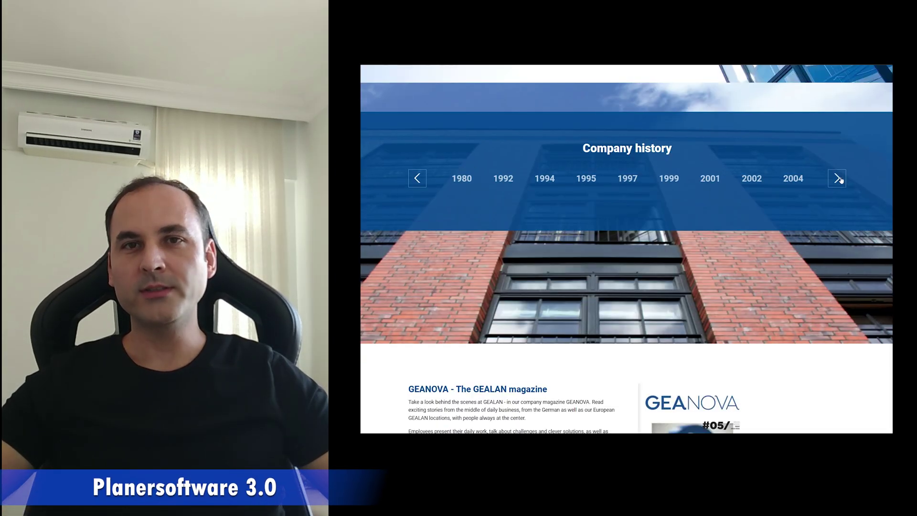
Step: Browse the company history timeline on the GEALAN website, viewing the 2010, 2012 and 2014 entries
{"action": "left_click", "coordinate": [836, 178]}
{"action": "left_click", "coordinate": [836, 178]}
{"action": "left_click", "coordinate": [837, 178]}
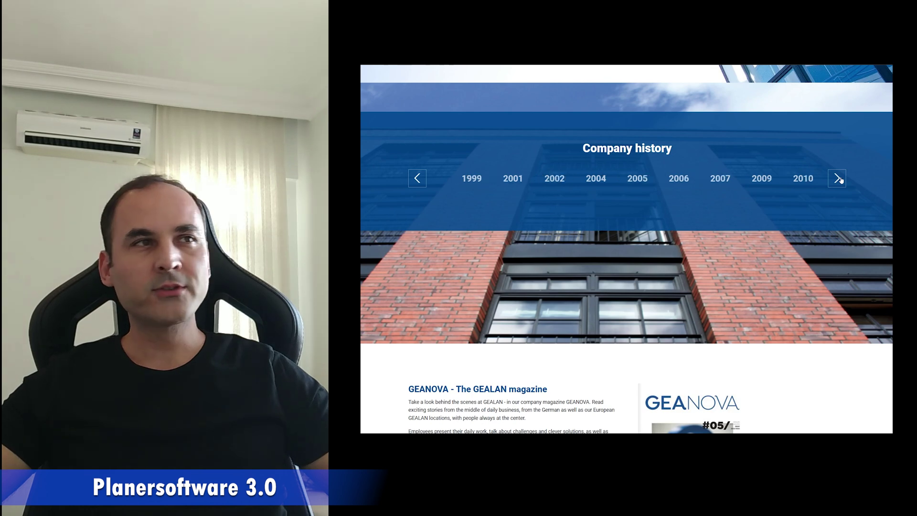
{"action": "left_click", "coordinate": [836, 178]}
{"action": "left_click", "coordinate": [677, 180]}
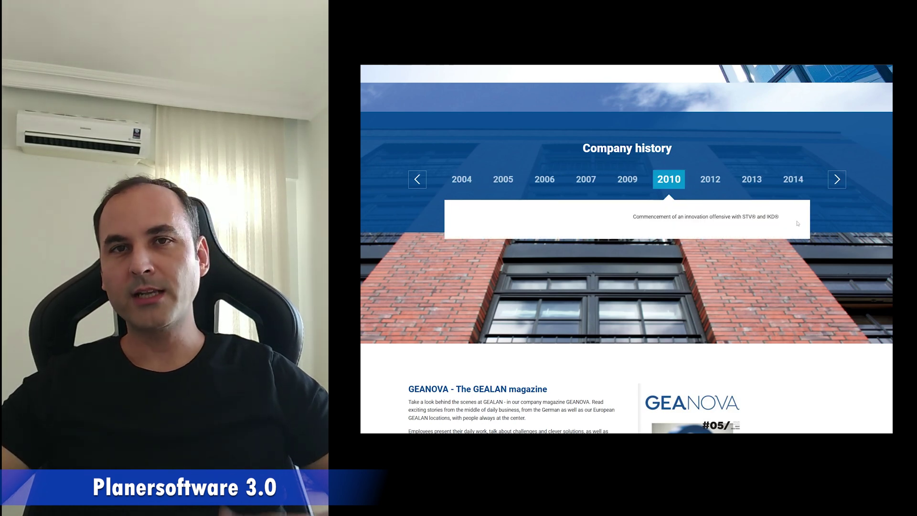
{"action": "left_click", "coordinate": [713, 180]}
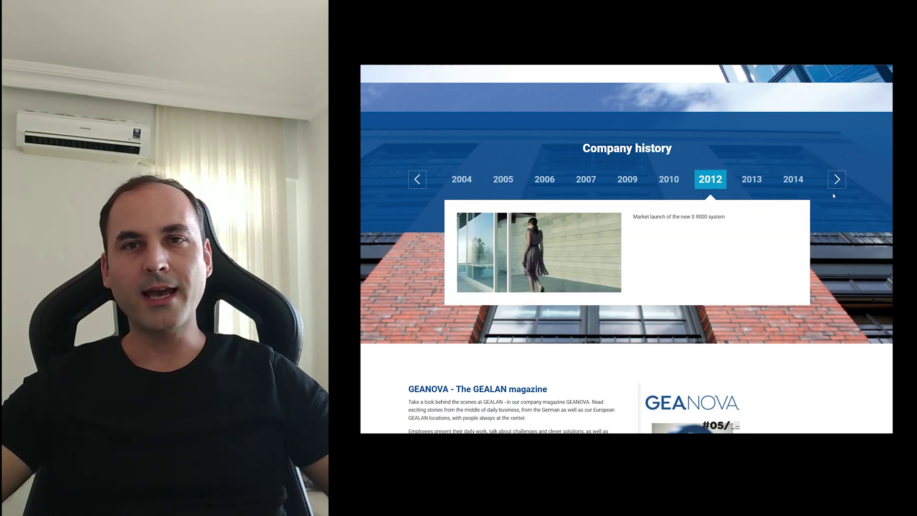
{"action": "left_click", "coordinate": [793, 179]}
{"action": "left_click", "coordinate": [836, 181]}
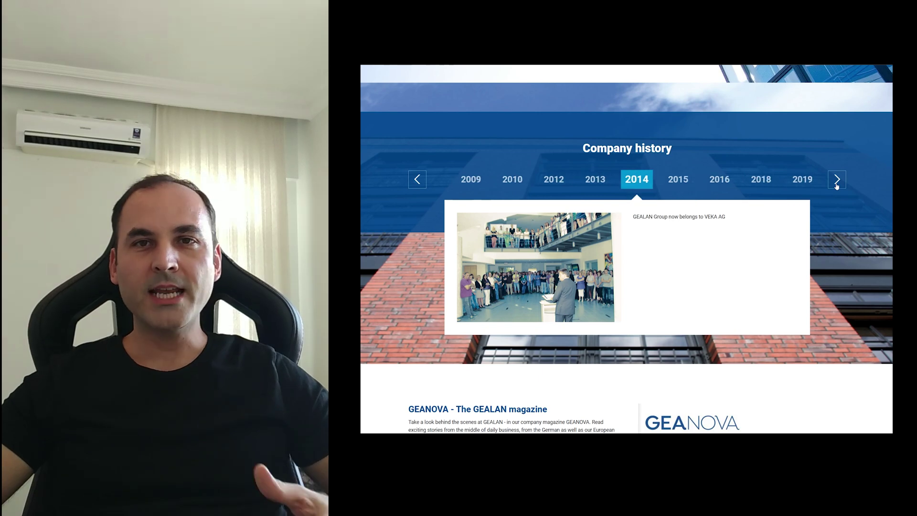
{"action": "left_click", "coordinate": [835, 183]}
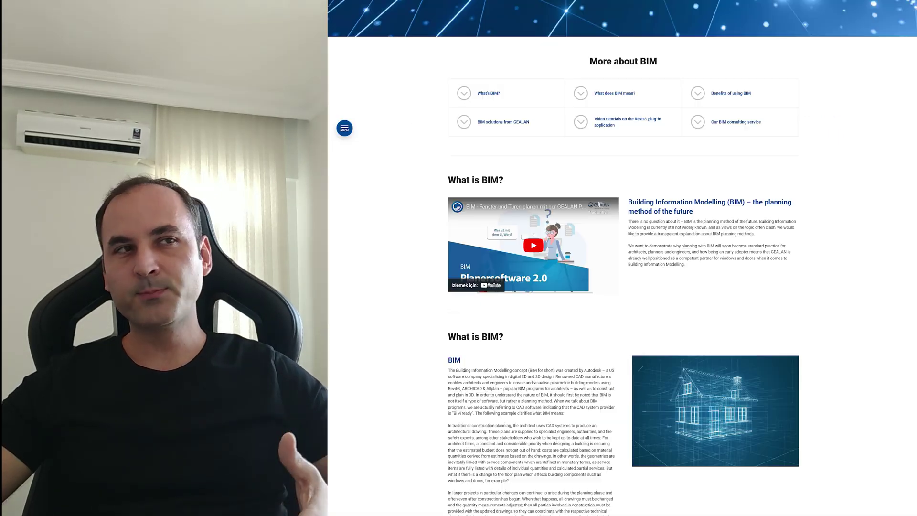
Step: Review the GEALAN BIM page, including the BIM explanation, the Revit and Archicad plug-in downloads and the video tutorials
{"action": "scroll", "coordinate": [620, 258], "scroll_direction": "down", "scroll_amount": 5}
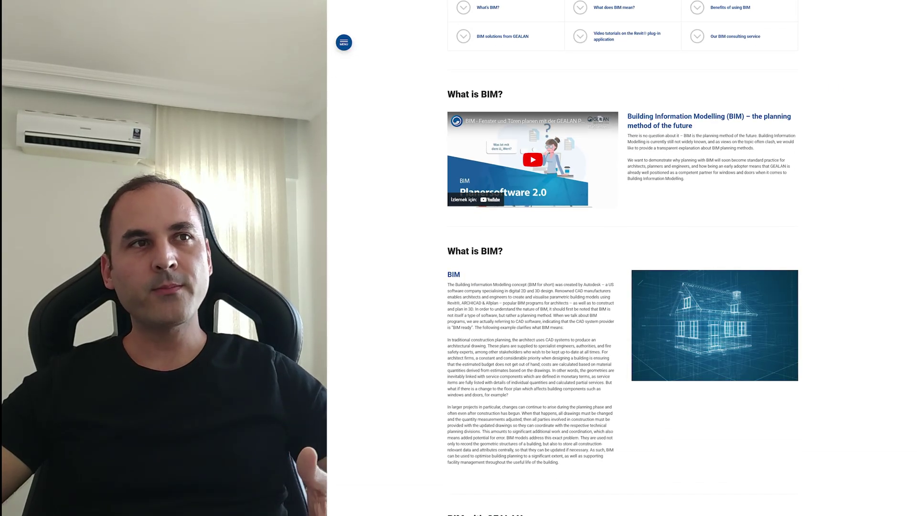
{"action": "scroll", "coordinate": [620, 257], "scroll_direction": "down", "scroll_amount": 7}
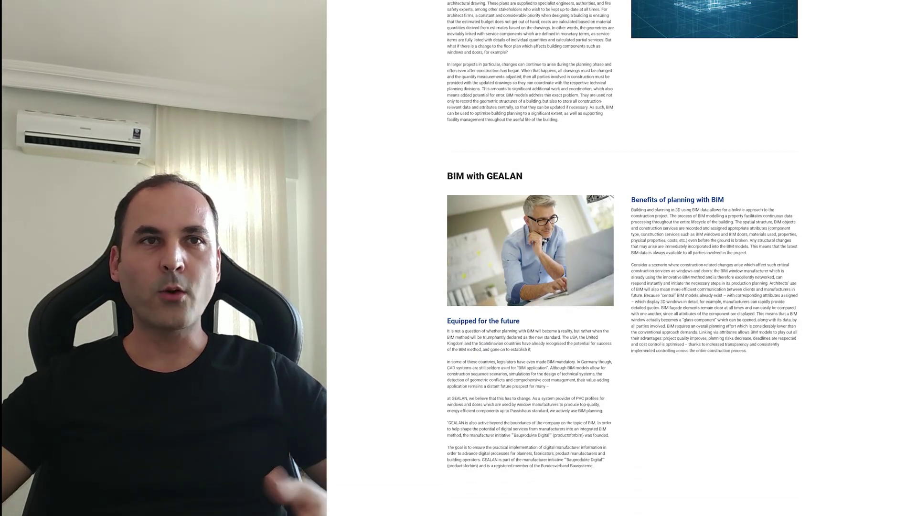
{"action": "scroll", "coordinate": [621, 258], "scroll_direction": "down", "scroll_amount": 7}
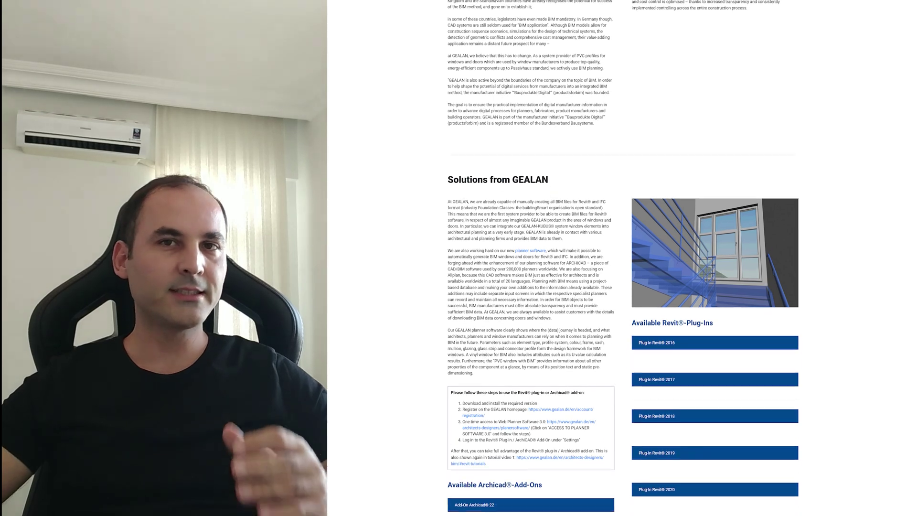
{"action": "scroll", "coordinate": [621, 257], "scroll_direction": "down", "scroll_amount": 2}
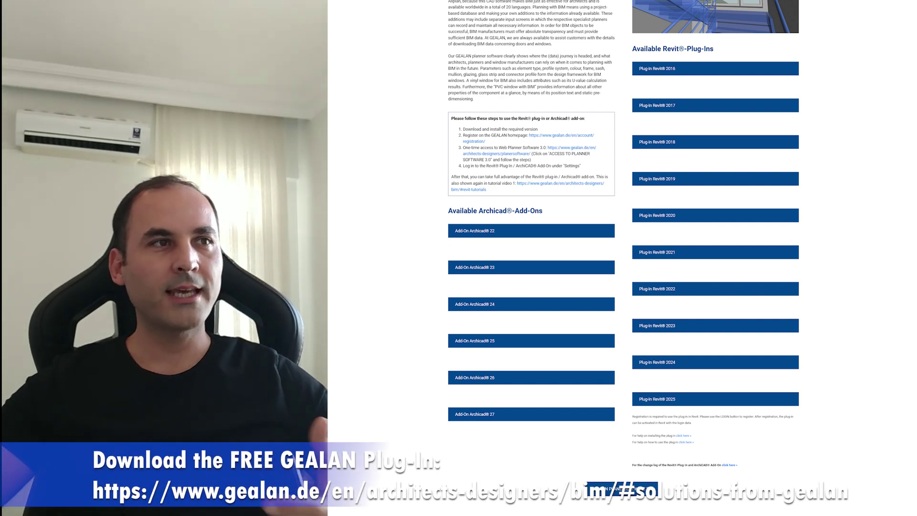
{"action": "scroll", "coordinate": [621, 258], "scroll_direction": "down", "scroll_amount": 1}
{"action": "scroll", "coordinate": [621, 258], "scroll_direction": "down", "scroll_amount": 10}
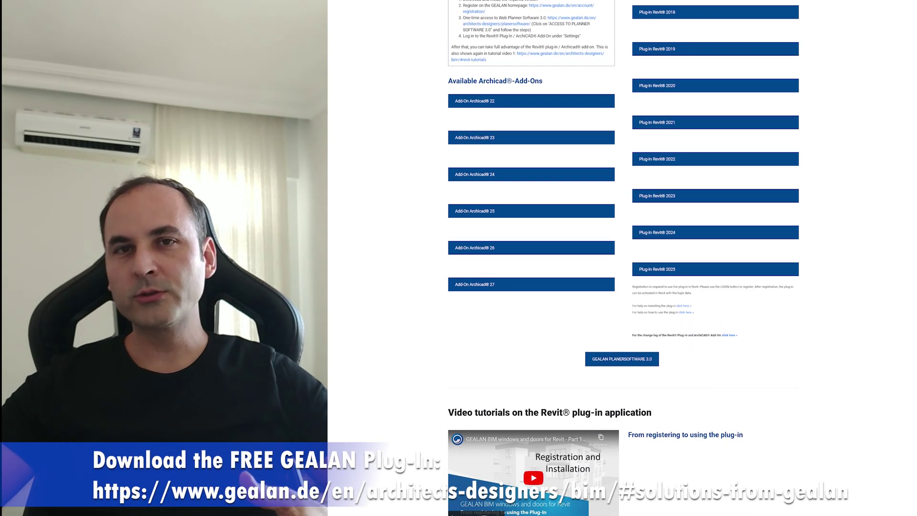
{"action": "scroll", "coordinate": [621, 257], "scroll_direction": "down", "scroll_amount": 10}
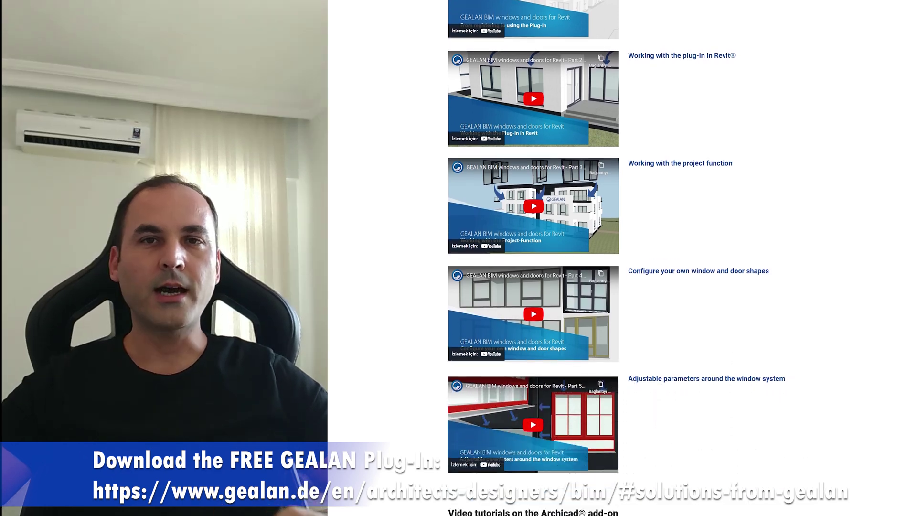
{"action": "scroll", "coordinate": [621, 258], "scroll_direction": "down", "scroll_amount": 3}
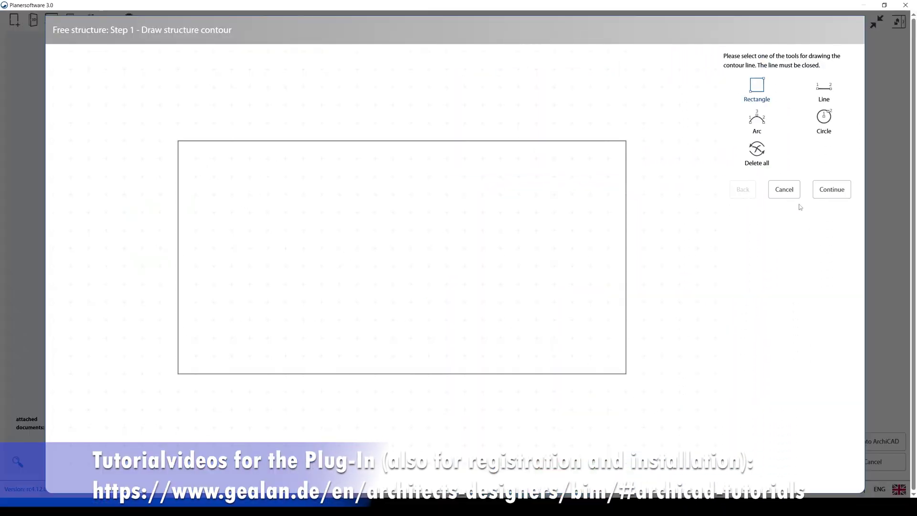
Step: Accept the rectangular structure contour and divide it into three fields with two vertical coupling profiles
{"action": "left_click", "coordinate": [831, 191]}
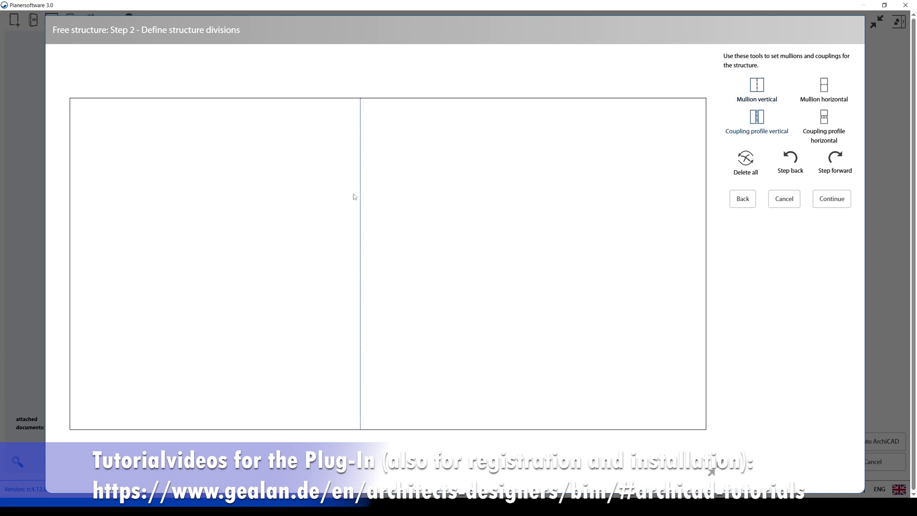
{"action": "left_click", "coordinate": [258, 205]}
{"action": "left_click", "coordinate": [537, 205]}
Step: Add a horizontal mullion at the same height in both outer fields and activate the vertical mullion tool
{"action": "left_click", "coordinate": [825, 93]}
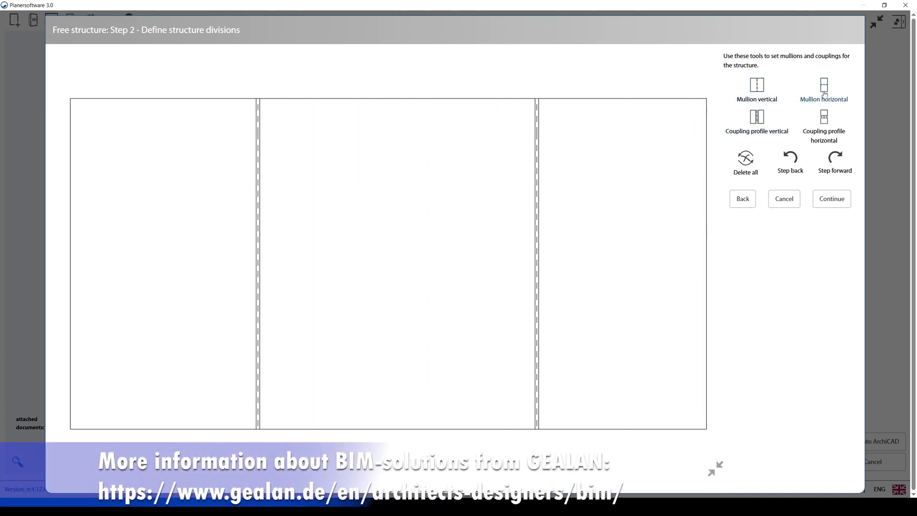
{"action": "left_click", "coordinate": [647, 197]}
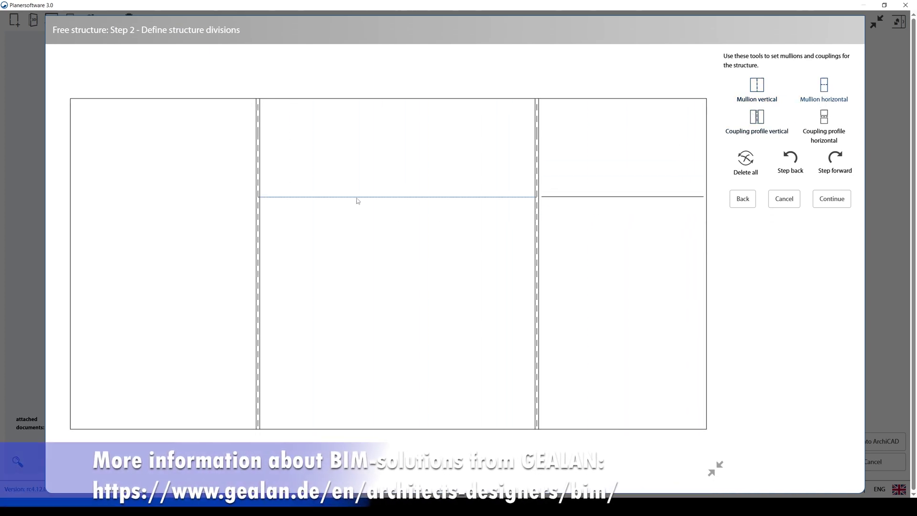
{"action": "left_click", "coordinate": [248, 205]}
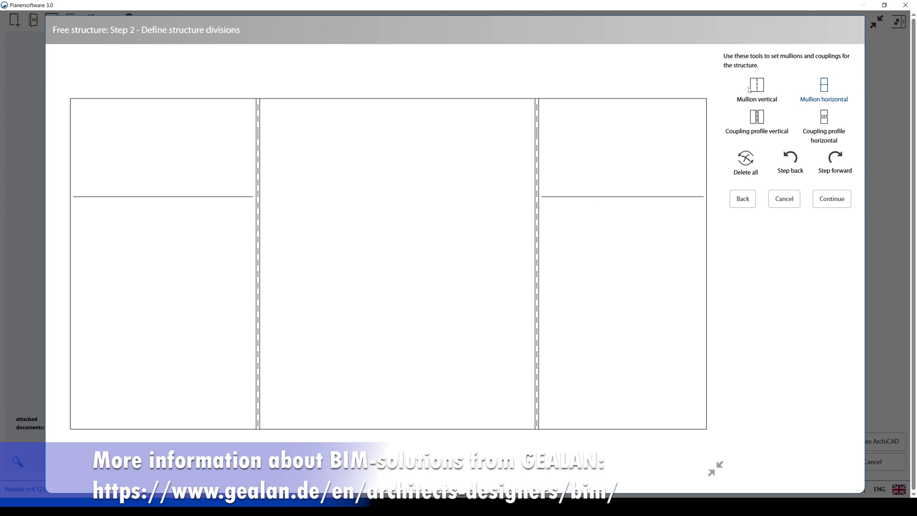
{"action": "left_click", "coordinate": [750, 89]}
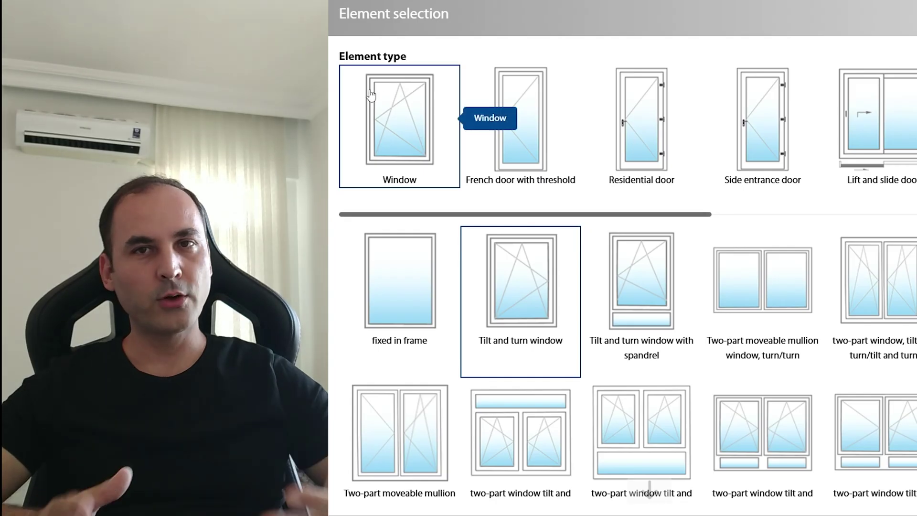
Step: Change the element type in the element selection to French door with threshold
{"action": "left_click", "coordinate": [509, 119]}
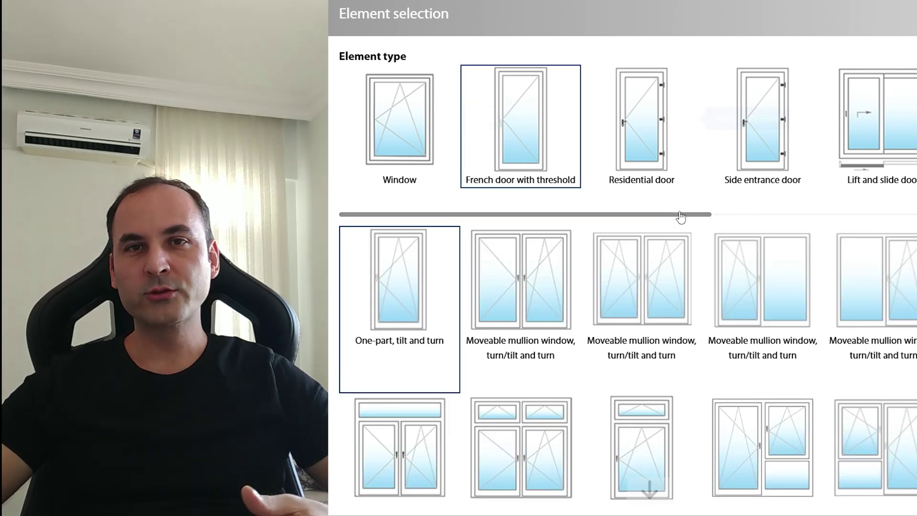
{"action": "mouse_move", "coordinate": [681, 217]}
{"action": "left_mouse_down"}
{"action": "mouse_move", "coordinate": [716, 217]}
{"action": "mouse_move", "coordinate": [686, 216]}
{"action": "left_mouse_up"}
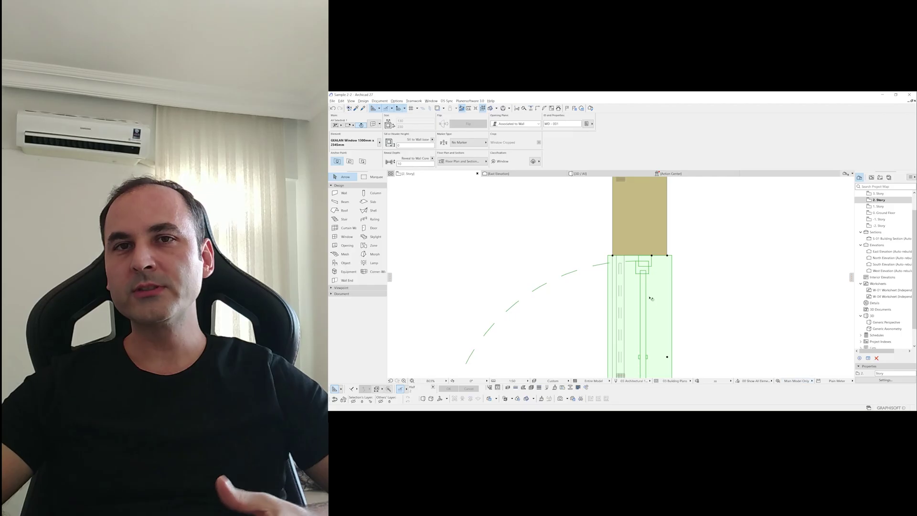
Step: In Archicad's model view options for 03 Building Plans, set the window floor plan symbol to Full - with Double Glazing Line
{"action": "scroll", "coordinate": [617, 275], "scroll_direction": "up", "scroll_amount": 2}
{"action": "scroll", "coordinate": [626, 276], "scroll_direction": "down", "scroll_amount": 4}
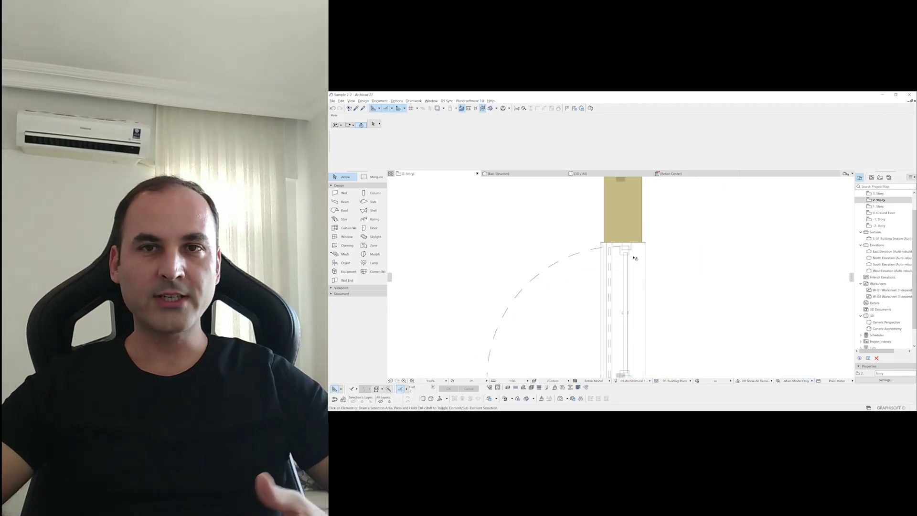
{"action": "scroll", "coordinate": [640, 260], "scroll_direction": "up", "scroll_amount": 3}
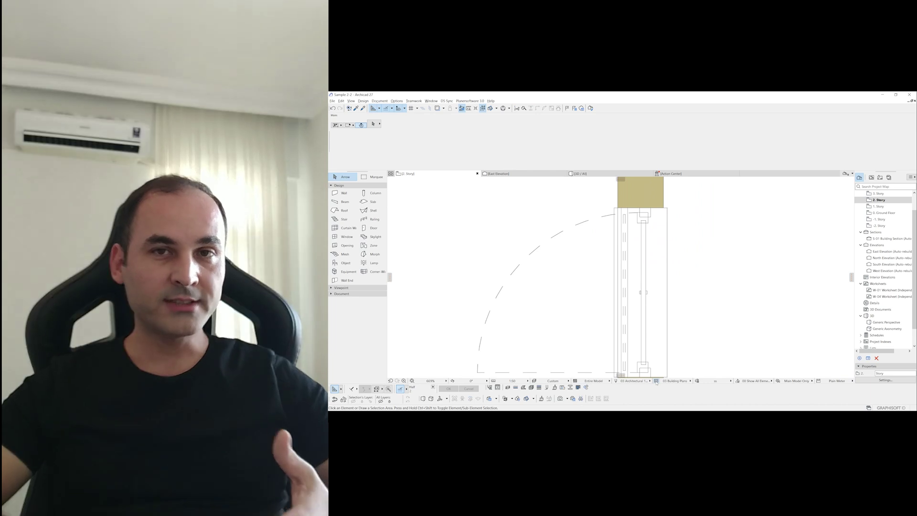
{"action": "left_click", "coordinate": [656, 381]}
{"action": "left_click", "coordinate": [807, 318]}
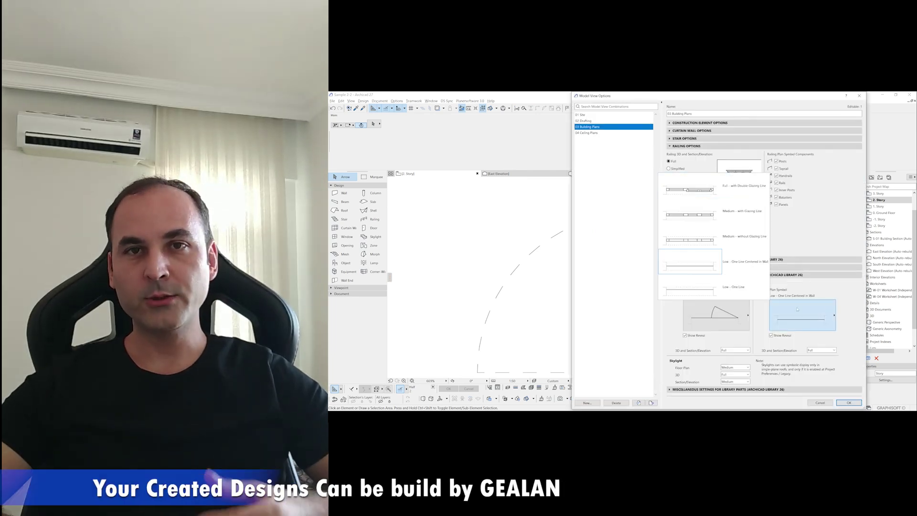
{"action": "left_click", "coordinate": [742, 187]}
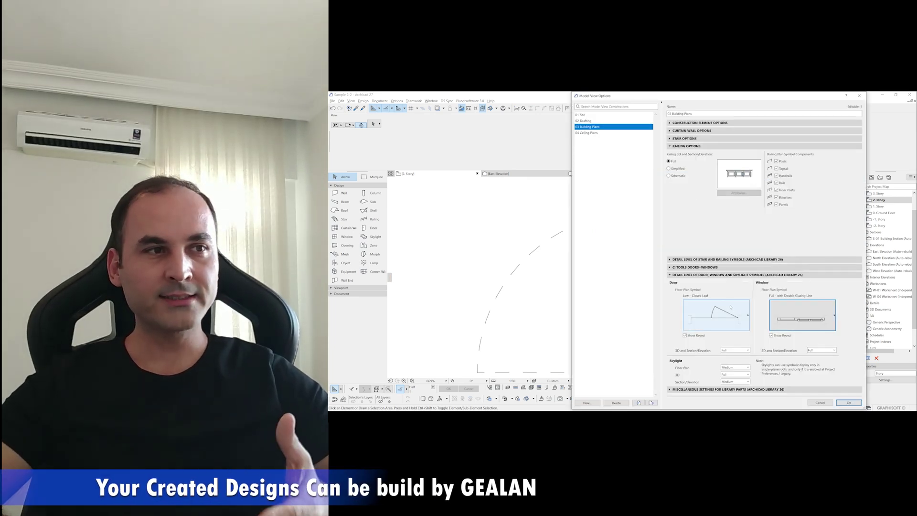
{"action": "left_click", "coordinate": [849, 402]}
{"action": "scroll", "coordinate": [631, 238], "scroll_direction": "up", "scroll_amount": 10}
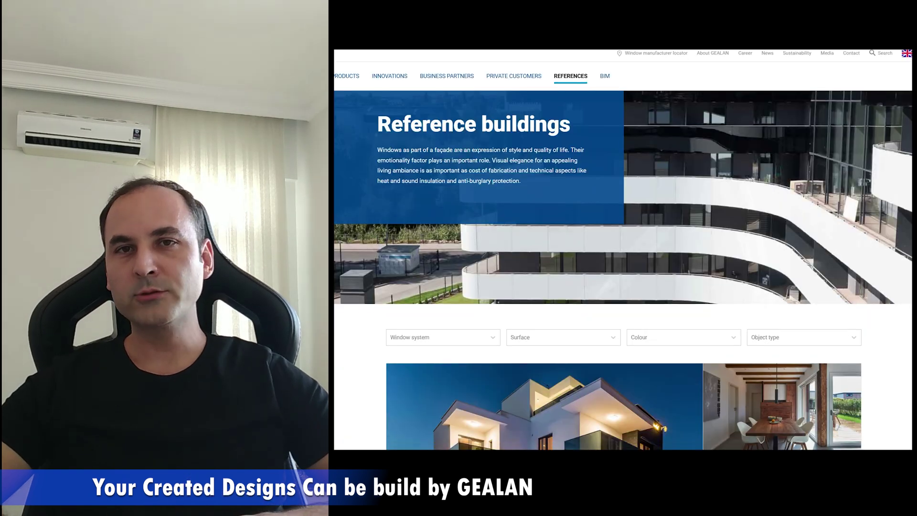
Step: Look through the reference buildings listed on the GEALAN website
{"action": "scroll", "coordinate": [623, 249], "scroll_direction": "down", "scroll_amount": 4}
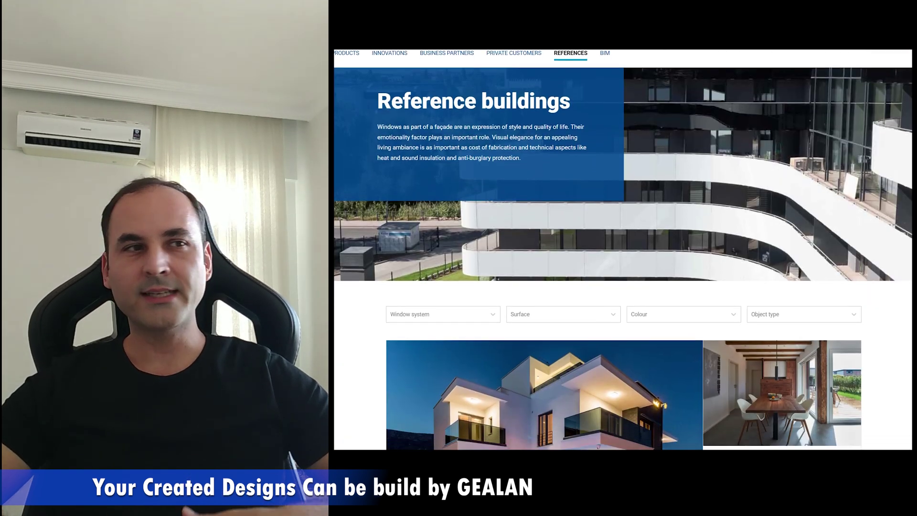
{"action": "scroll", "coordinate": [623, 249], "scroll_direction": "down", "scroll_amount": 4}
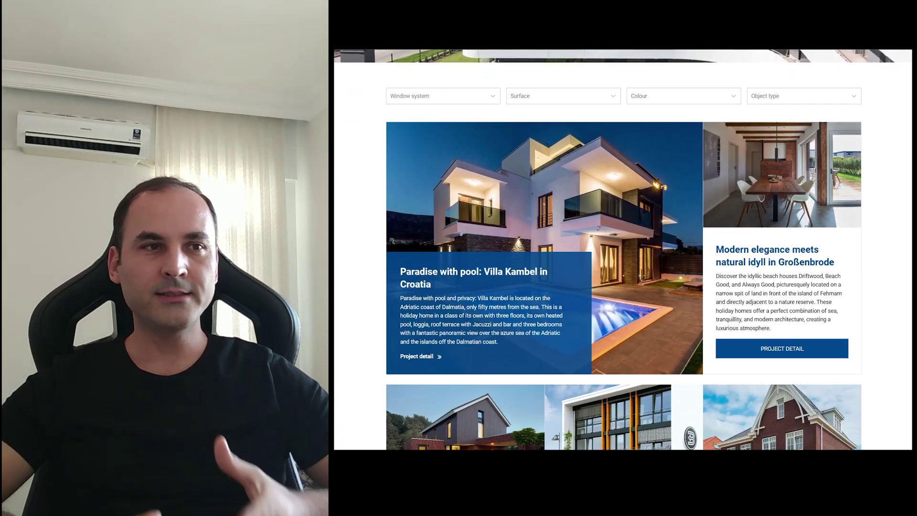
{"action": "scroll", "coordinate": [623, 249], "scroll_direction": "down", "scroll_amount": 4}
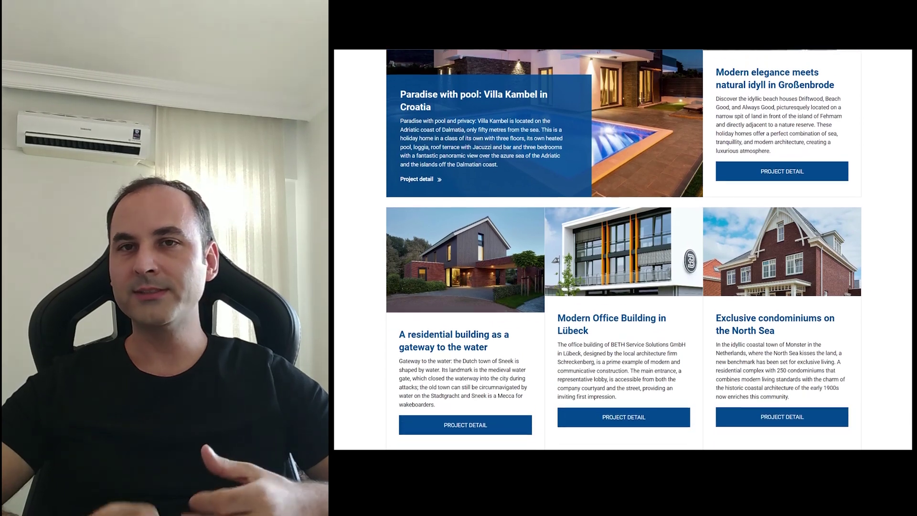
{"action": "scroll", "coordinate": [623, 249], "scroll_direction": "down", "scroll_amount": 4}
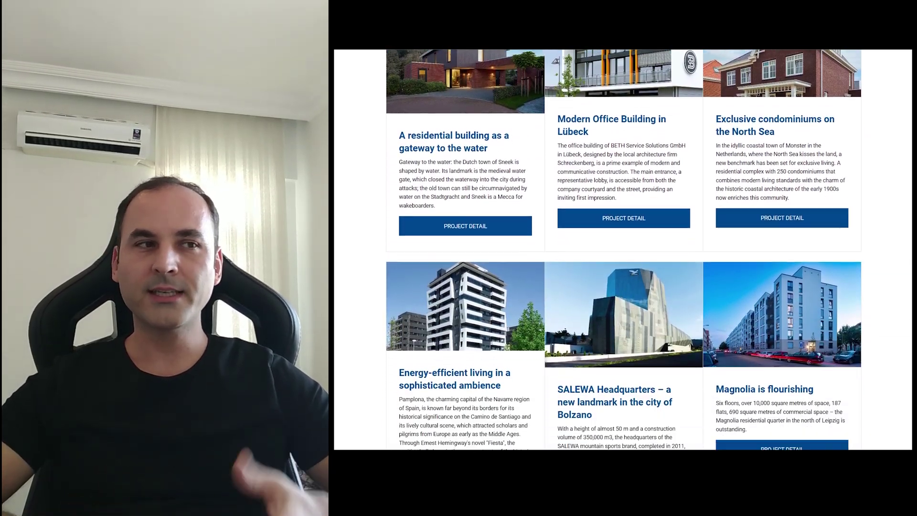
{"action": "scroll", "coordinate": [672, 312], "scroll_direction": "down", "scroll_amount": 2}
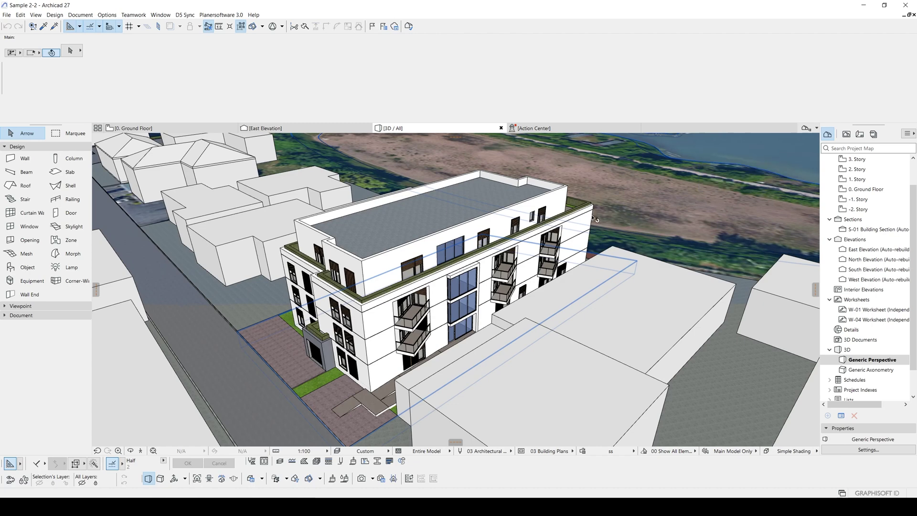
Step: Start creating a new window or door in Planersoftware 3.0 from the Archicad building model
{"action": "scroll", "coordinate": [301, 296], "scroll_direction": "up", "scroll_amount": 3}
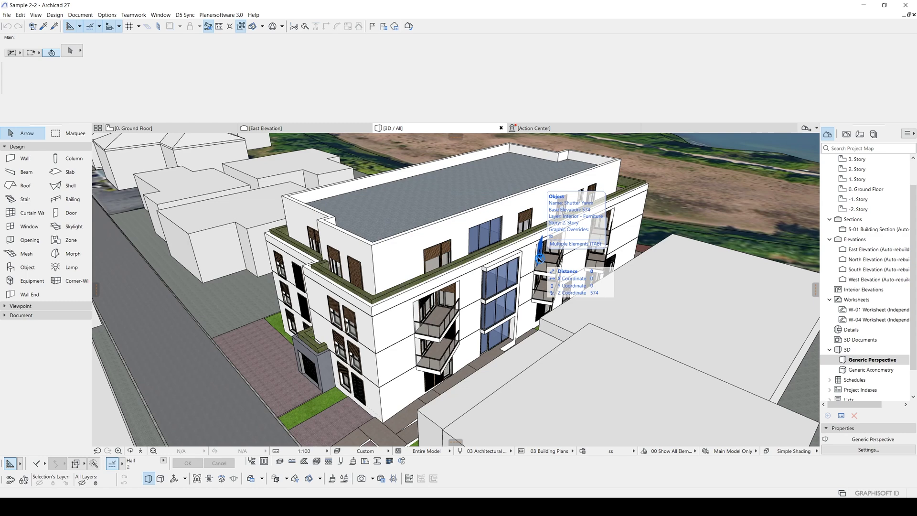
{"action": "left_click", "coordinate": [216, 16]}
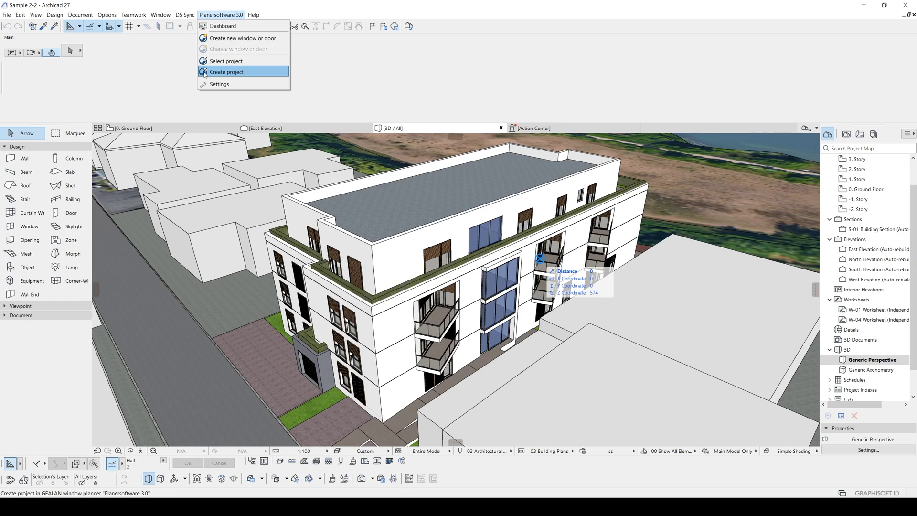
{"action": "left_click", "coordinate": [227, 40]}
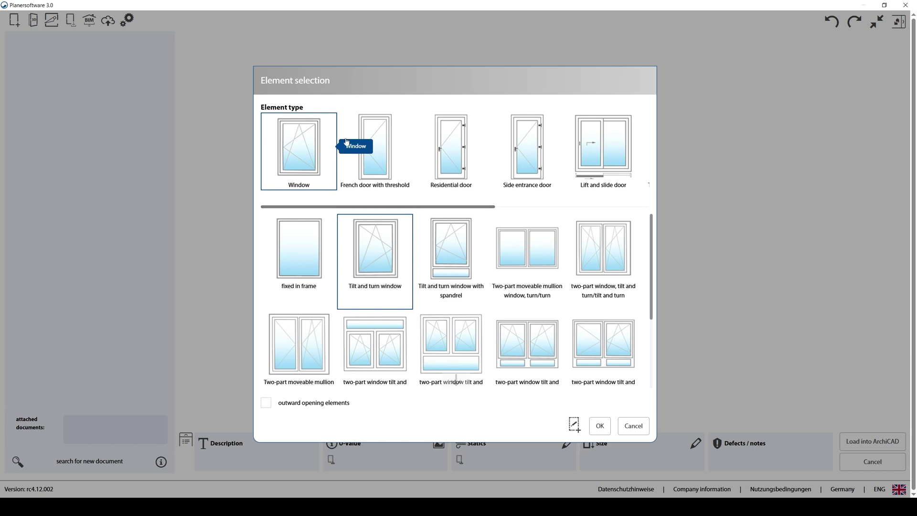
Step: Look through the templates offered for French doors, windows, residential doors, side entrance doors and lift and slide doors
{"action": "left_click", "coordinate": [375, 153]}
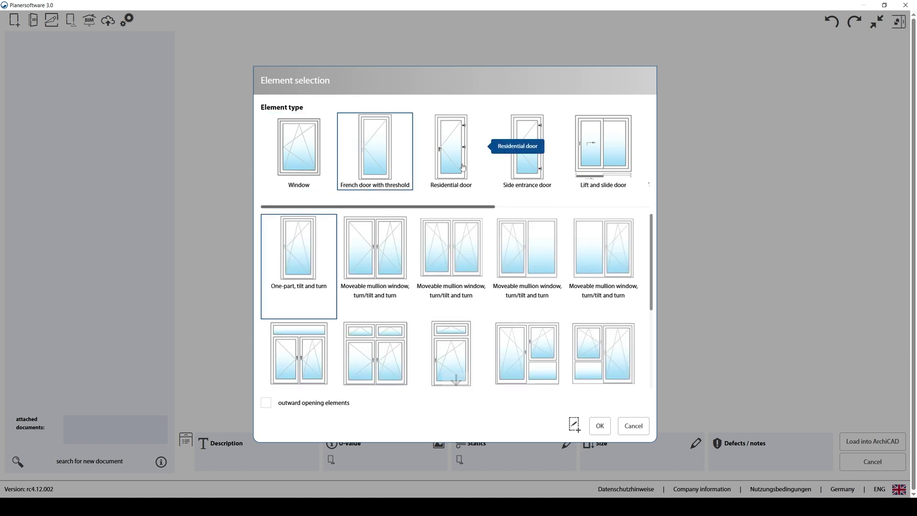
{"action": "scroll", "coordinate": [482, 206], "scroll_direction": "right", "scroll_amount": 1}
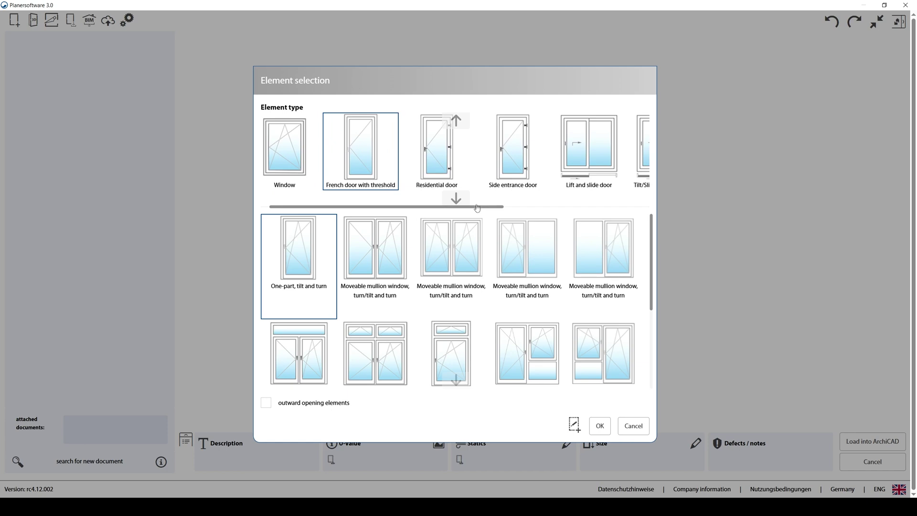
{"action": "scroll", "coordinate": [477, 208], "scroll_direction": "right", "scroll_amount": 5}
{"action": "scroll", "coordinate": [465, 215], "scroll_direction": "left", "scroll_amount": 3}
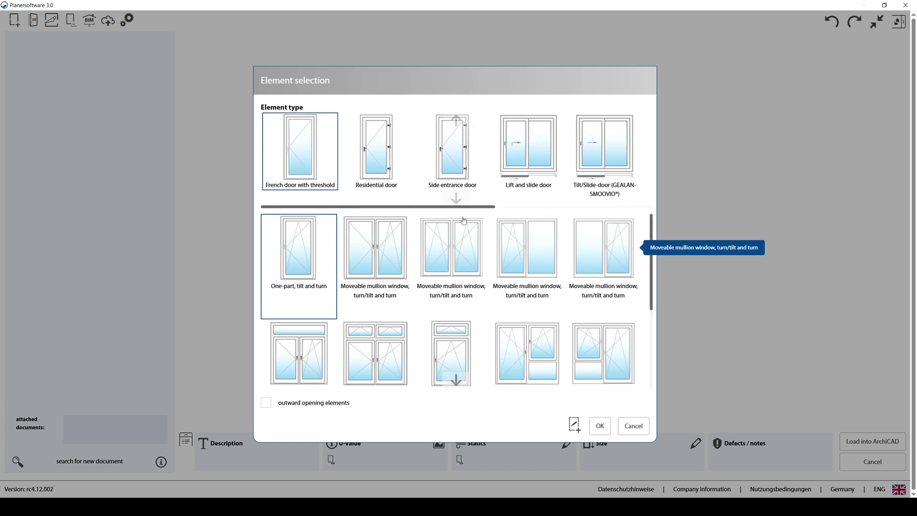
{"action": "scroll", "coordinate": [463, 220], "scroll_direction": "left", "scroll_amount": 2}
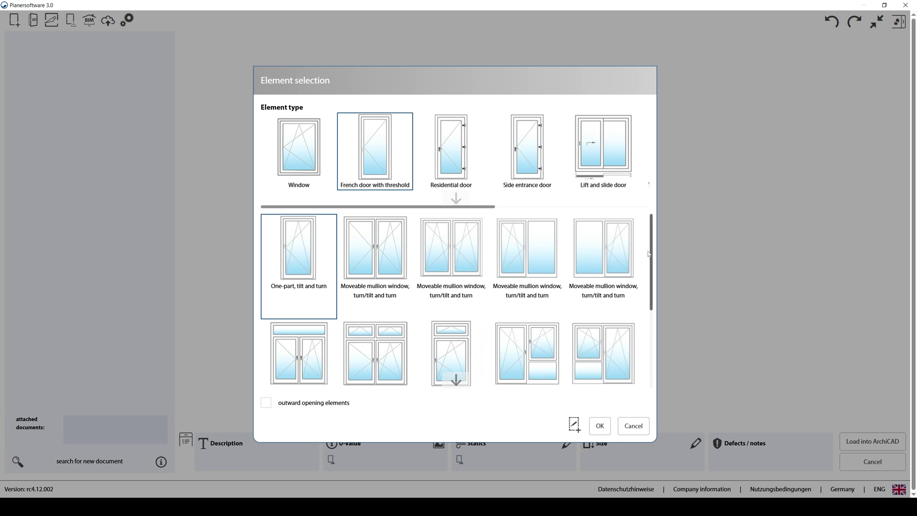
{"action": "left_click_drag", "start_coordinate": [651, 254], "coordinate": [648, 319]}
{"action": "scroll", "coordinate": [649, 321], "scroll_direction": "up", "scroll_amount": 5}
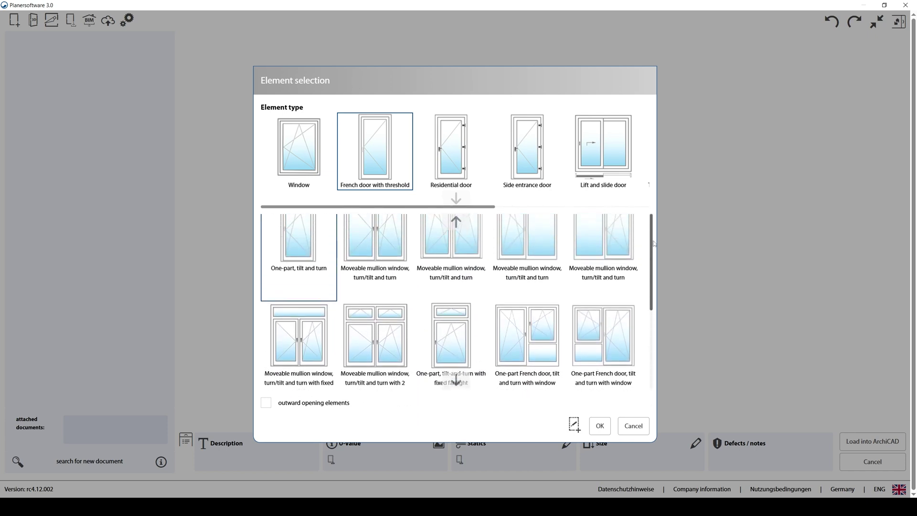
{"action": "left_click", "coordinate": [277, 151]}
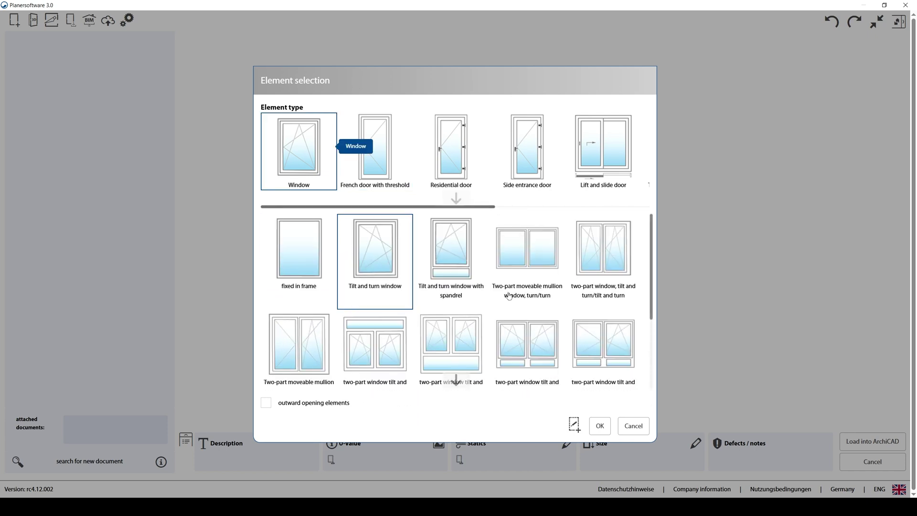
{"action": "scroll", "coordinate": [453, 286], "scroll_direction": "down", "scroll_amount": 5}
{"action": "left_click", "coordinate": [450, 150]}
{"action": "left_click", "coordinate": [529, 169]}
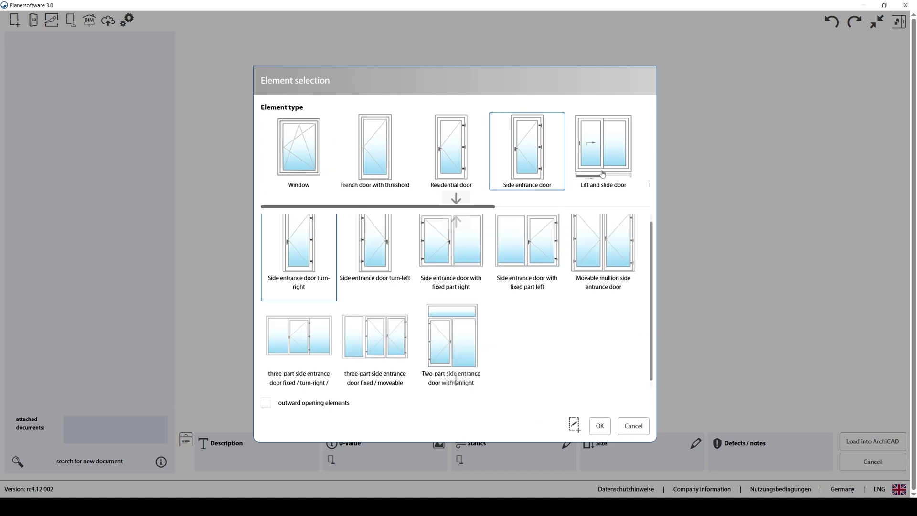
{"action": "left_click", "coordinate": [620, 153]}
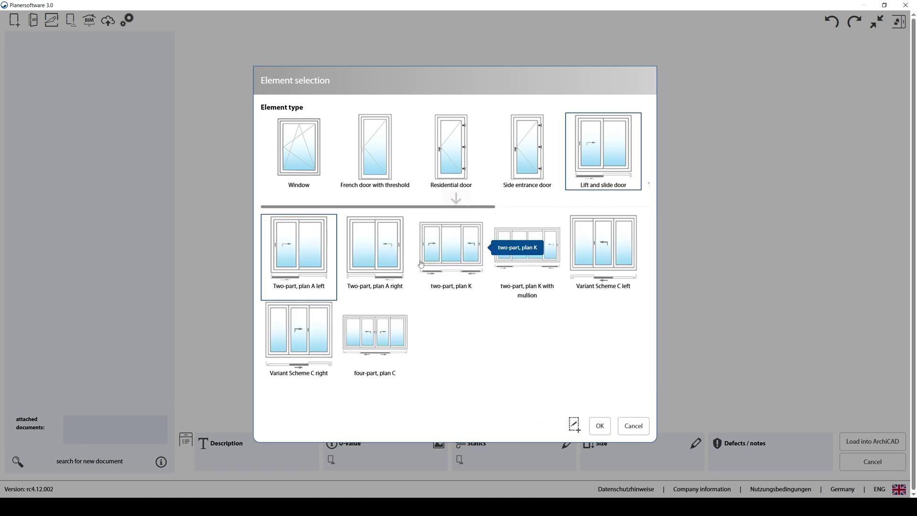
Step: Start a free structure, draw a large rectangle as its contour and proceed to the structure divisions
{"action": "left_click", "coordinate": [573, 430]}
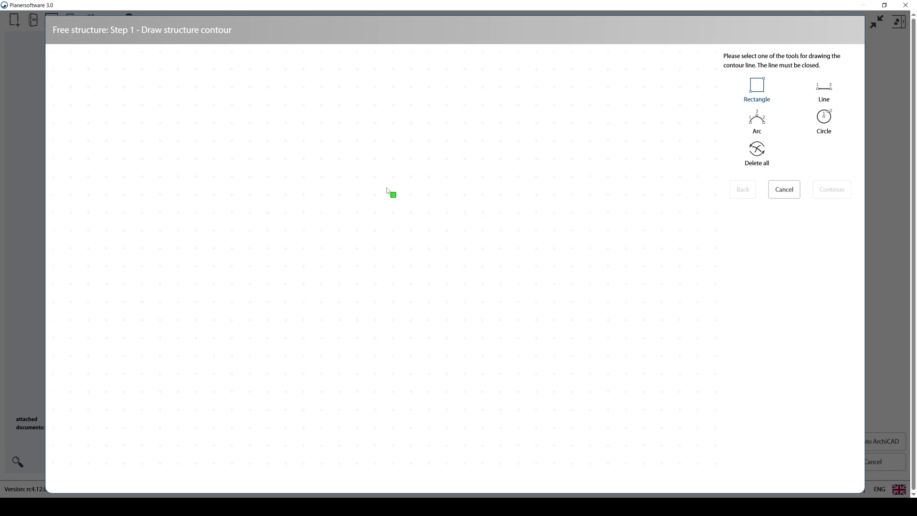
{"action": "left_click", "coordinate": [758, 91]}
{"action": "left_click_drag", "start_coordinate": [231, 140], "coordinate": [608, 445]}
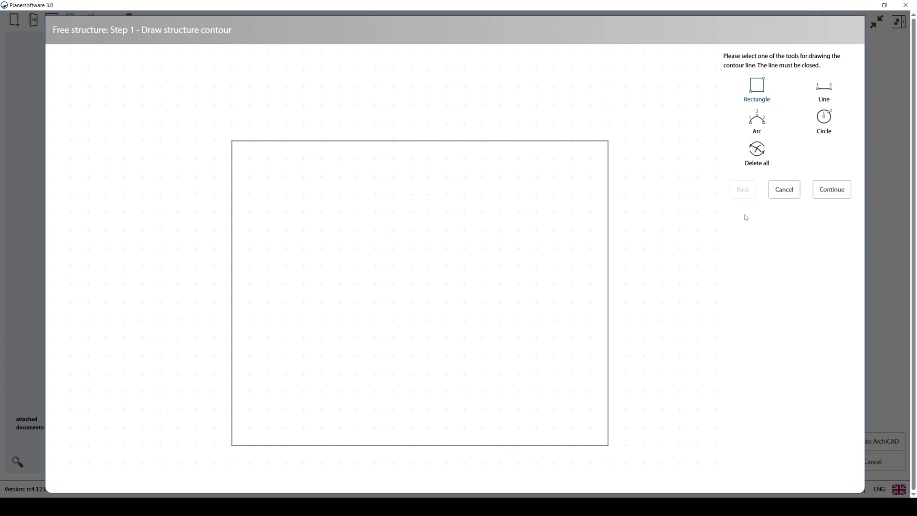
{"action": "left_click", "coordinate": [829, 196]}
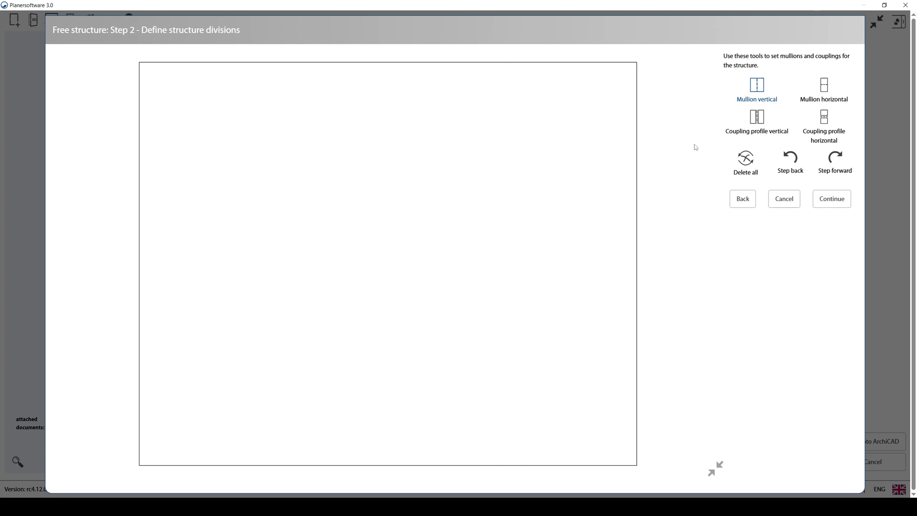
Step: Divide the structure with a vertical coupling profile about one third of the width from its left edge and proceed to the element types
{"action": "left_click", "coordinate": [761, 130]}
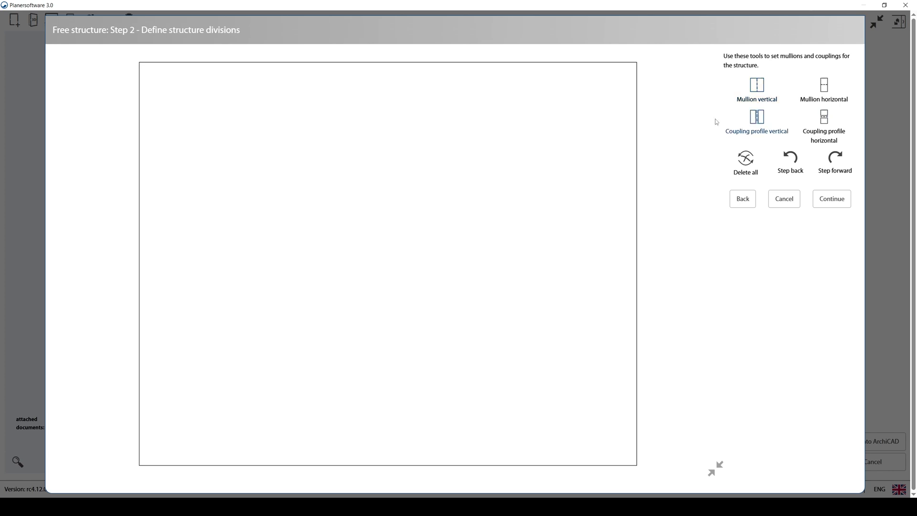
{"action": "left_click", "coordinate": [839, 128]}
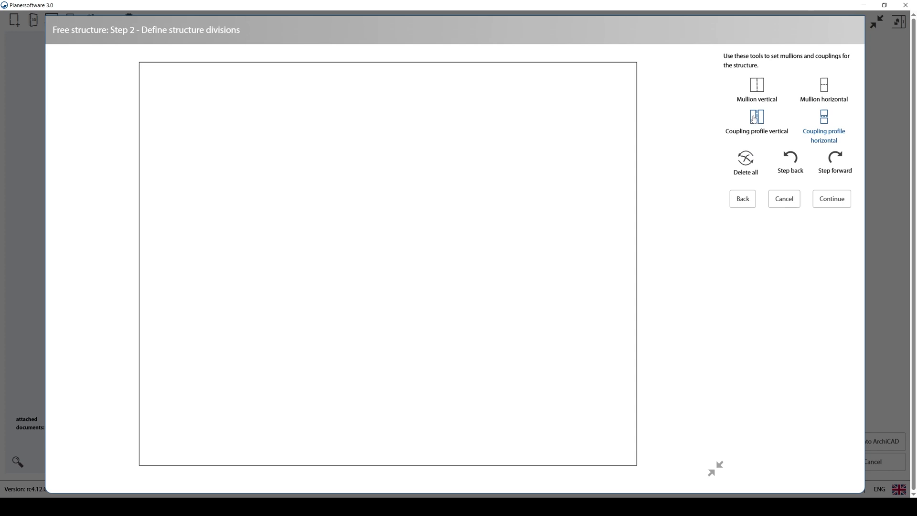
{"action": "left_click", "coordinate": [755, 117]}
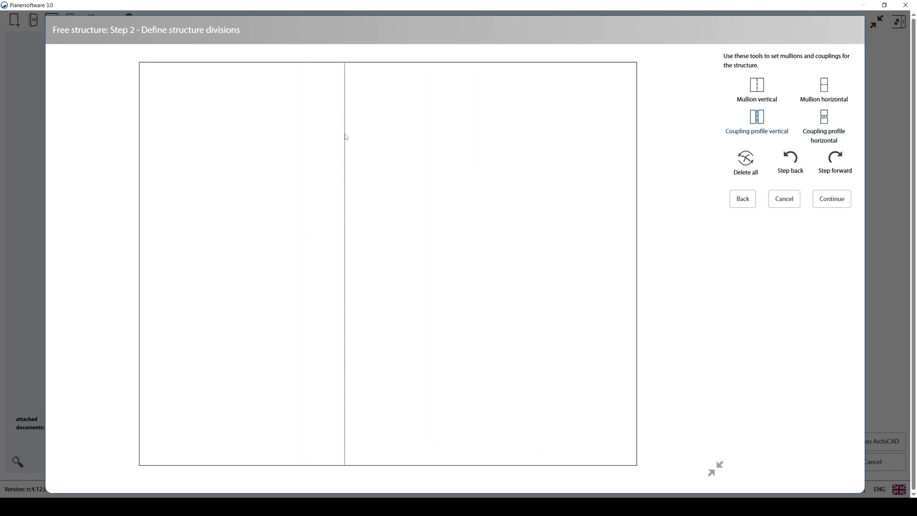
{"action": "left_click", "coordinate": [297, 214]}
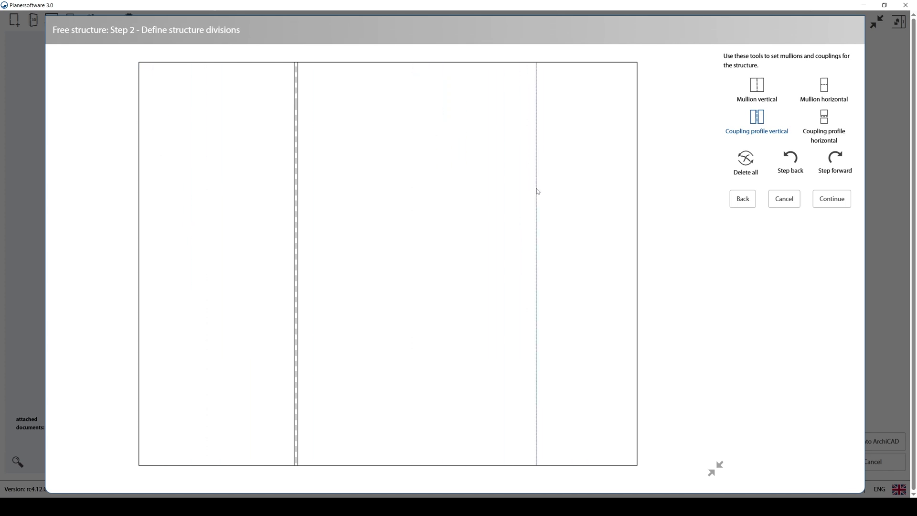
{"action": "left_click", "coordinate": [832, 199]}
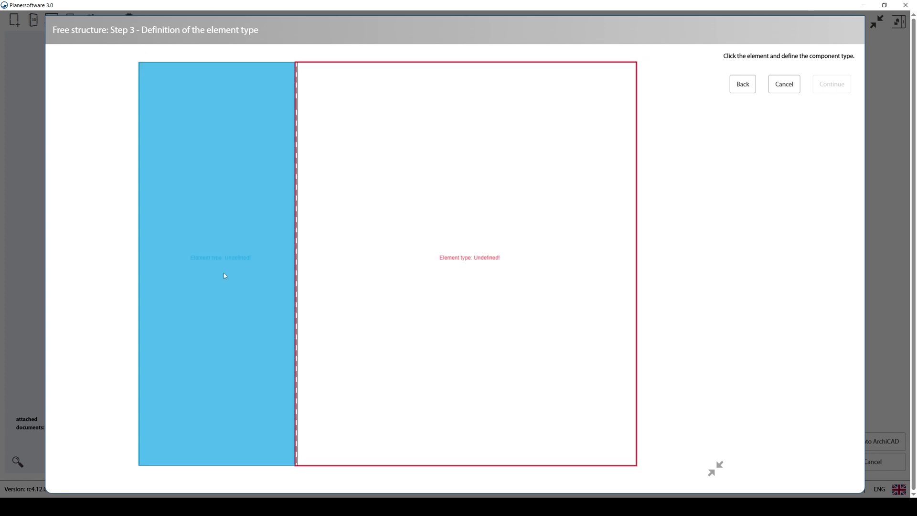
Step: Define the narrow left field as a French door and the wide right field as a window, and proceed to the dimensions
{"action": "left_click", "coordinate": [225, 275]}
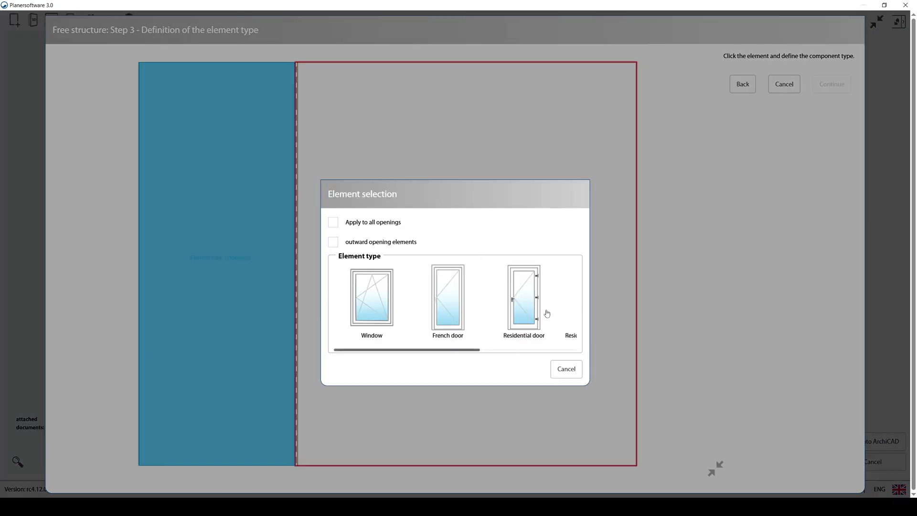
{"action": "left_click", "coordinate": [443, 307]}
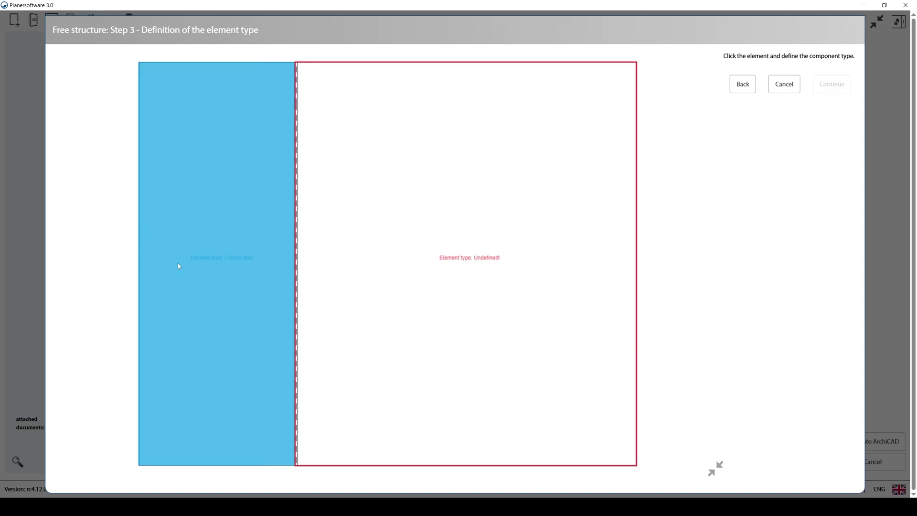
{"action": "left_click", "coordinate": [382, 213]}
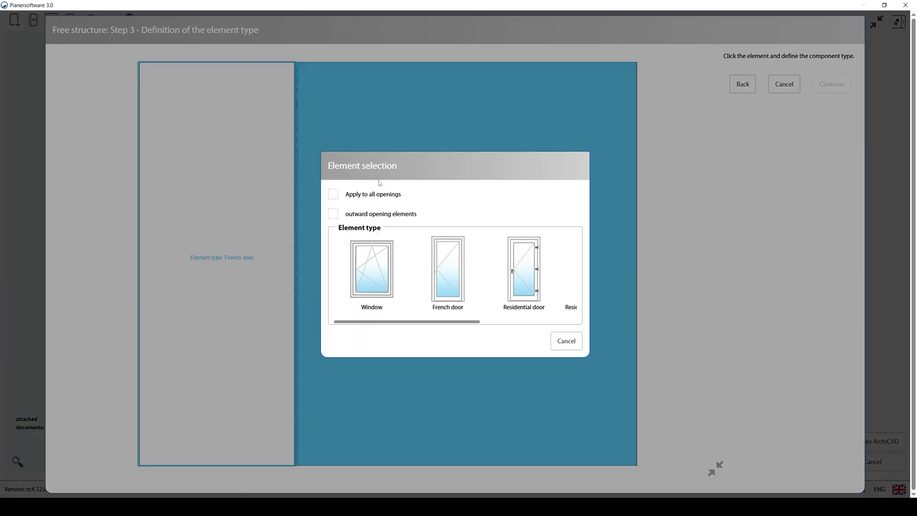
{"action": "left_click", "coordinate": [371, 270]}
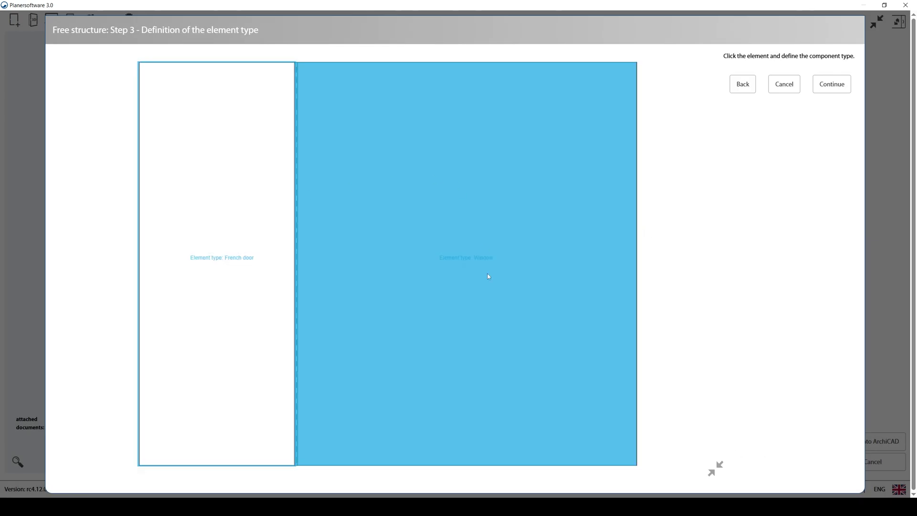
{"action": "left_click", "coordinate": [828, 87]}
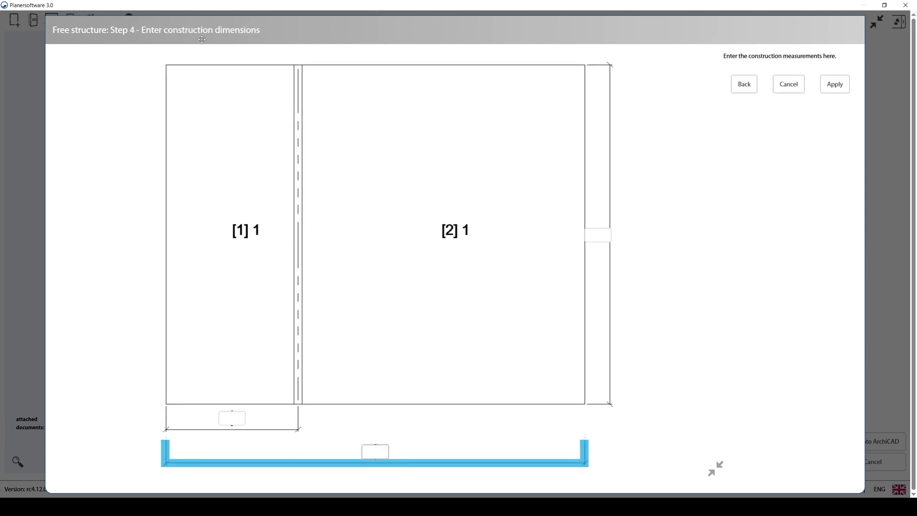
Step: Set the left field's width to 900, the total width to 2700 and the height to 2100, and apply the construction dimensions
{"action": "left_click", "coordinate": [235, 418]}
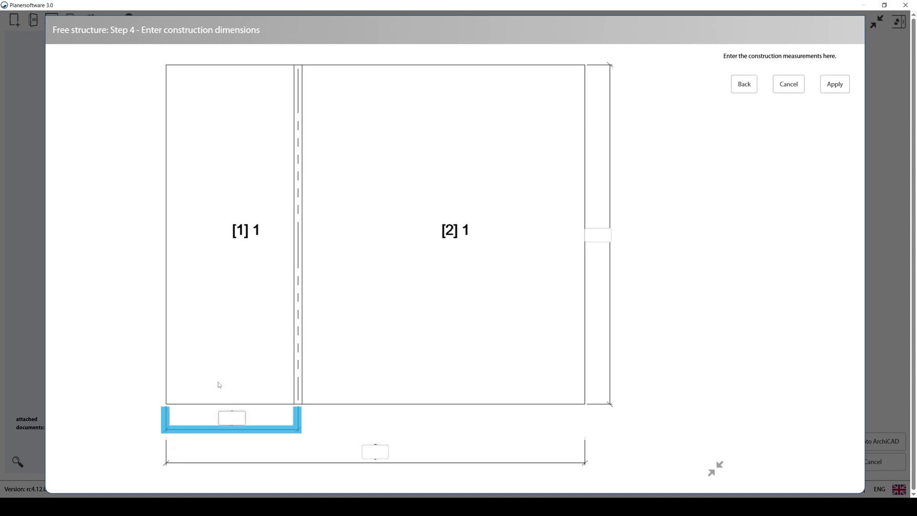
{"action": "type", "text": "900"}
{"action": "left_click", "coordinate": [373, 452]}
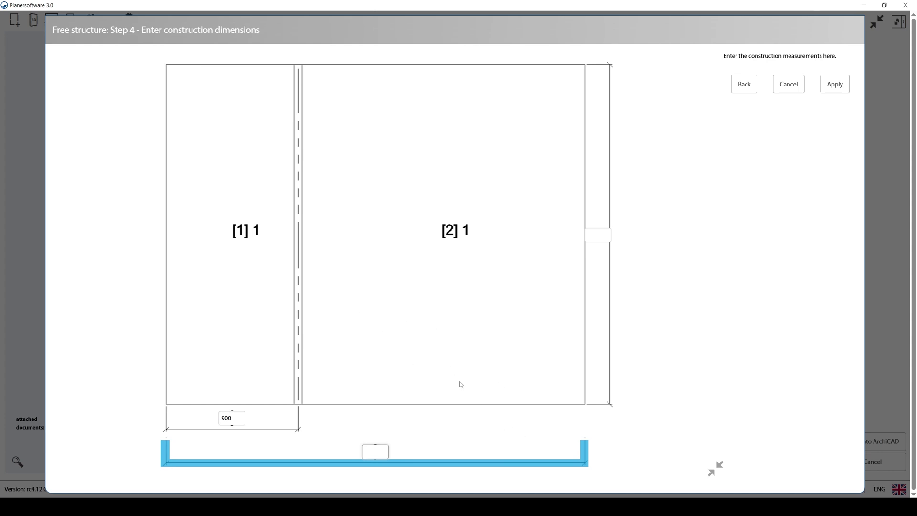
{"action": "type", "text": "2700"}
{"action": "left_click", "coordinate": [598, 235]}
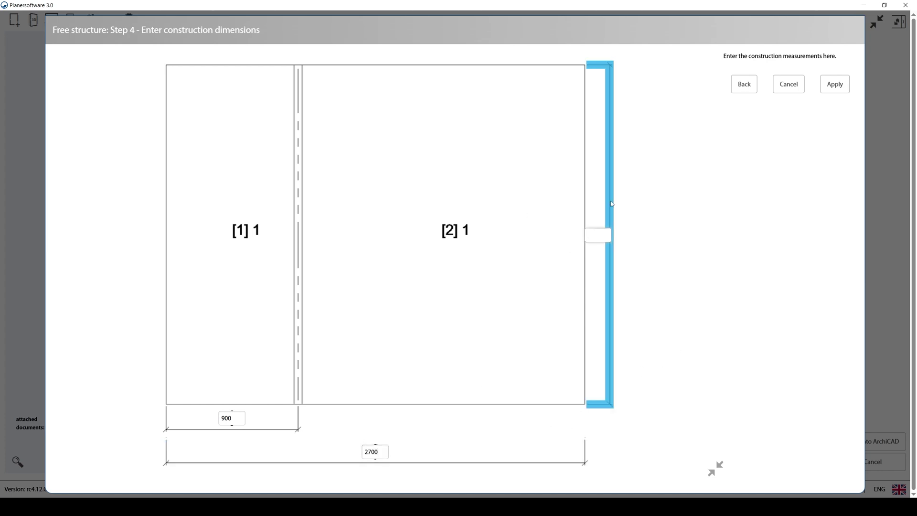
{"action": "type", "text": "2100"}
{"action": "left_click", "coordinate": [835, 84]}
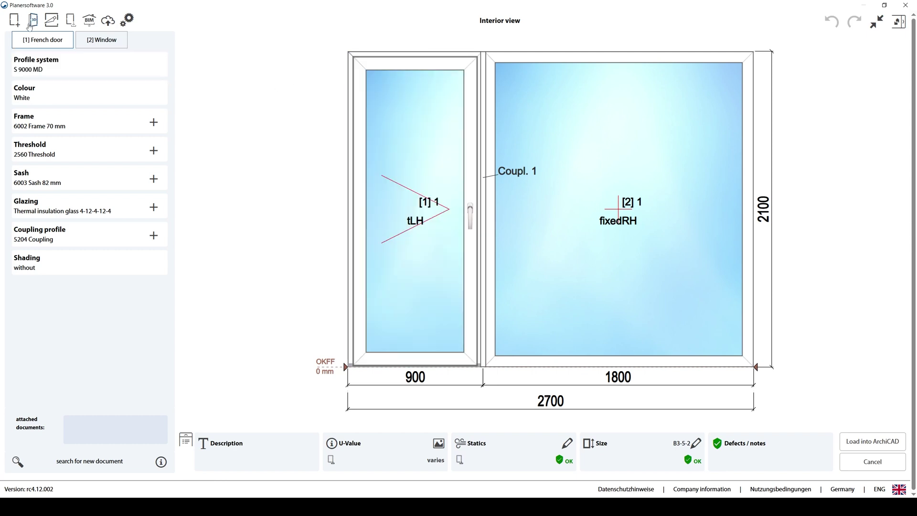
Step: Inspect the coupled element from several angles in the 3D view with the French door sash opened
{"action": "left_click", "coordinate": [34, 21]}
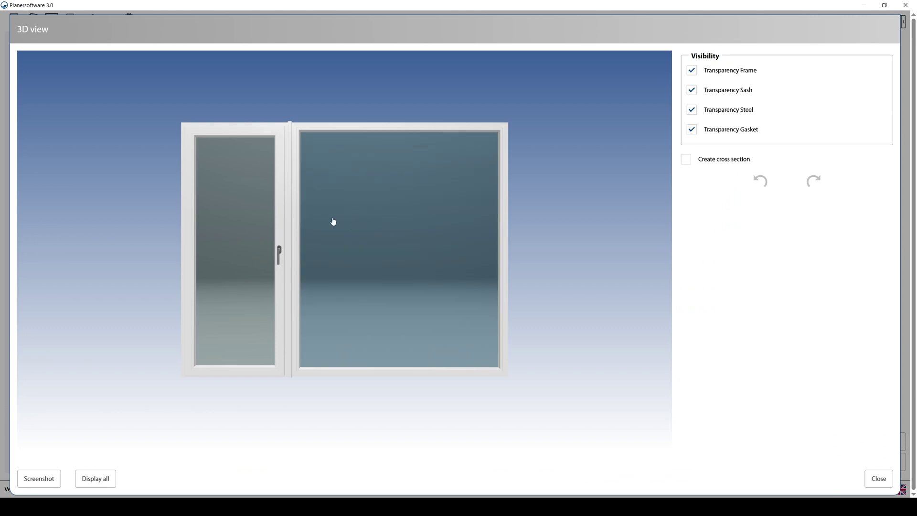
{"action": "mouse_move", "coordinate": [176, 209]}
{"action": "left_mouse_down"}
{"action": "mouse_move", "coordinate": [141, 208]}
{"action": "mouse_move", "coordinate": [296, 249]}
{"action": "mouse_move", "coordinate": [201, 232]}
{"action": "mouse_move", "coordinate": [165, 212]}
{"action": "left_mouse_up"}
{"action": "left_click", "coordinate": [265, 393]}
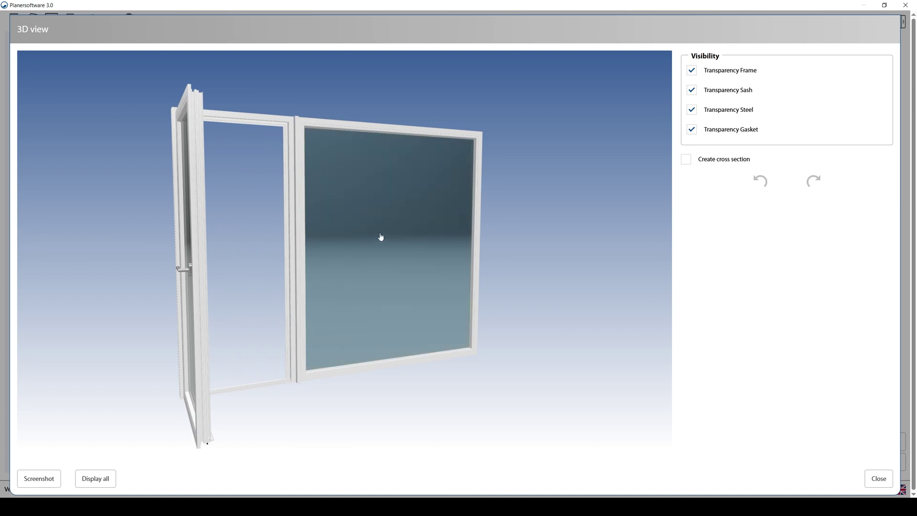
{"action": "left_click_drag", "start_coordinate": [307, 243], "coordinate": [342, 147]}
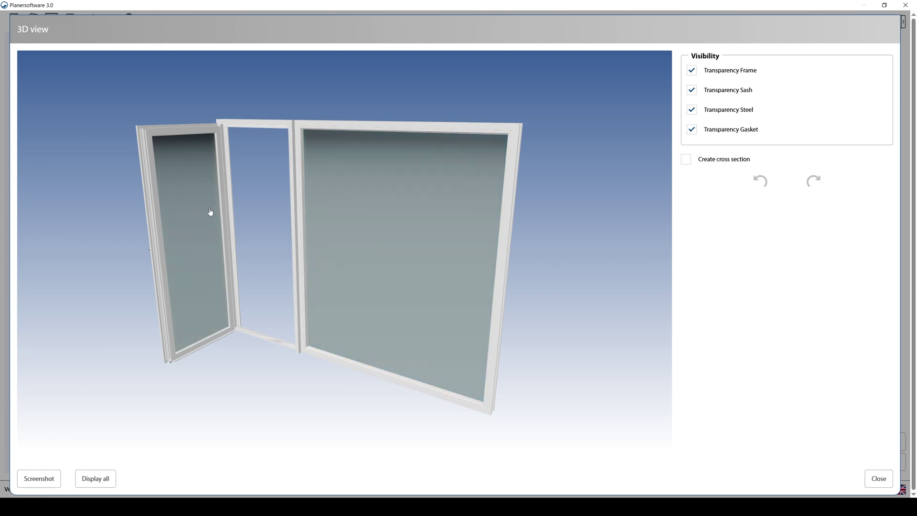
{"action": "left_click", "coordinate": [878, 478]}
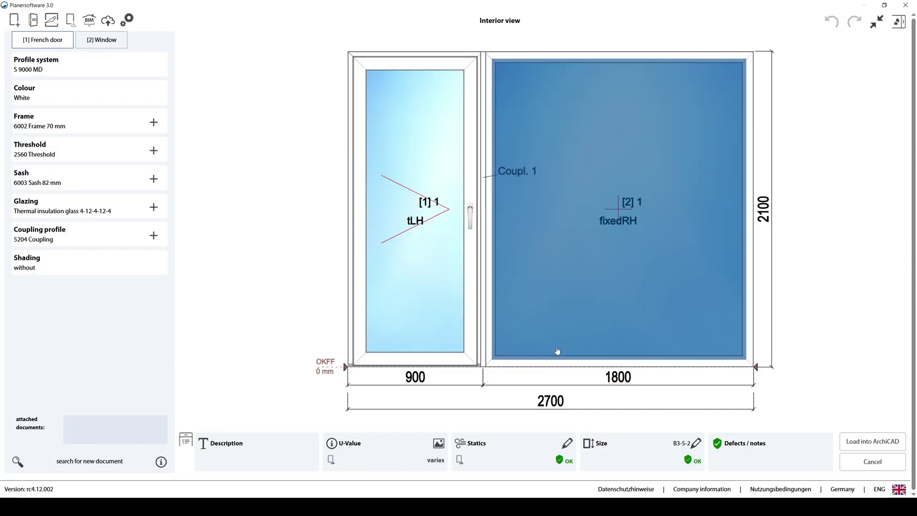
Step: Review the editing options of the wide window pane and its right frame member, including the selectable frame extension profiles
{"action": "left_click", "coordinate": [545, 279]}
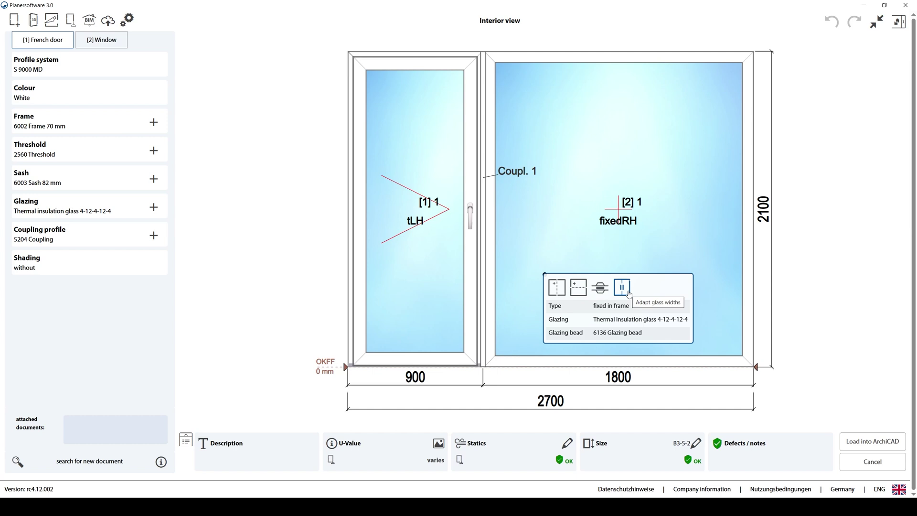
{"action": "left_click", "coordinate": [746, 248]}
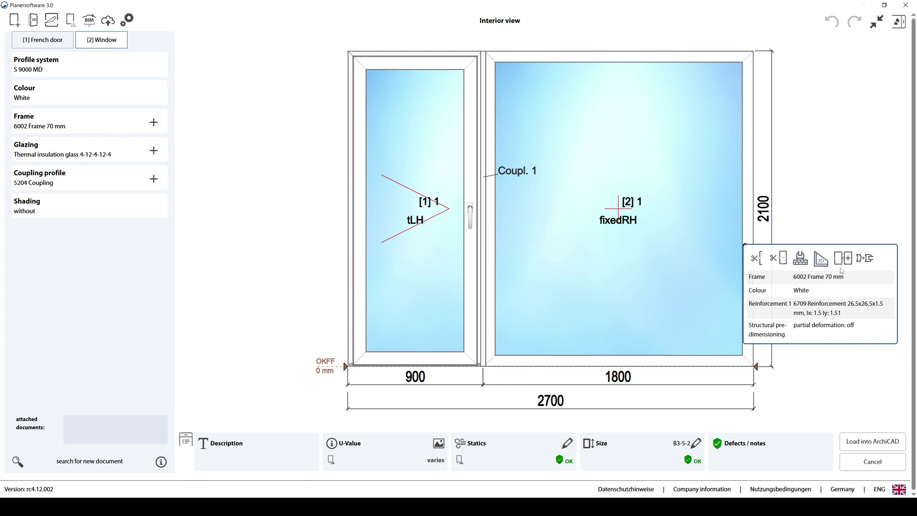
{"action": "left_click", "coordinate": [864, 260]}
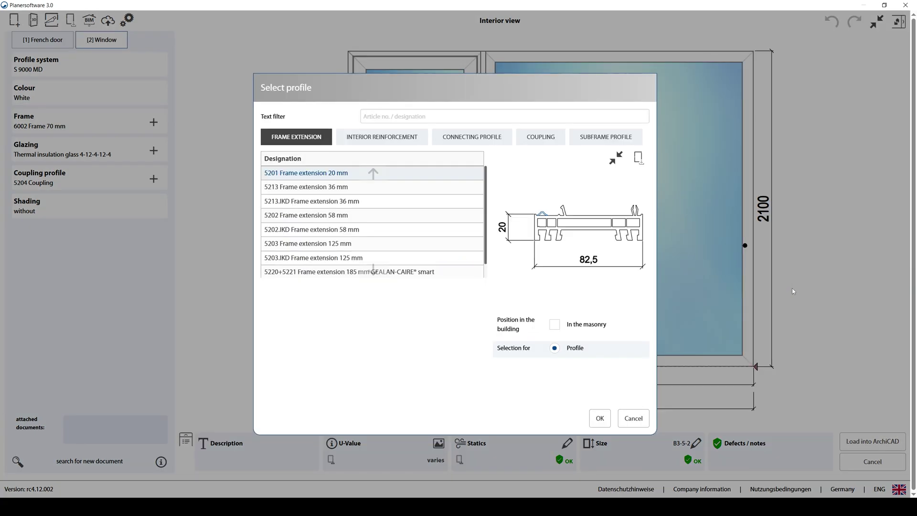
{"action": "left_click", "coordinate": [633, 419]}
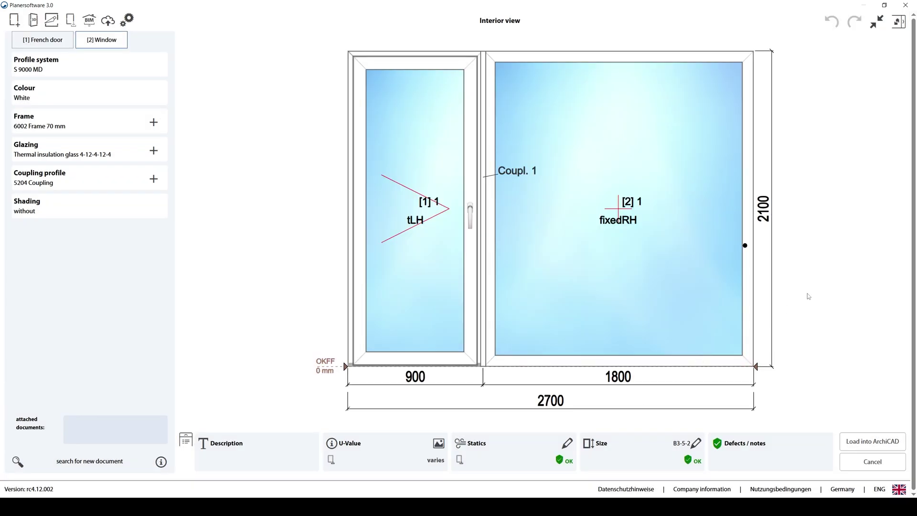
Step: Browse the opening types available for the wide window field and leave the selection unapplied
{"action": "left_click", "coordinate": [670, 273]}
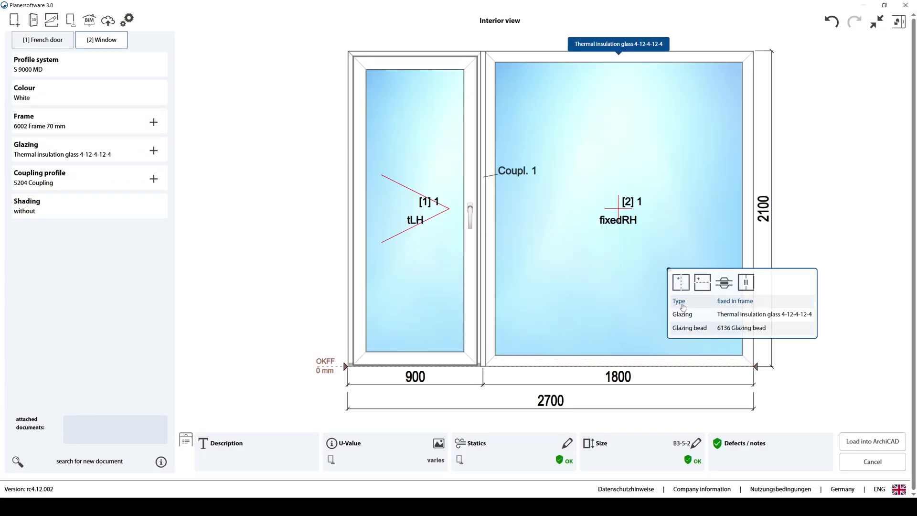
{"action": "left_click", "coordinate": [734, 301]}
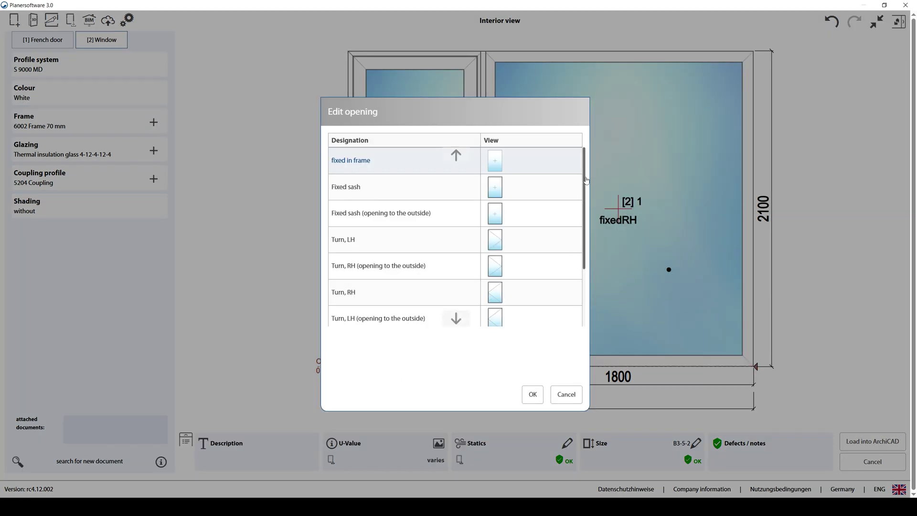
{"action": "scroll", "coordinate": [585, 174], "scroll_direction": "down", "scroll_amount": 1}
{"action": "scroll", "coordinate": [587, 167], "scroll_direction": "up", "scroll_amount": 1}
{"action": "scroll", "coordinate": [583, 225], "scroll_direction": "down", "scroll_amount": 2}
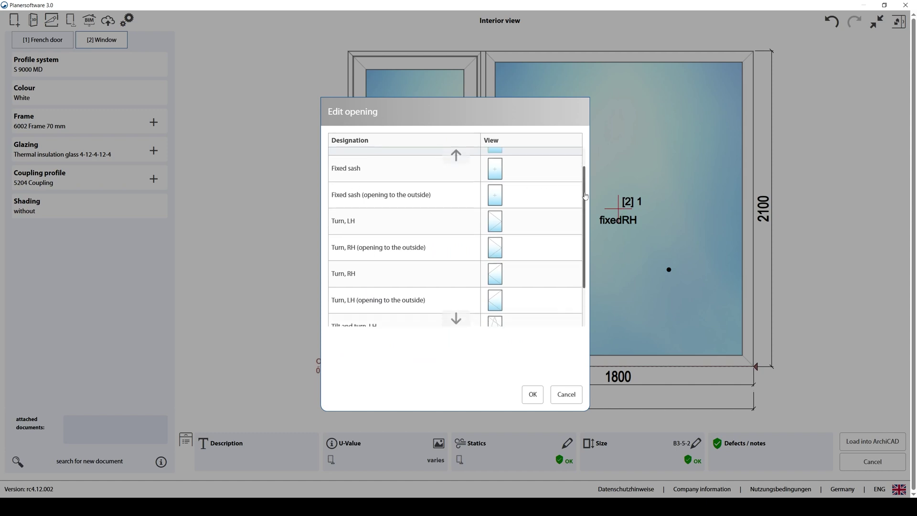
{"action": "scroll", "coordinate": [583, 225], "scroll_direction": "down", "scroll_amount": 1}
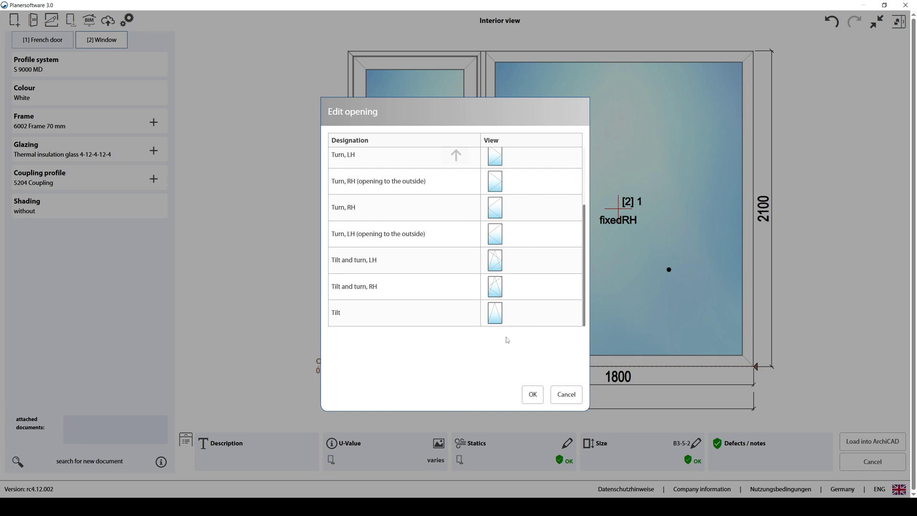
{"action": "left_click", "coordinate": [563, 396]}
Step: Divide the wide window field with a vertical, non-symmetrical mullion spaced 600 mm from the left side
{"action": "left_click", "coordinate": [594, 295]}
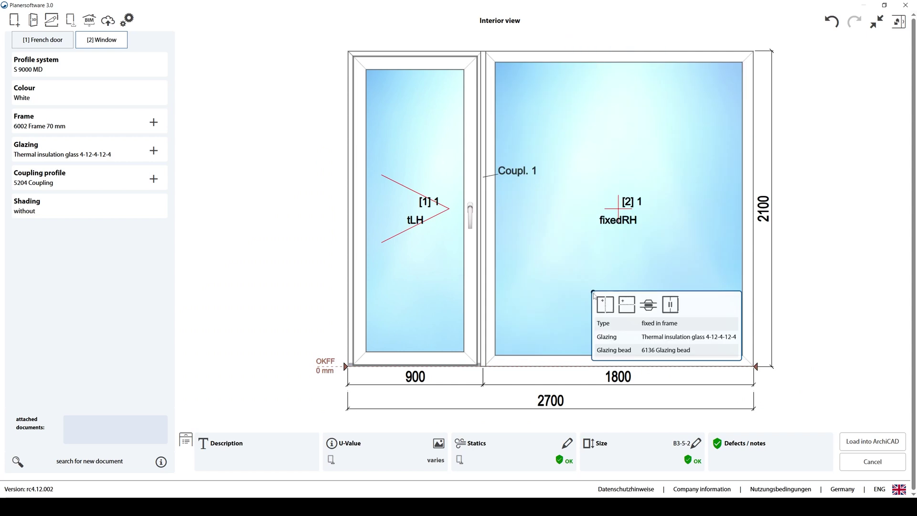
{"action": "left_click", "coordinate": [605, 308]}
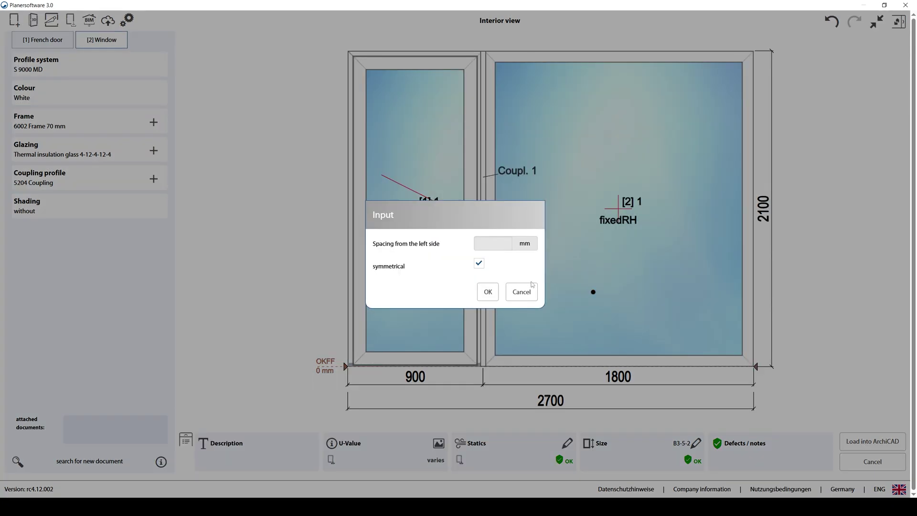
{"action": "left_click", "coordinate": [479, 263]}
{"action": "left_click", "coordinate": [487, 240]}
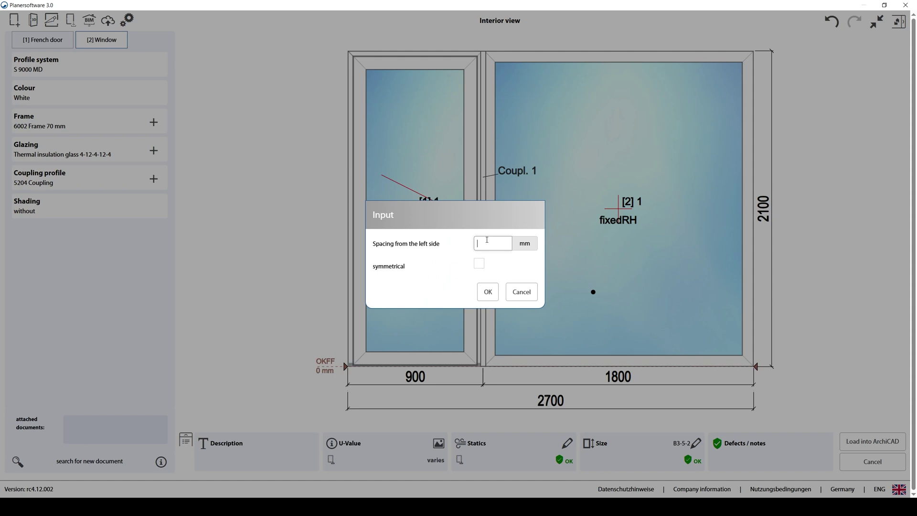
{"action": "left_click", "coordinate": [487, 292]}
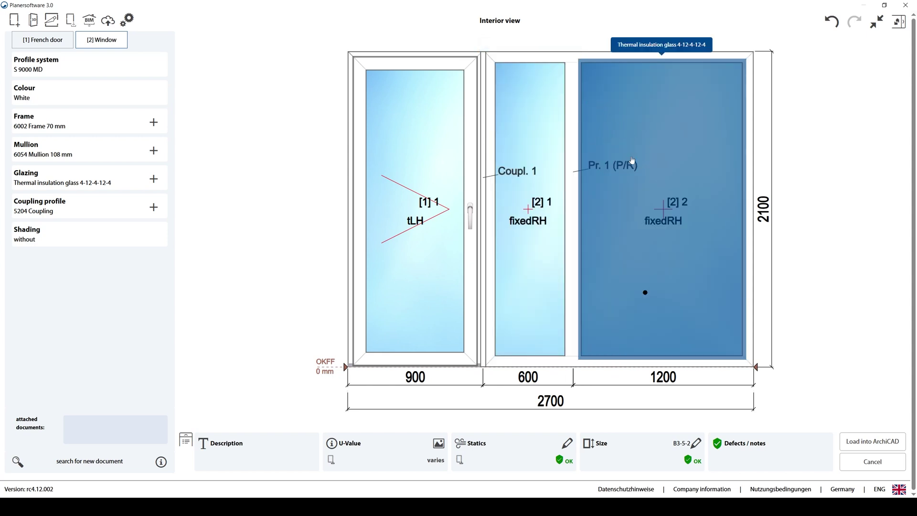
Step: Split the 1200 mm wide window field symmetrically with a second vertical mullion
{"action": "left_click", "coordinate": [693, 133]}
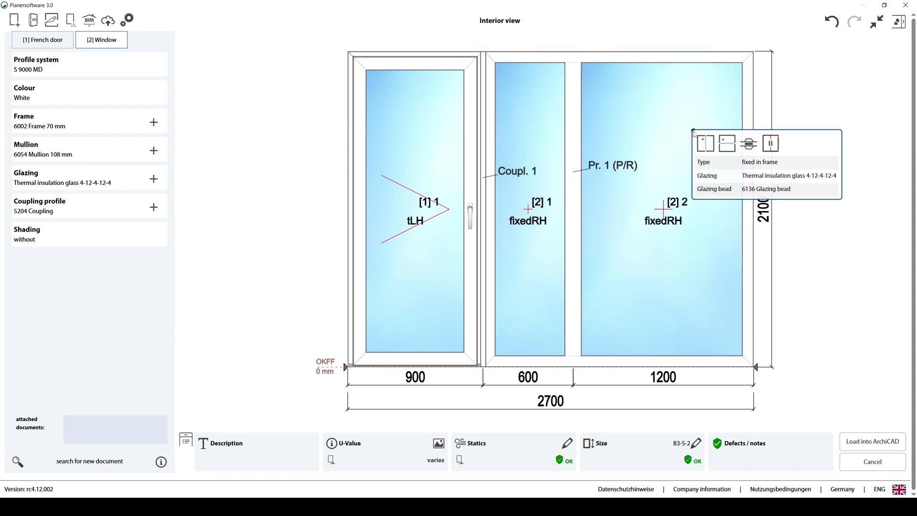
{"action": "left_click", "coordinate": [706, 143]}
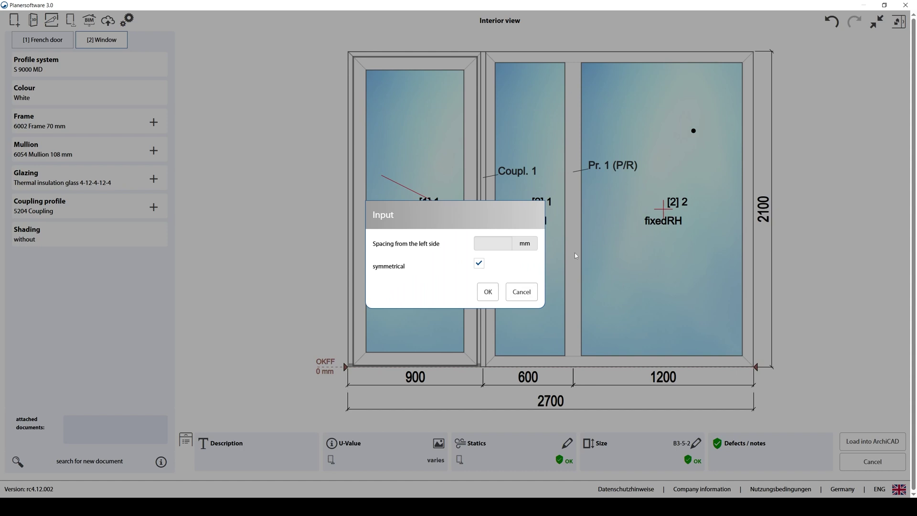
{"action": "left_click", "coordinate": [484, 295]}
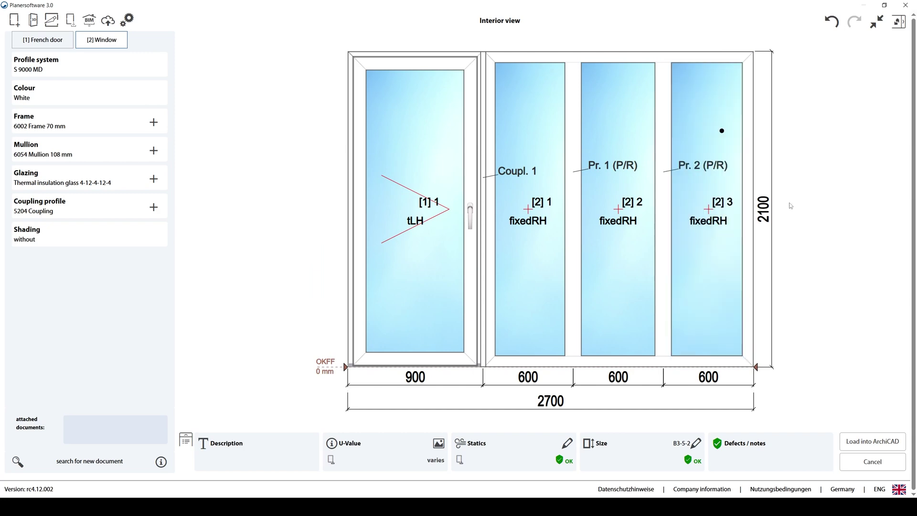
Step: Change the opening type of the middle window field to Tilt and turn, LH
{"action": "left_click", "coordinate": [608, 102]}
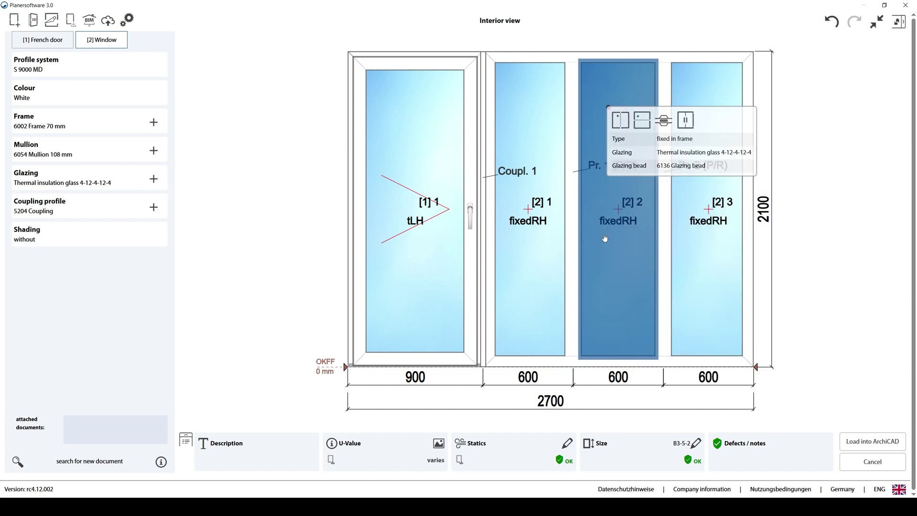
{"action": "left_click", "coordinate": [673, 144]}
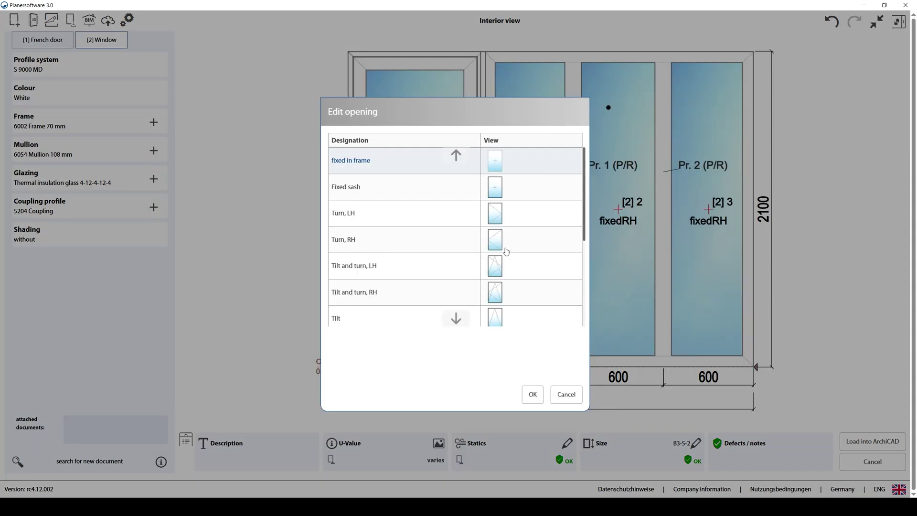
{"action": "scroll", "coordinate": [513, 248], "scroll_direction": "down", "scroll_amount": 3}
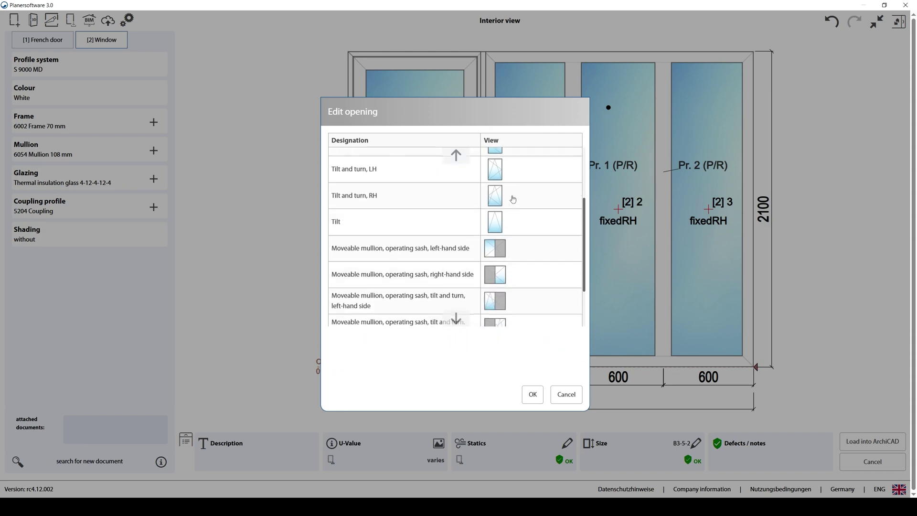
{"action": "left_click", "coordinate": [514, 161]}
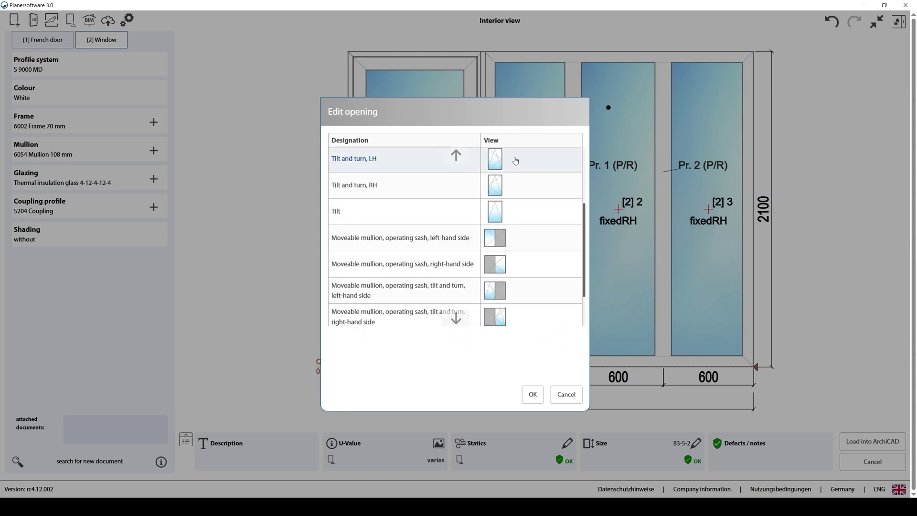
{"action": "left_click", "coordinate": [532, 394]}
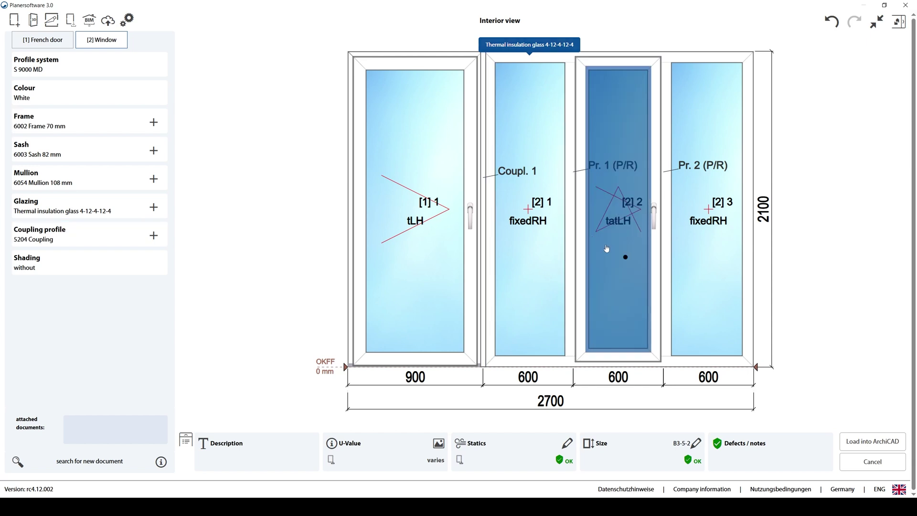
Step: Divide the tilt-and-turn field with a horizontal, non-symmetrical profile spaced 800 mm from the bottom
{"action": "left_click", "coordinate": [613, 246]}
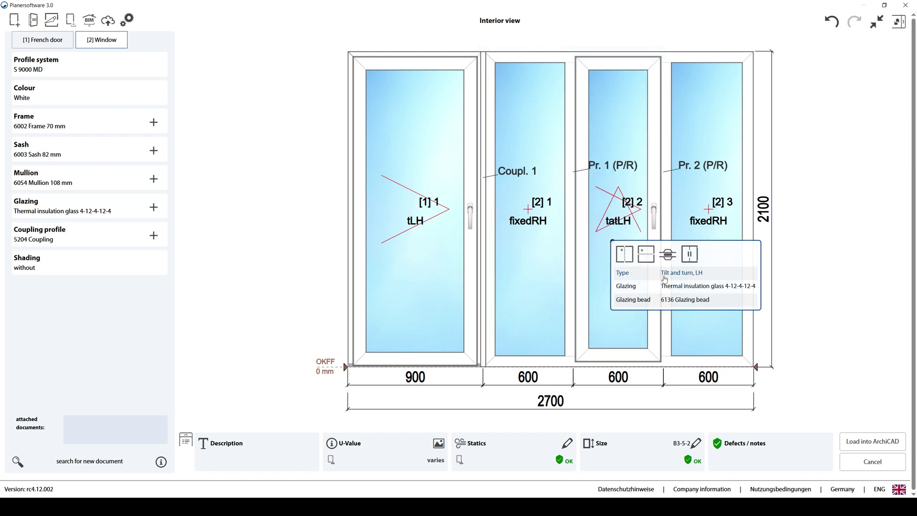
{"action": "left_click", "coordinate": [646, 254]}
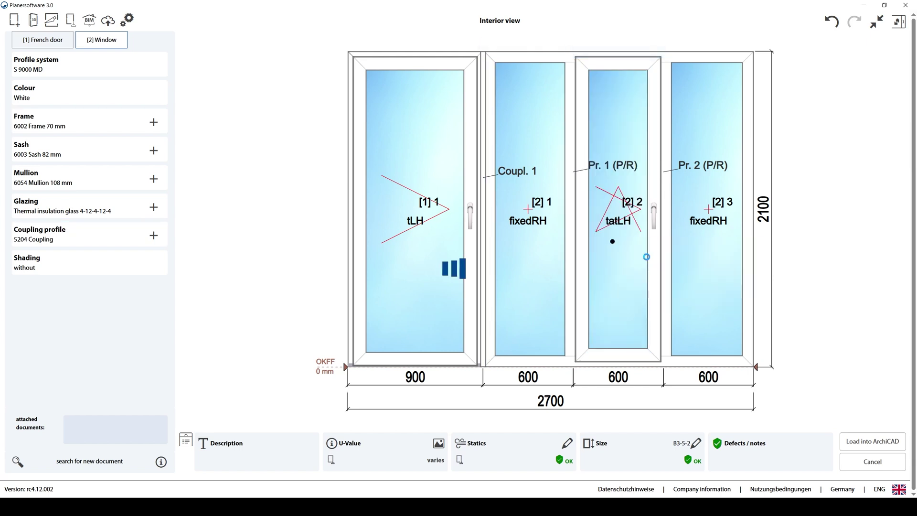
{"action": "key", "text": "space"}
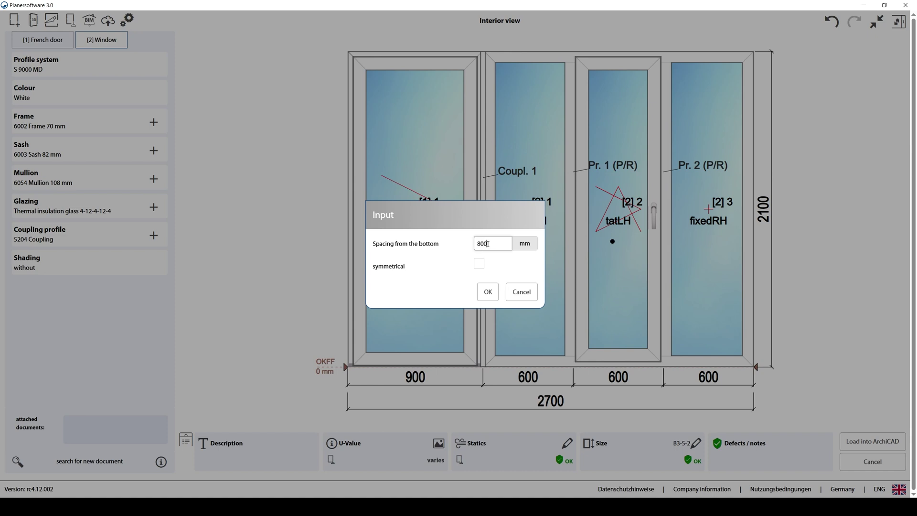
{"action": "left_click", "coordinate": [495, 291]}
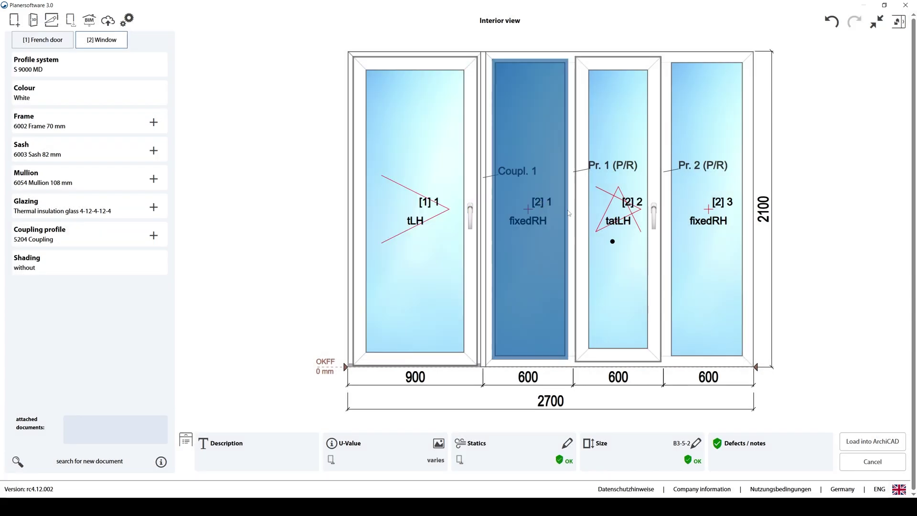
Step: Change the opening type of the lower middle window field to fixed in frame
{"action": "left_click", "coordinate": [625, 294]}
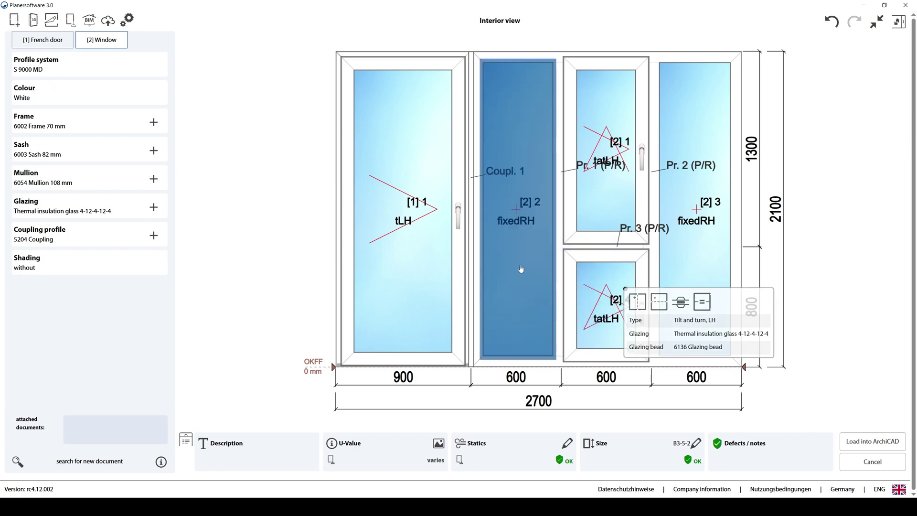
{"action": "left_click", "coordinate": [683, 320]}
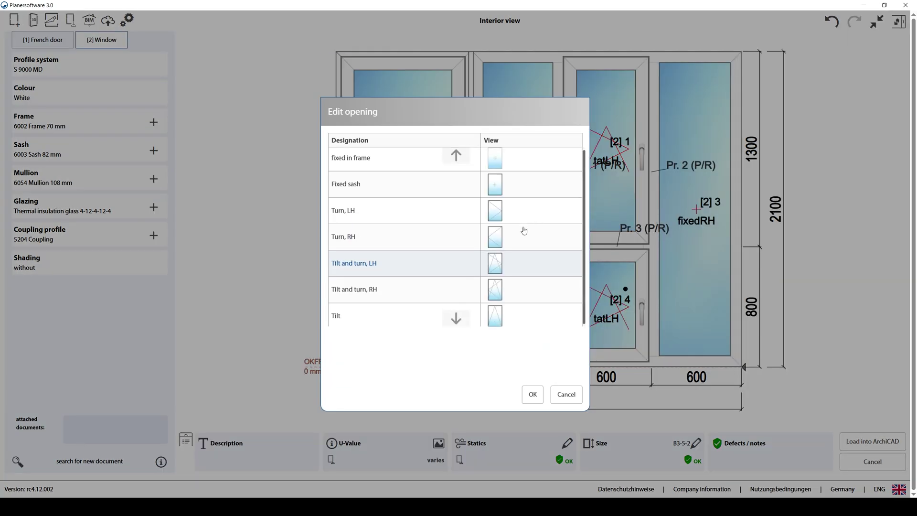
{"action": "left_click", "coordinate": [367, 162]}
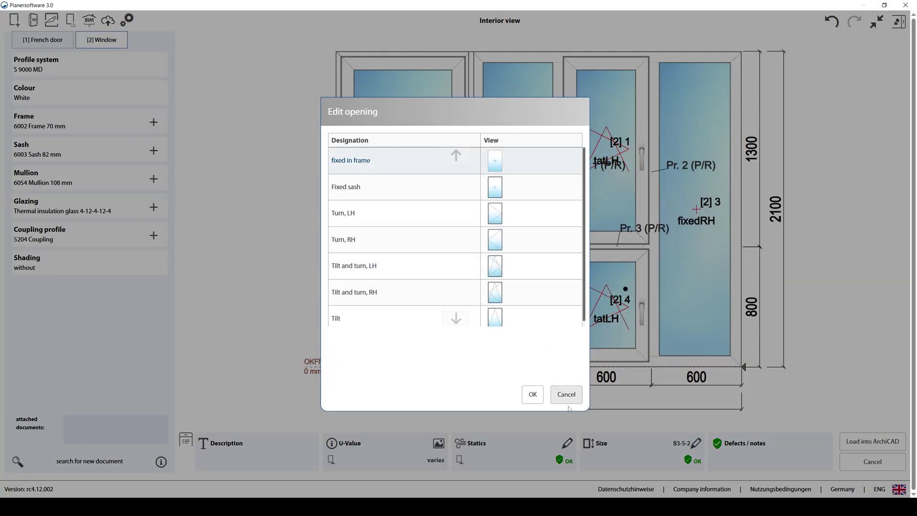
{"action": "left_click", "coordinate": [531, 394]}
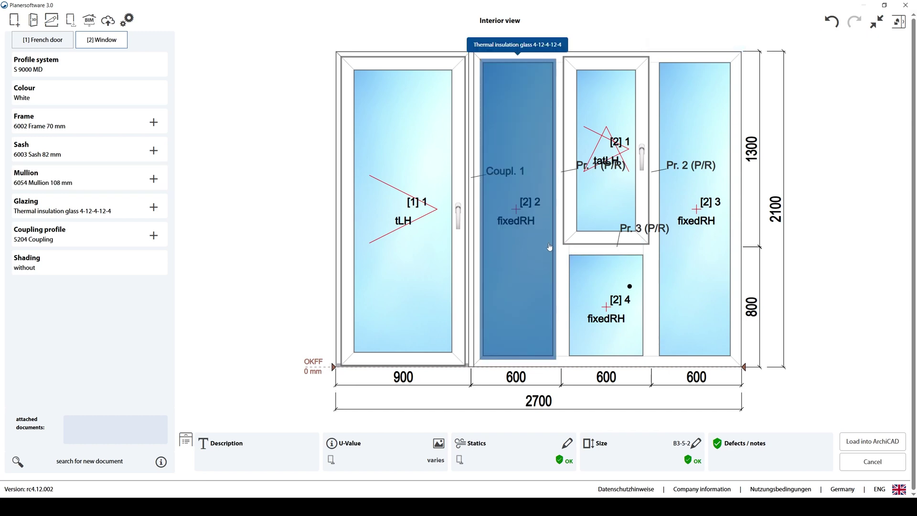
Step: Colour the whole construction GEALAN-acrylcolor RAL 7016 Anthracite grey on the exterior and Deko RAL 7012 - Smooth Basalt Grey on the interior
{"action": "left_click", "coordinate": [39, 97]}
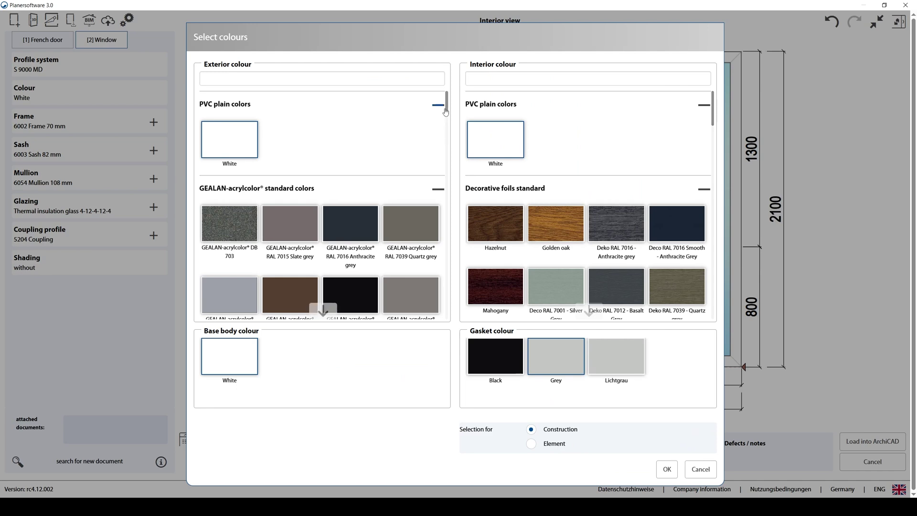
{"action": "scroll", "coordinate": [446, 105], "scroll_direction": "down", "scroll_amount": 5}
{"action": "scroll", "coordinate": [445, 91], "scroll_direction": "up", "scroll_amount": 5}
{"action": "left_click", "coordinate": [339, 217]}
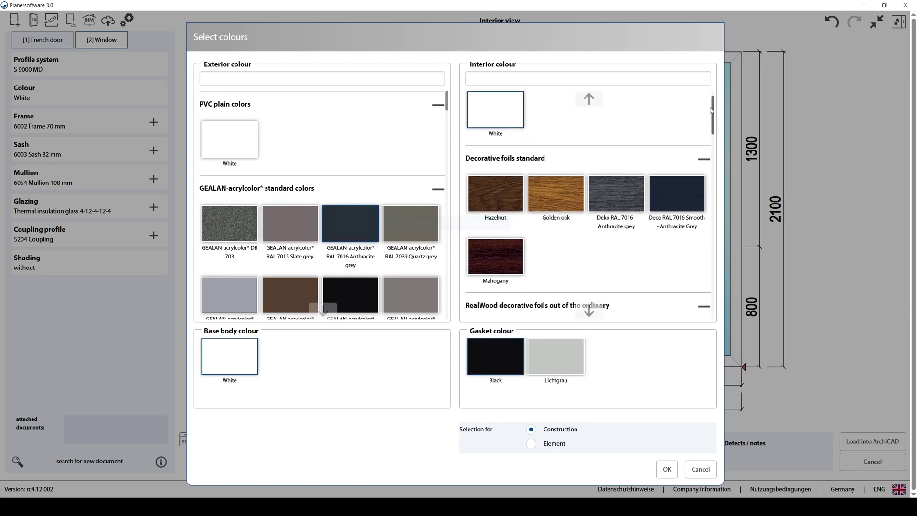
{"action": "scroll", "coordinate": [712, 115], "scroll_direction": "down", "scroll_amount": 1}
{"action": "left_click_drag", "start_coordinate": [711, 115], "coordinate": [691, 65]}
{"action": "scroll", "coordinate": [695, 147], "scroll_direction": "down", "scroll_amount": 6}
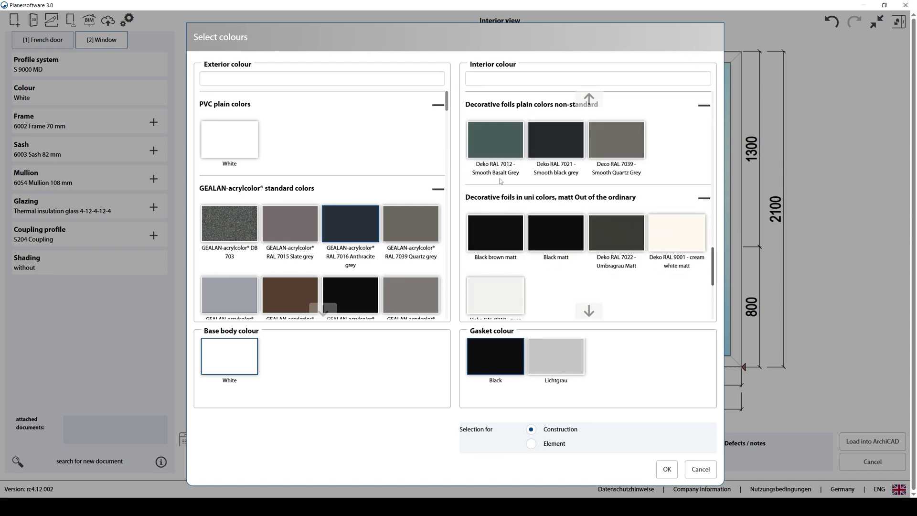
{"action": "left_click", "coordinate": [493, 137]}
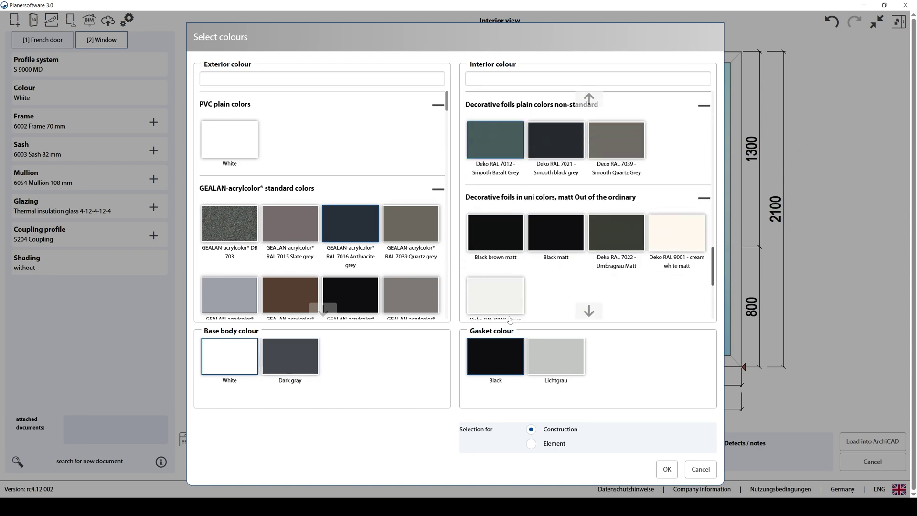
{"action": "left_click", "coordinate": [666, 468]}
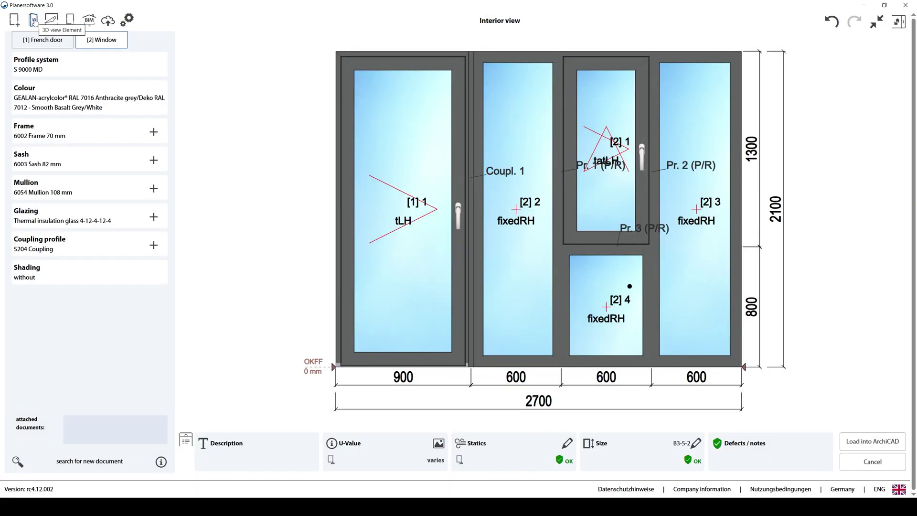
Step: Inspect the coloured element in the 3D view and swing open the tilt-and-turn sash
{"action": "double_click", "coordinate": [466, 335]}
{"action": "left_click_drag", "start_coordinate": [330, 217], "coordinate": [403, 204]}
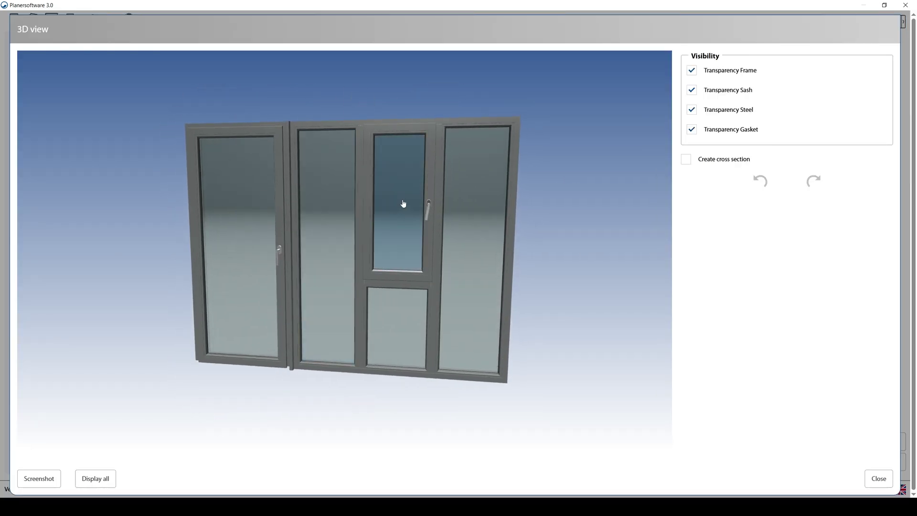
{"action": "left_click", "coordinate": [403, 204]}
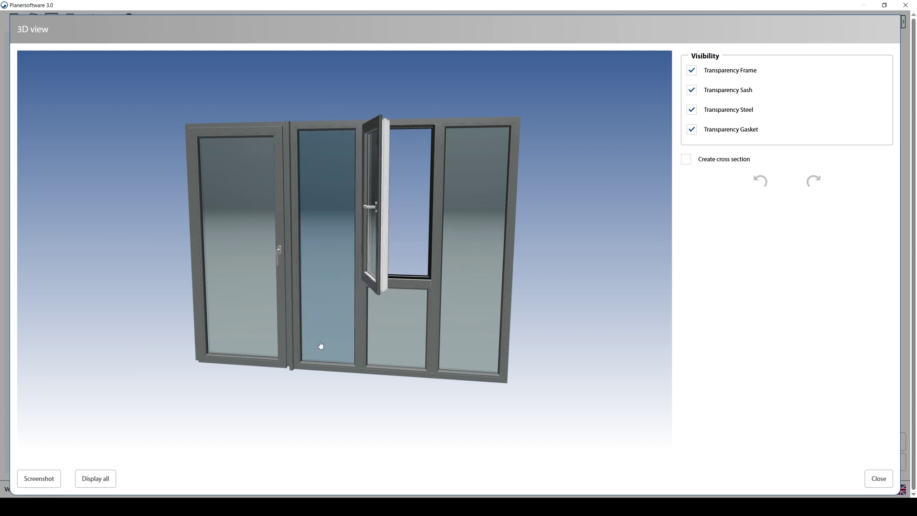
Step: Swing open the French door in the 3D view, inspect the element from another angle, and check its calculated U-values
{"action": "left_click", "coordinate": [242, 268]}
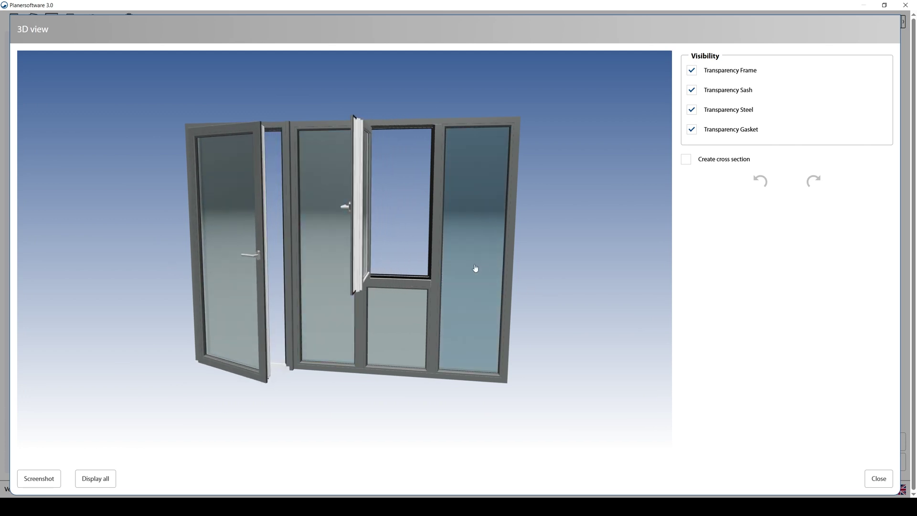
{"action": "left_click_drag", "start_coordinate": [475, 268], "coordinate": [446, 225]}
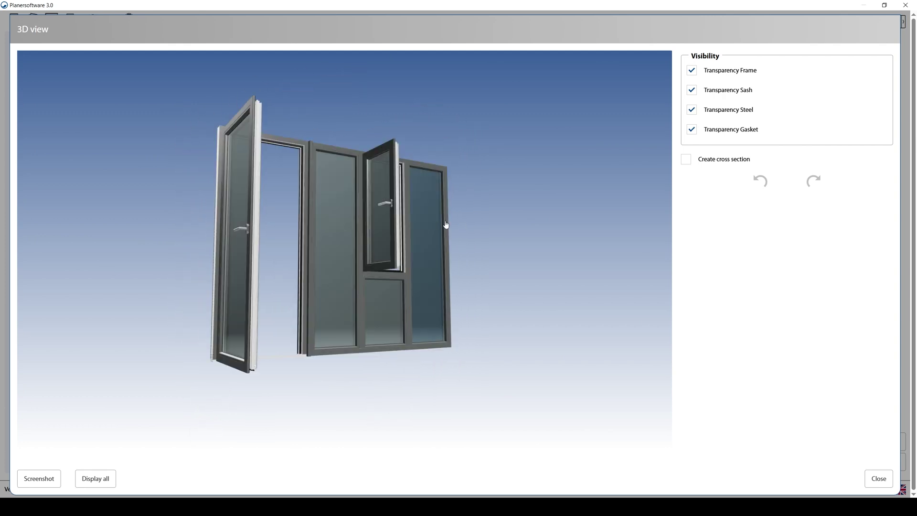
{"action": "left_click", "coordinate": [889, 485]}
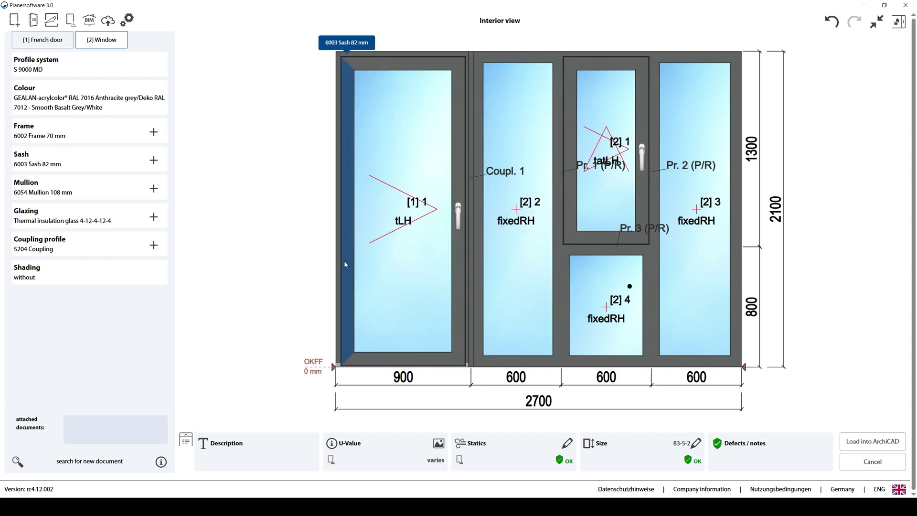
{"action": "left_click", "coordinate": [381, 457]}
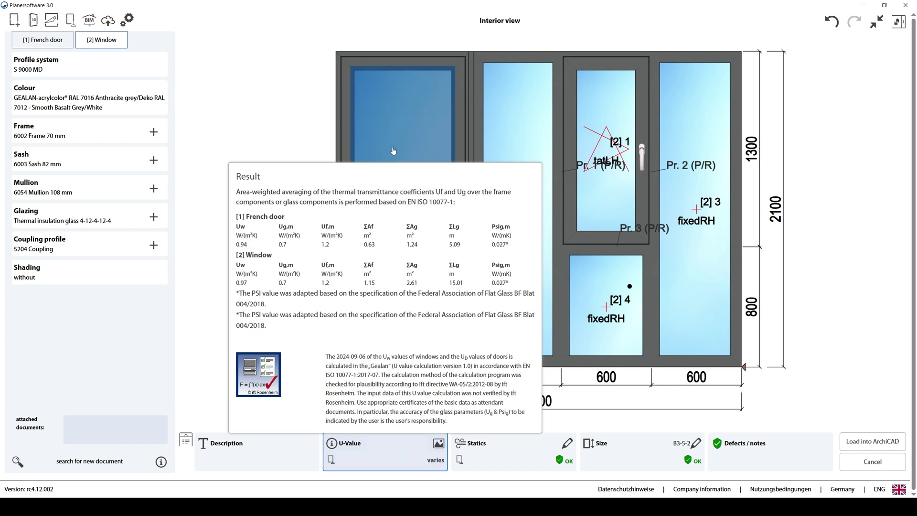
Step: Change the glazing of the whole construction to Soundproofing glass 8-12-4-12-8 VSG SI
{"action": "left_click", "coordinate": [403, 136]}
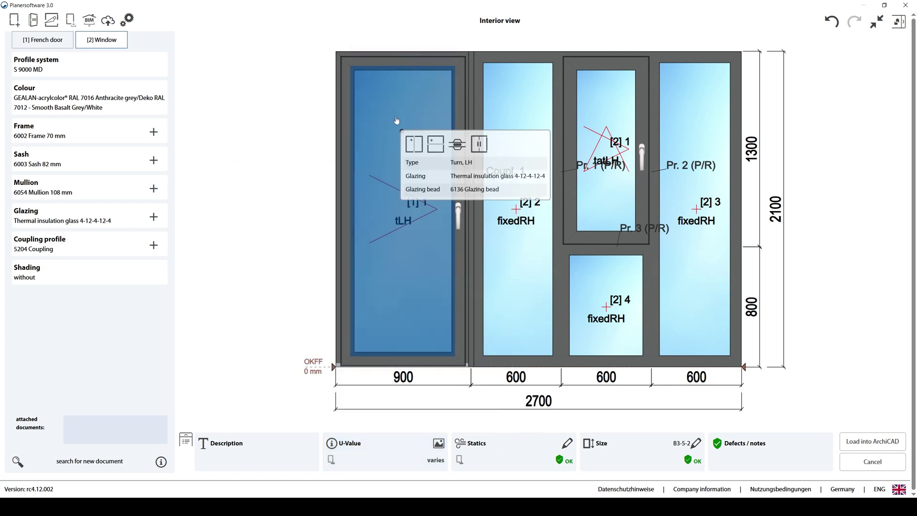
{"action": "left_click", "coordinate": [465, 181]}
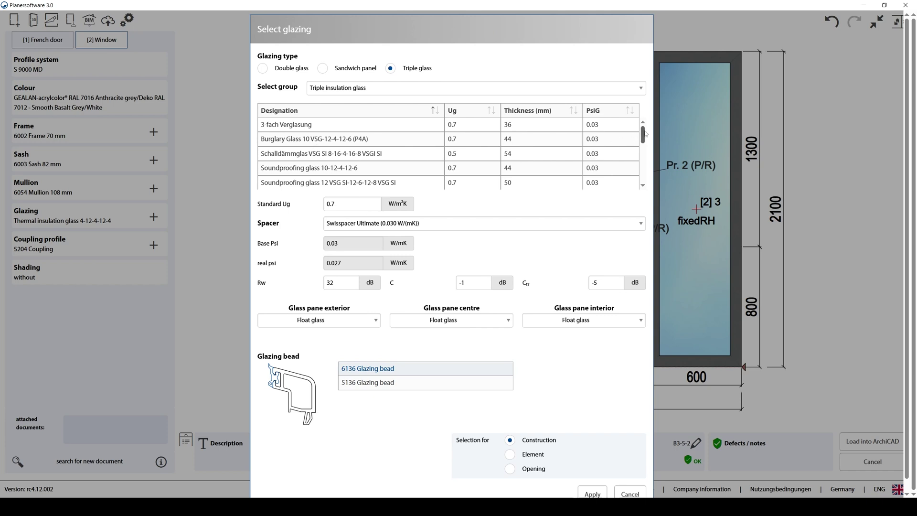
{"action": "scroll", "coordinate": [642, 135], "scroll_direction": "down", "scroll_amount": 5}
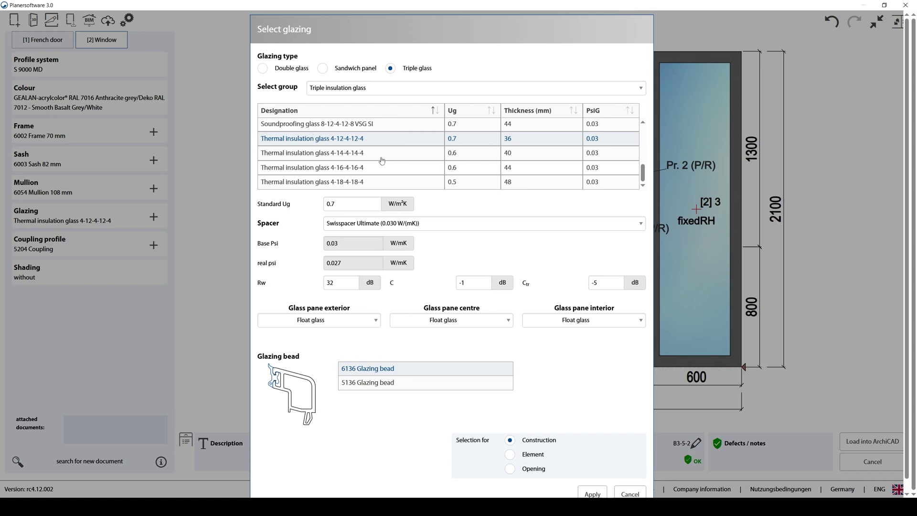
{"action": "scroll", "coordinate": [382, 160], "scroll_direction": "up", "scroll_amount": 3}
{"action": "left_click", "coordinate": [317, 168]}
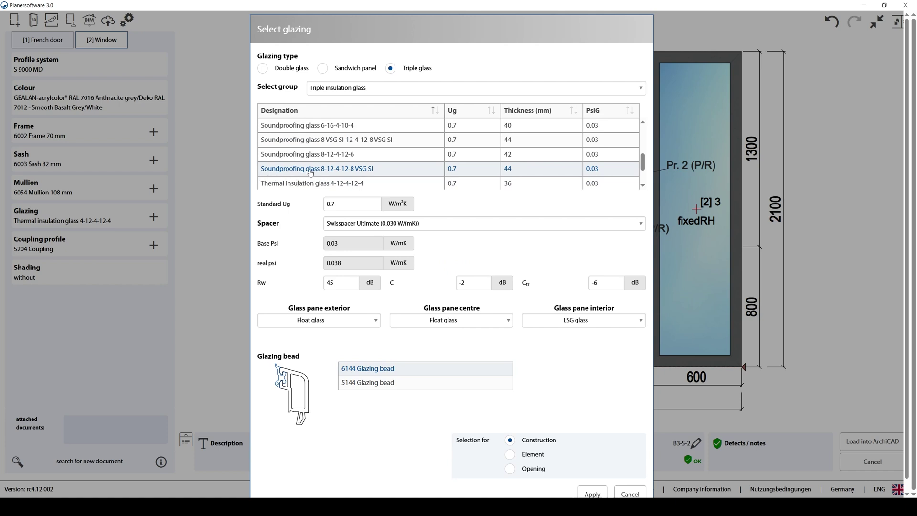
{"action": "left_click", "coordinate": [592, 493]}
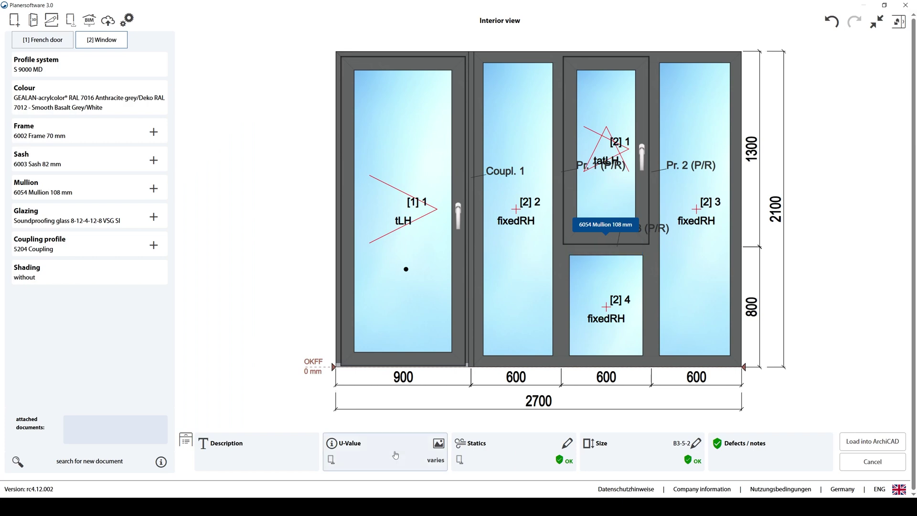
Step: Load the finished element into Archicad as a door
{"action": "mouse_move", "coordinate": [366, 459]}
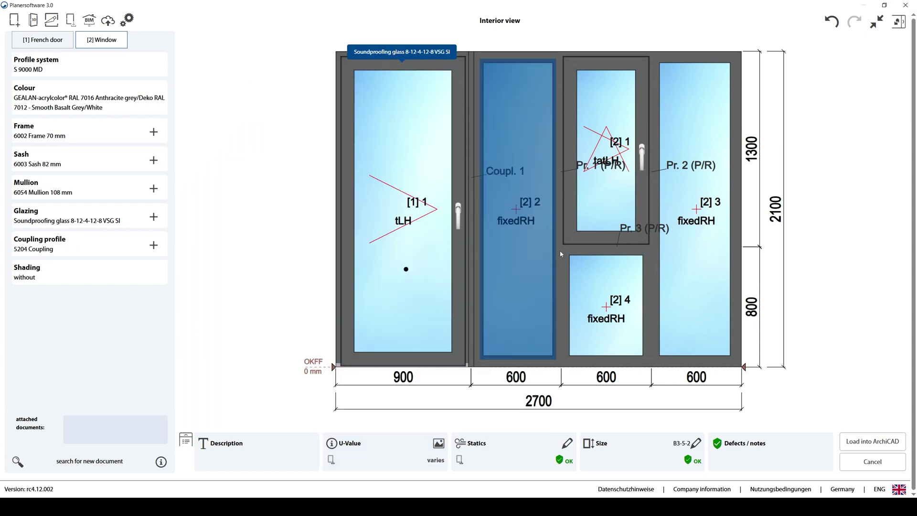
{"action": "left_click", "coordinate": [868, 450]}
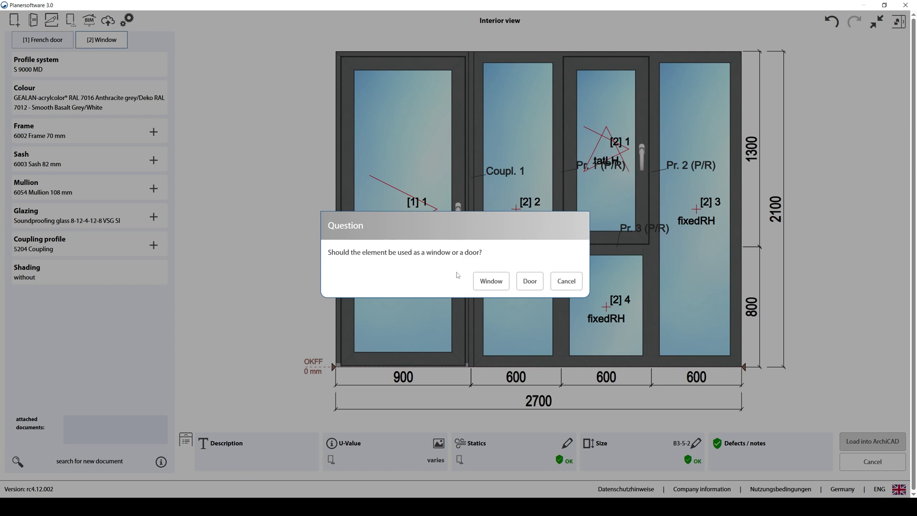
{"action": "left_click", "coordinate": [530, 282]}
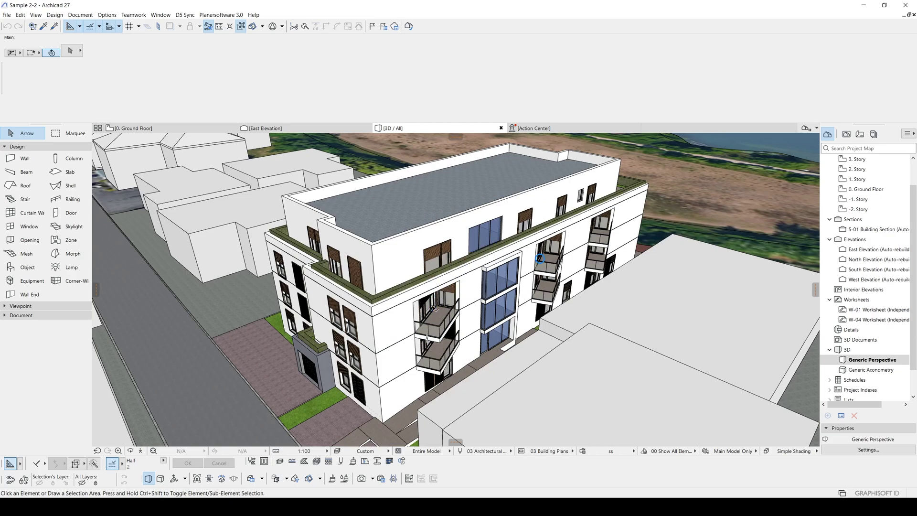
Step: Delete the existing double window behind the three wooden shutters on the upper balcony
{"action": "scroll", "coordinate": [433, 308], "scroll_direction": "up", "scroll_amount": 10}
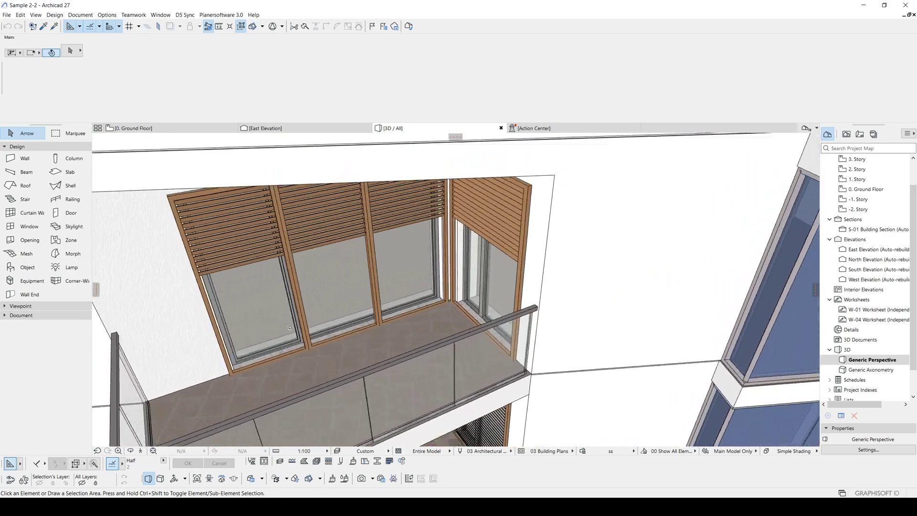
{"action": "left_click", "coordinate": [333, 296]}
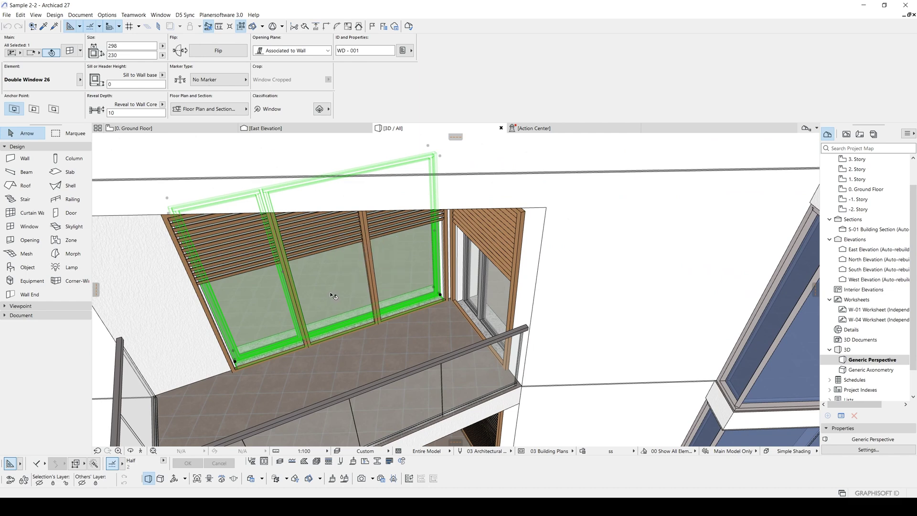
{"action": "key", "text": "Escape"}
{"action": "scroll", "coordinate": [334, 294], "scroll_direction": "down", "scroll_amount": 5}
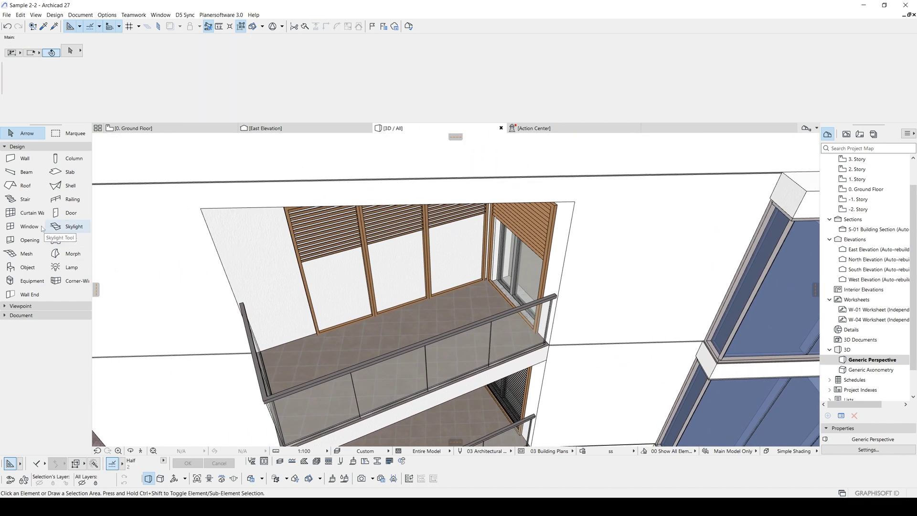
Step: Place the GEALAN Door 2700mm x 2100mm in the angled wall behind the balcony shutters
{"action": "left_click", "coordinate": [76, 215]}
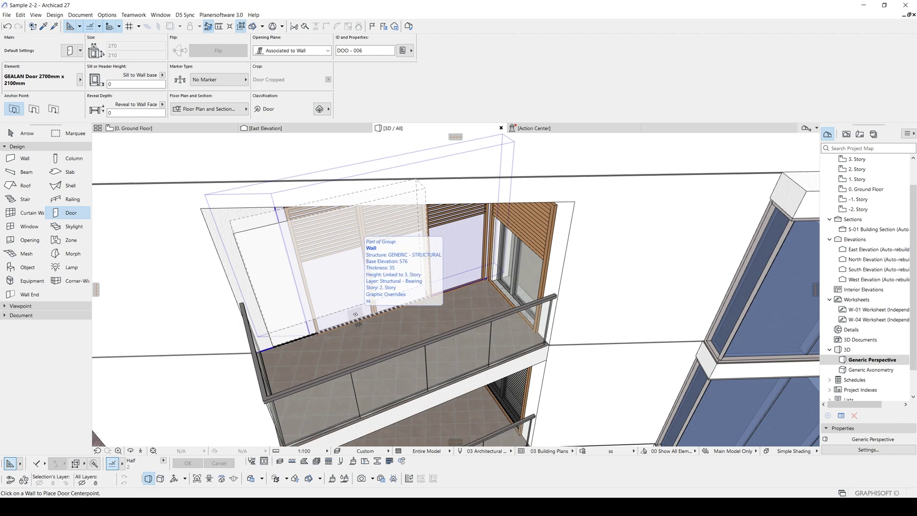
{"action": "left_click", "coordinate": [356, 314]}
{"action": "left_click", "coordinate": [239, 193]}
{"action": "middle_click_drag", "start_coordinate": [234, 184], "coordinate": [113, 248], "text": "shift"}
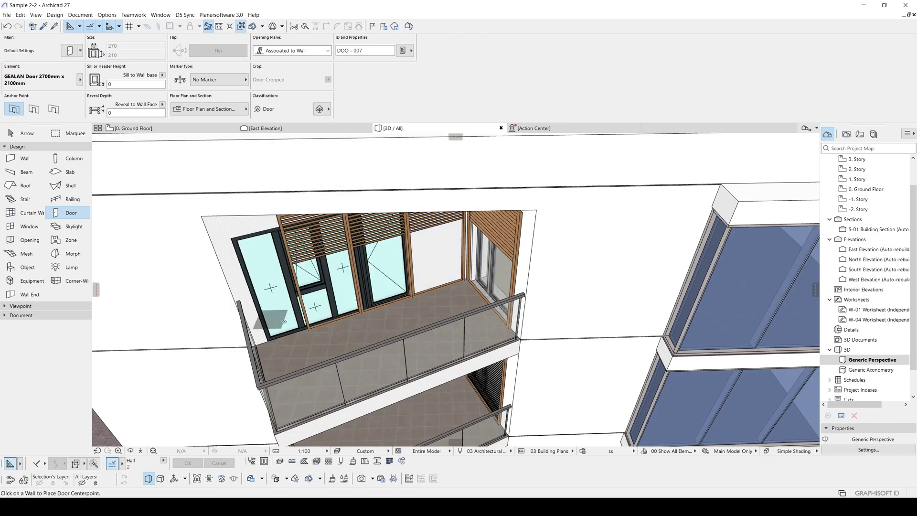
{"action": "key", "text": "Escape"}
Step: Move the placed door along its wall in the 2. Story floor plan to sit behind the shutters
{"action": "middle_click_drag", "start_coordinate": [353, 328], "coordinate": [398, 341], "text": "shift"}
{"action": "left_click", "coordinate": [375, 337]}
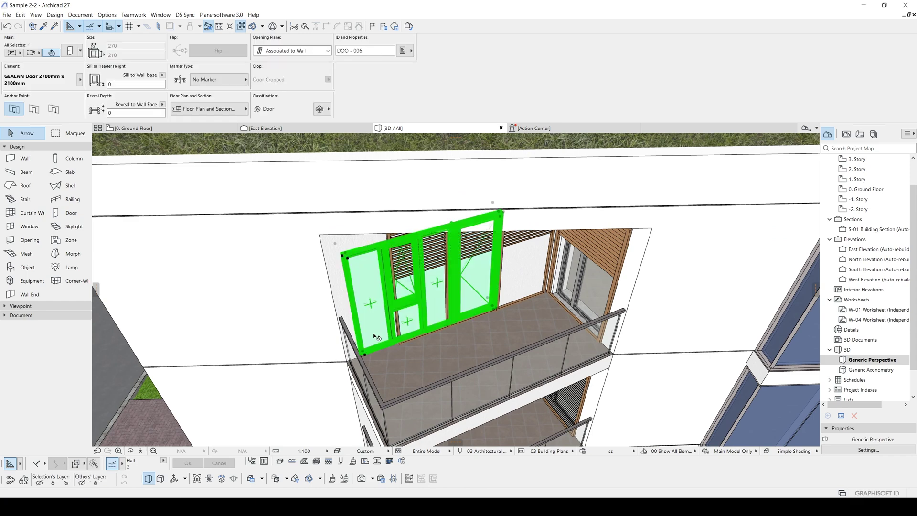
{"action": "key", "text": "F2"}
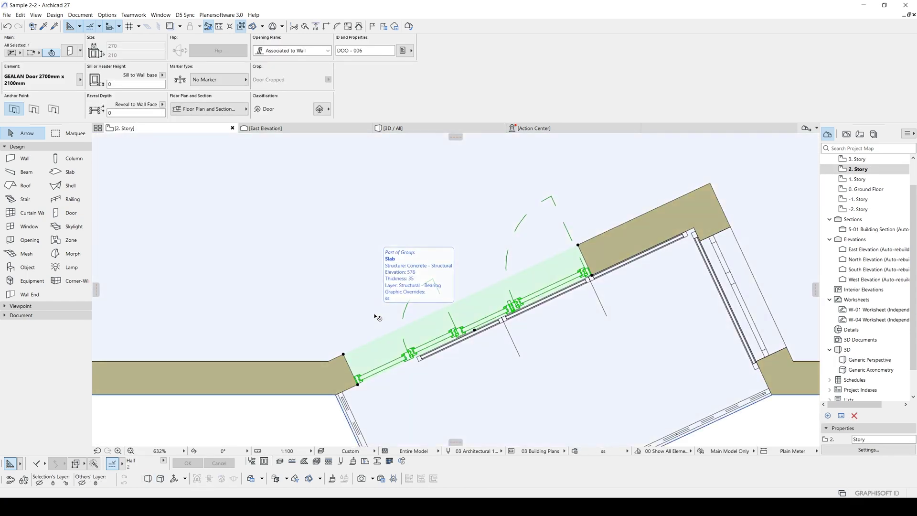
{"action": "scroll", "coordinate": [376, 315], "scroll_direction": "down", "scroll_amount": 3}
{"action": "left_click", "coordinate": [479, 296]}
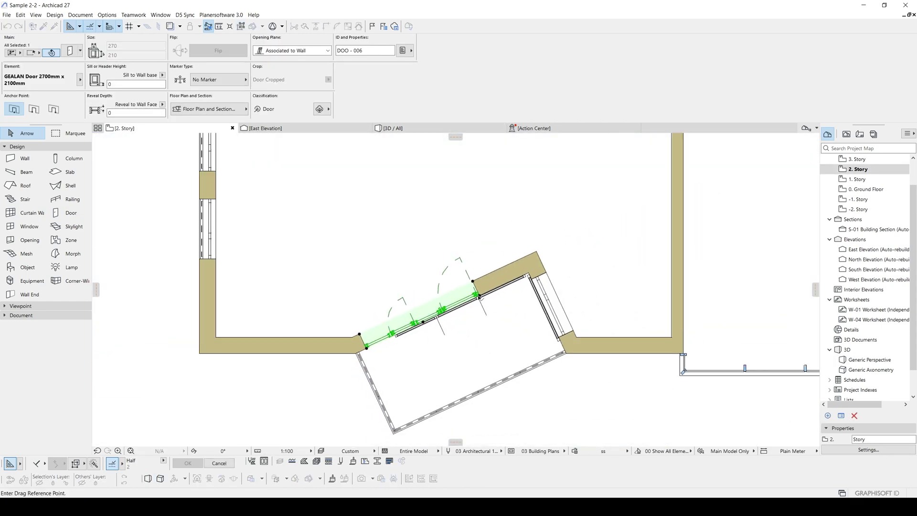
{"action": "scroll", "coordinate": [392, 340], "scroll_direction": "up", "scroll_amount": 3}
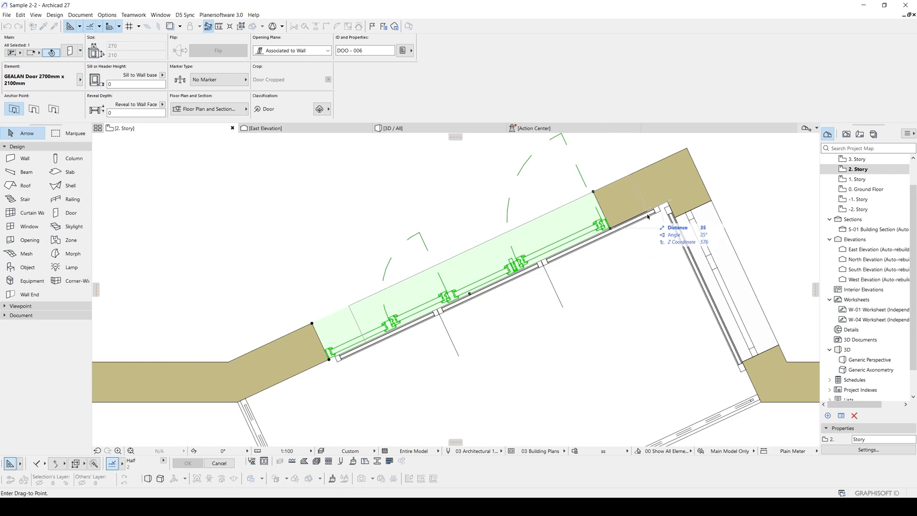
{"action": "left_click", "coordinate": [655, 216]}
{"action": "scroll", "coordinate": [520, 323], "scroll_direction": "down", "scroll_amount": 2}
{"action": "left_click", "coordinate": [537, 324]}
Step: Delete the three shutters in front of the new door in the 3D model
{"action": "scroll", "coordinate": [537, 324], "scroll_direction": "up", "scroll_amount": 4}
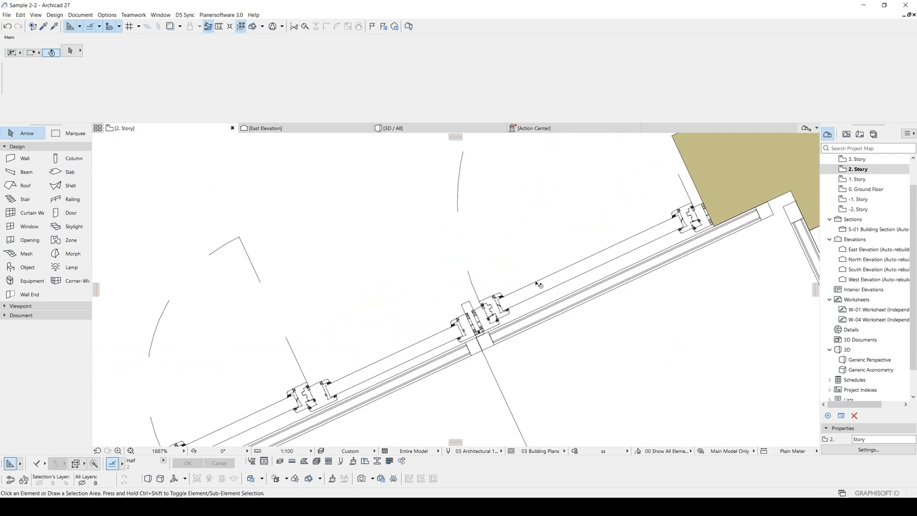
{"action": "scroll", "coordinate": [540, 285], "scroll_direction": "down", "scroll_amount": 3}
{"action": "scroll", "coordinate": [306, 376], "scroll_direction": "up", "scroll_amount": 3}
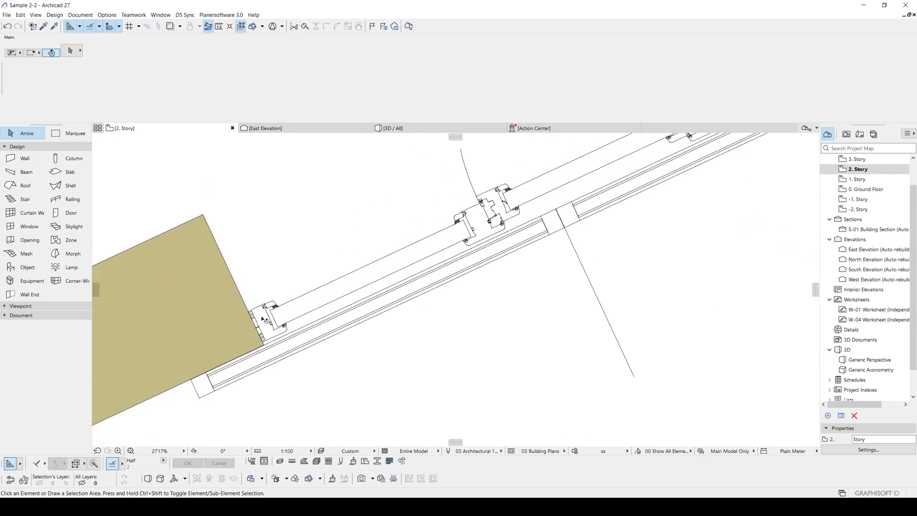
{"action": "scroll", "coordinate": [340, 406], "scroll_direction": "down", "scroll_amount": 2}
{"action": "scroll", "coordinate": [339, 406], "scroll_direction": "down", "scroll_amount": 5}
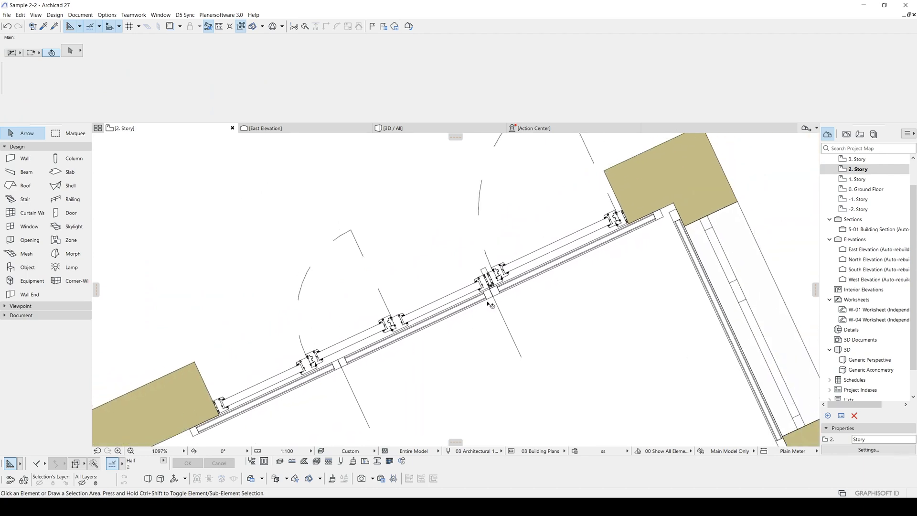
{"action": "key", "text": "F3"}
{"action": "left_click", "coordinate": [444, 207]}
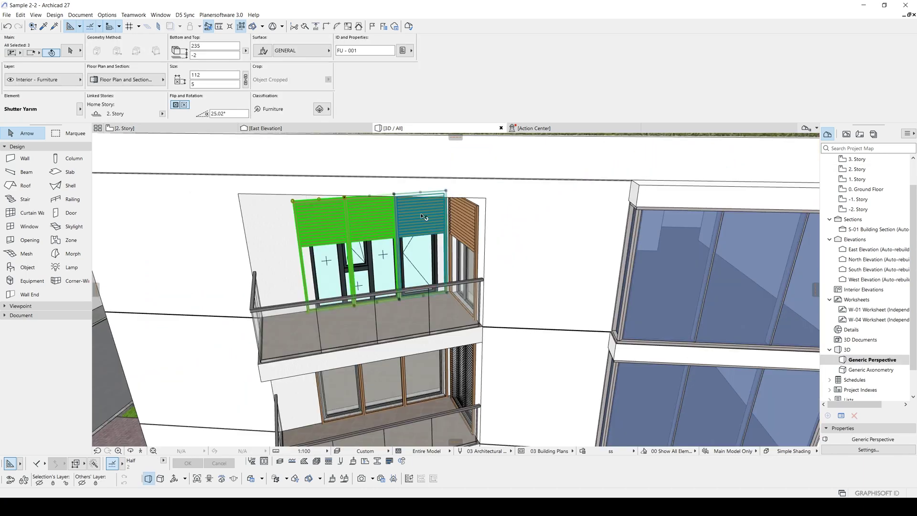
{"action": "key", "text": "Delete"}
{"action": "scroll", "coordinate": [386, 219], "scroll_direction": "up", "scroll_amount": 3}
{"action": "mouse_move", "coordinate": [430, 281]}
{"action": "middle_mouse_down", "text": "shift"}
{"action": "mouse_move", "coordinate": [420, 275]}
{"action": "mouse_move", "coordinate": [429, 266]}
{"action": "middle_mouse_up", "text": "shift"}
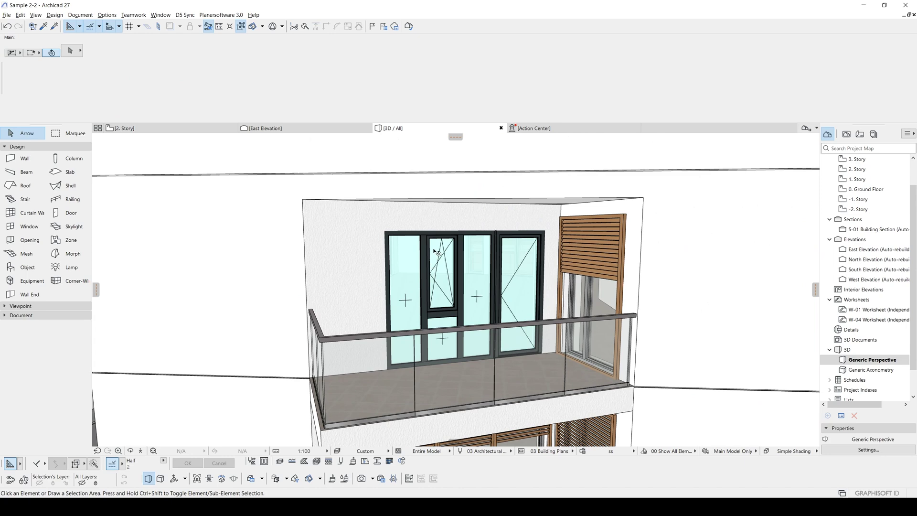
Step: Enable the mounting gap in the reveal settings of the placed GEALAN door
{"action": "left_click", "coordinate": [416, 259]}
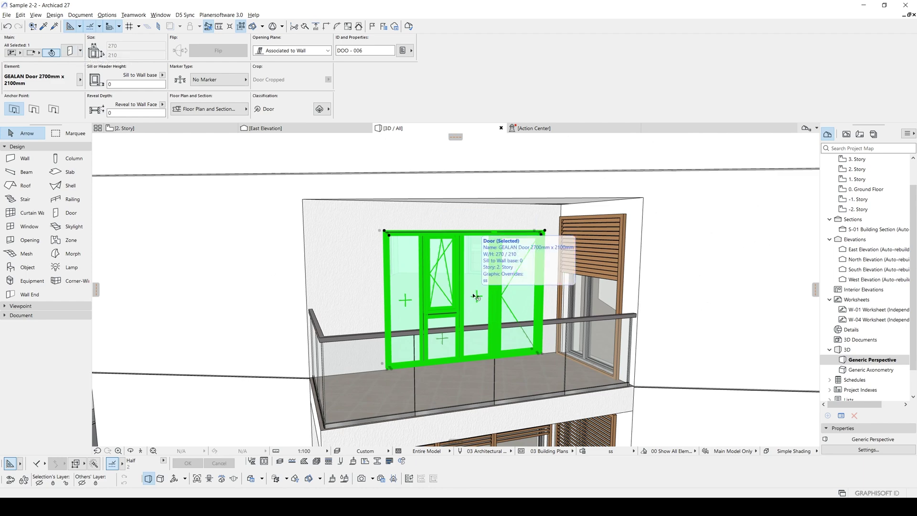
{"action": "double_click", "coordinate": [432, 292]}
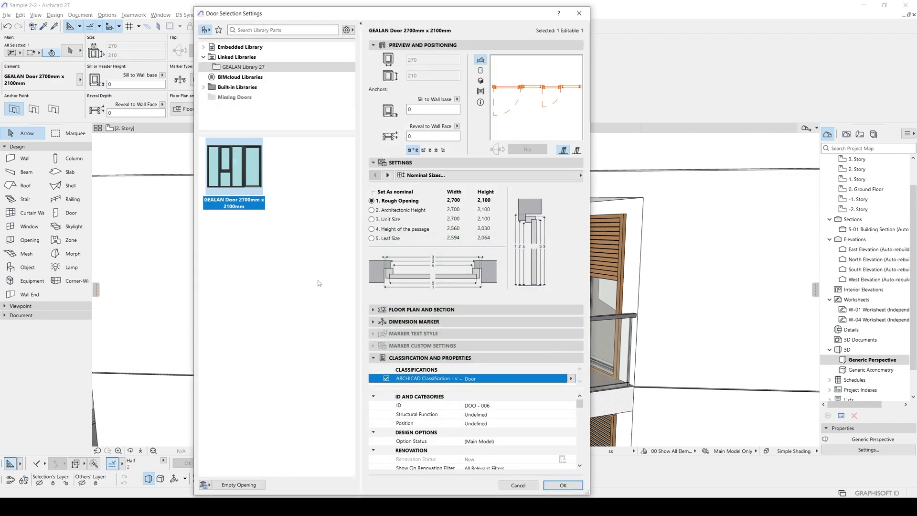
{"action": "left_click", "coordinate": [388, 174]}
{"action": "left_click", "coordinate": [385, 176]}
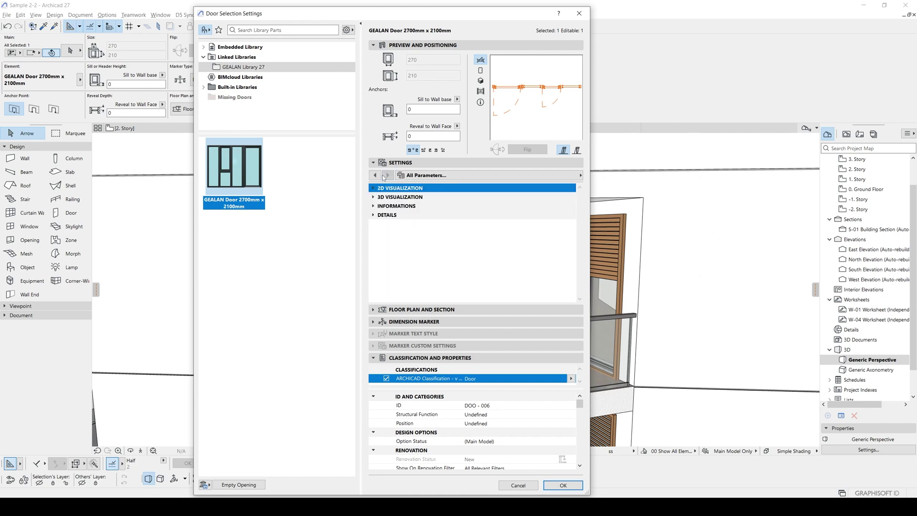
{"action": "left_click", "coordinate": [386, 176]}
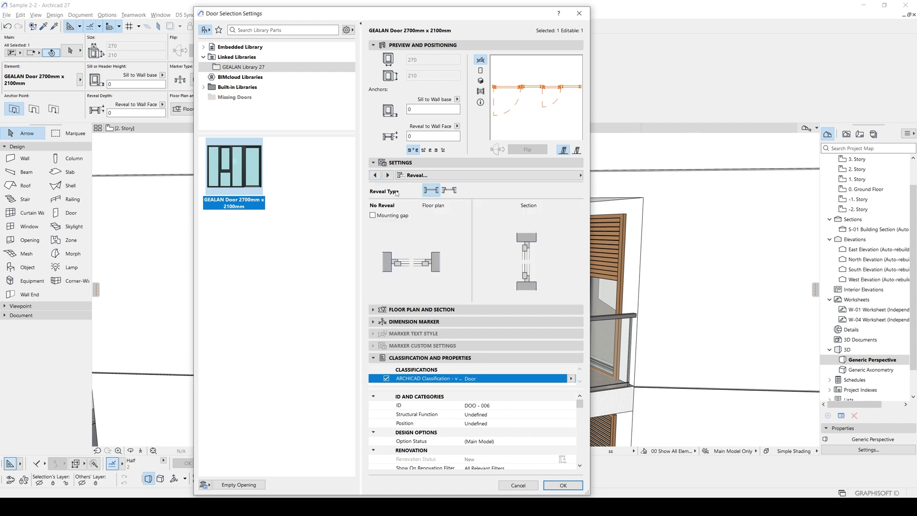
{"action": "left_click", "coordinate": [373, 215]}
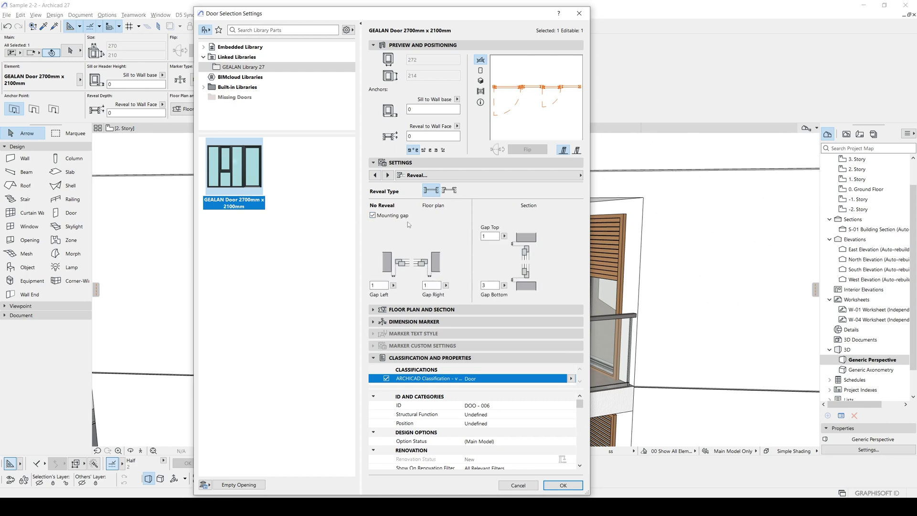
{"action": "left_click", "coordinate": [384, 286]}
{"action": "left_click", "coordinate": [493, 235]}
Step: Review the door's 2D and 3D visualization parameters and return to its reveal settings
{"action": "left_click", "coordinate": [387, 175]}
{"action": "left_click", "coordinate": [373, 188]}
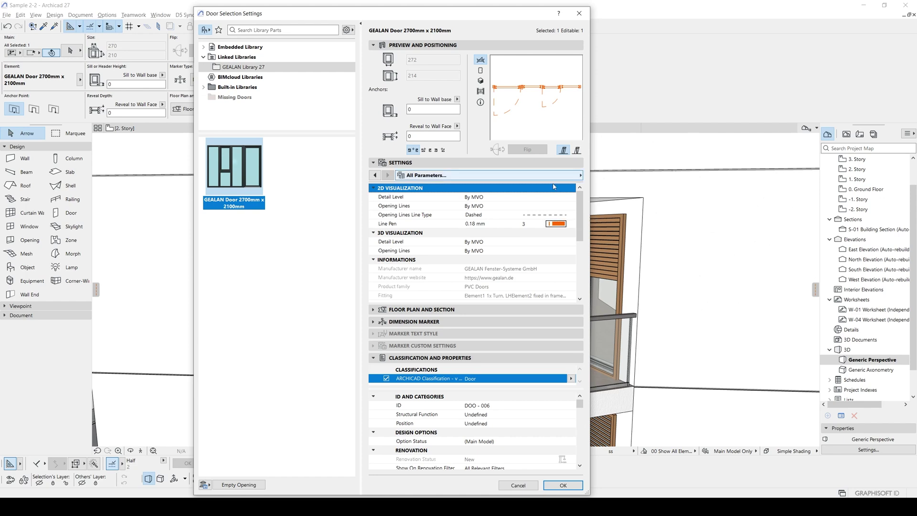
{"action": "left_click", "coordinate": [375, 175]}
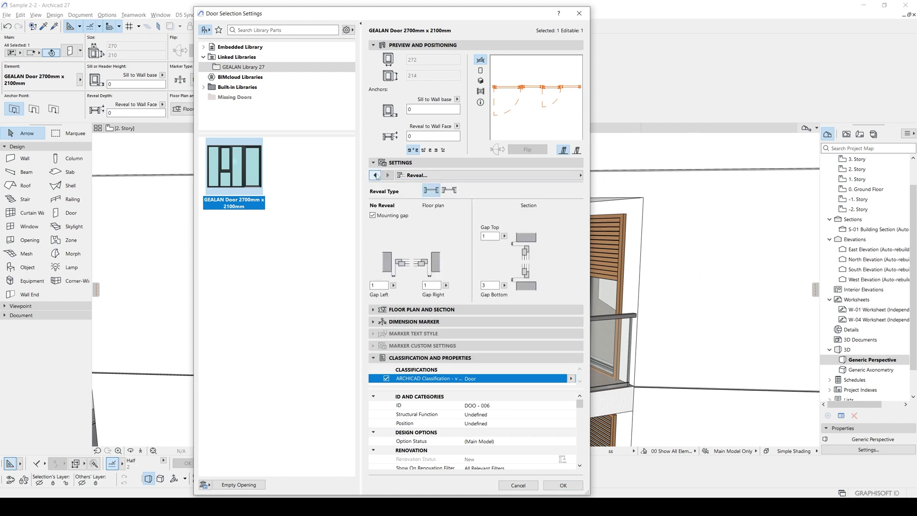
{"action": "left_click", "coordinate": [375, 175]}
{"action": "left_click", "coordinate": [387, 175]}
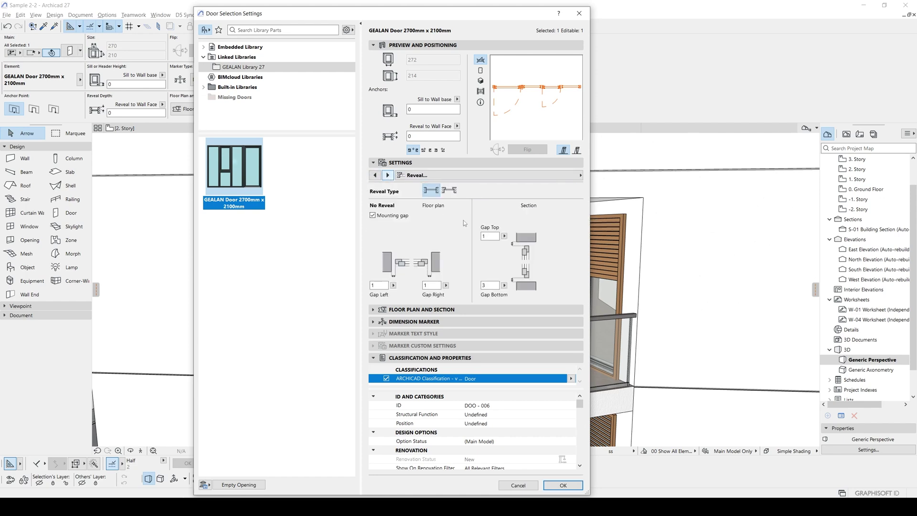
Step: Set the door's top mounting gap to 3 and apply the settings
{"action": "double_click", "coordinate": [490, 235]}
{"action": "type", "text": "2"}
{"action": "key", "text": "BackSpace"}
{"action": "type", "text": "3"}
{"action": "left_click", "coordinate": [573, 486]}
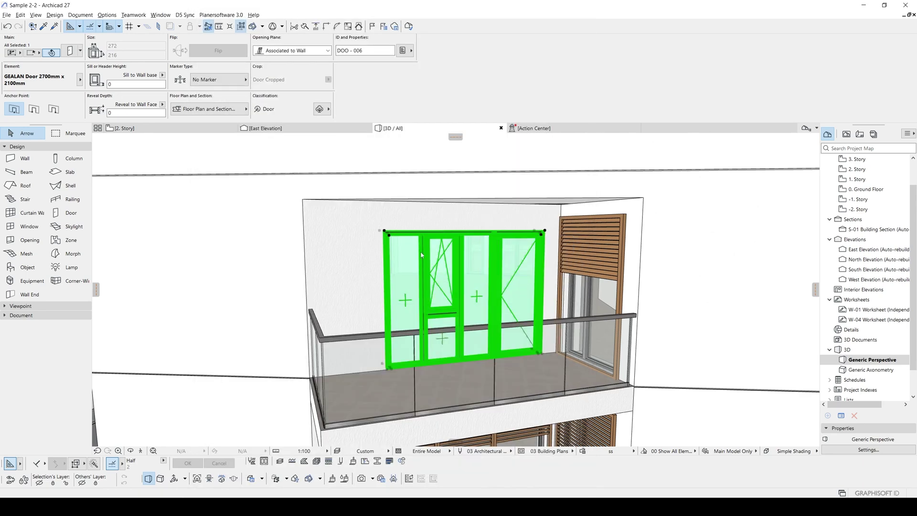
Step: Examine the placed GEALAN door and its top mounting gap above the balcony in the 3D model
{"action": "scroll", "coordinate": [385, 226], "scroll_direction": "up", "scroll_amount": 3}
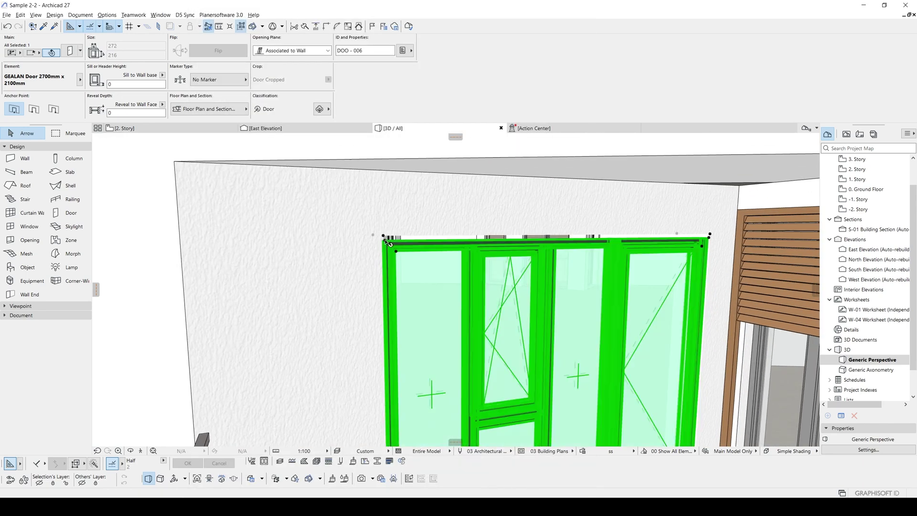
{"action": "scroll", "coordinate": [565, 277], "scroll_direction": "down", "scroll_amount": 5}
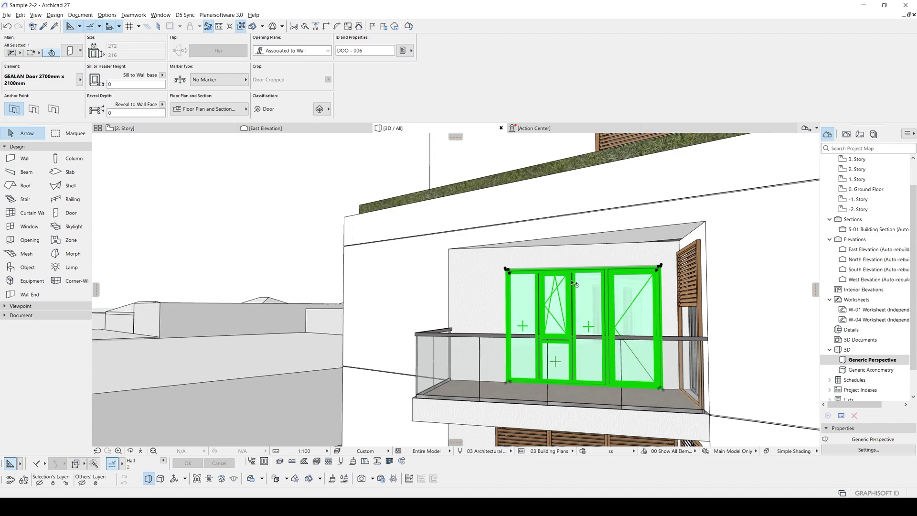
{"action": "scroll", "coordinate": [571, 279], "scroll_direction": "up", "scroll_amount": 5}
{"action": "scroll", "coordinate": [486, 306], "scroll_direction": "down", "scroll_amount": 5}
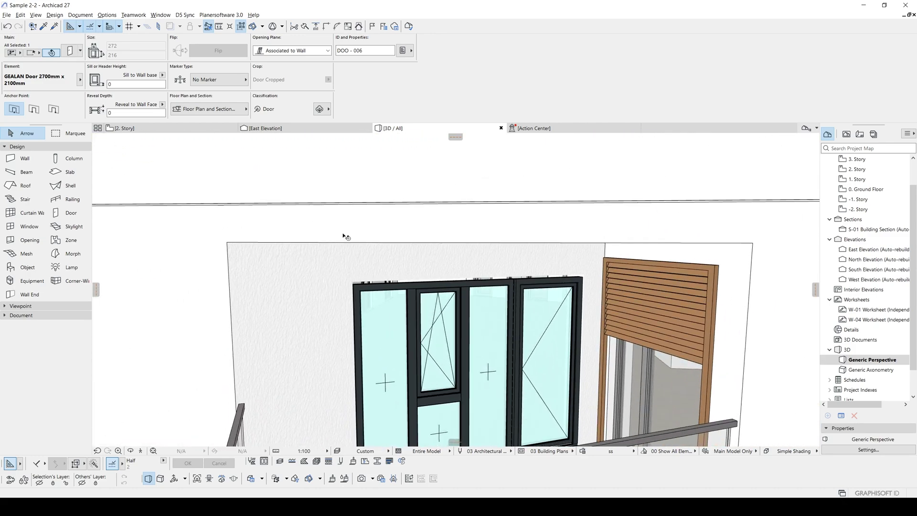
{"action": "scroll", "coordinate": [429, 308], "scroll_direction": "down", "scroll_amount": 2}
{"action": "scroll", "coordinate": [428, 307], "scroll_direction": "down", "scroll_amount": 3}
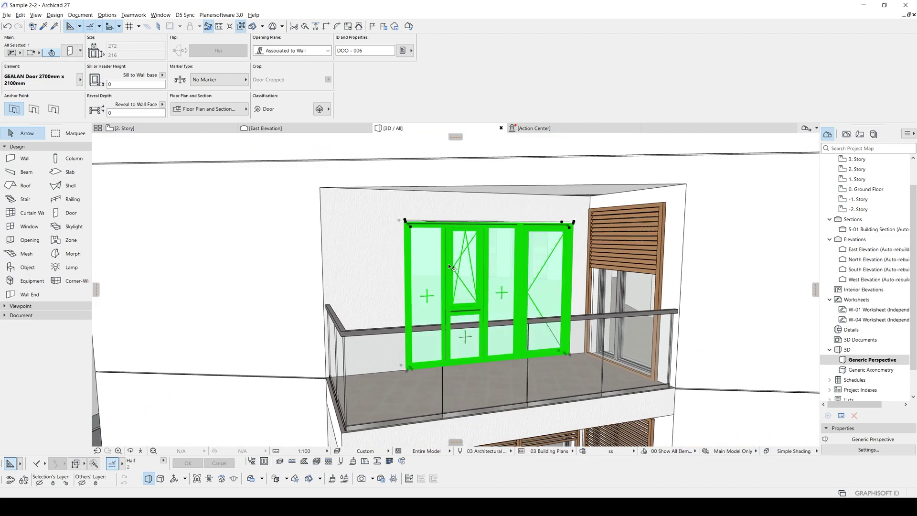
{"action": "scroll", "coordinate": [448, 263], "scroll_direction": "down", "scroll_amount": 4}
{"action": "scroll", "coordinate": [416, 296], "scroll_direction": "down", "scroll_amount": 4}
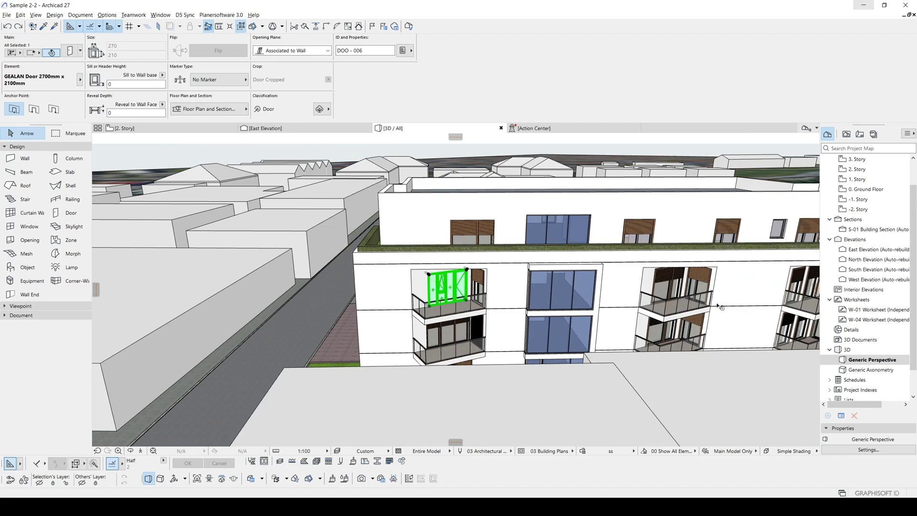
Step: Select the three double windows stacked above each other nearest the corner of the entrance facade in the 3D model
{"action": "scroll", "coordinate": [314, 288], "scroll_direction": "down", "scroll_amount": 3}
{"action": "middle_click_drag", "start_coordinate": [313, 287], "coordinate": [358, 275], "text": "shift"}
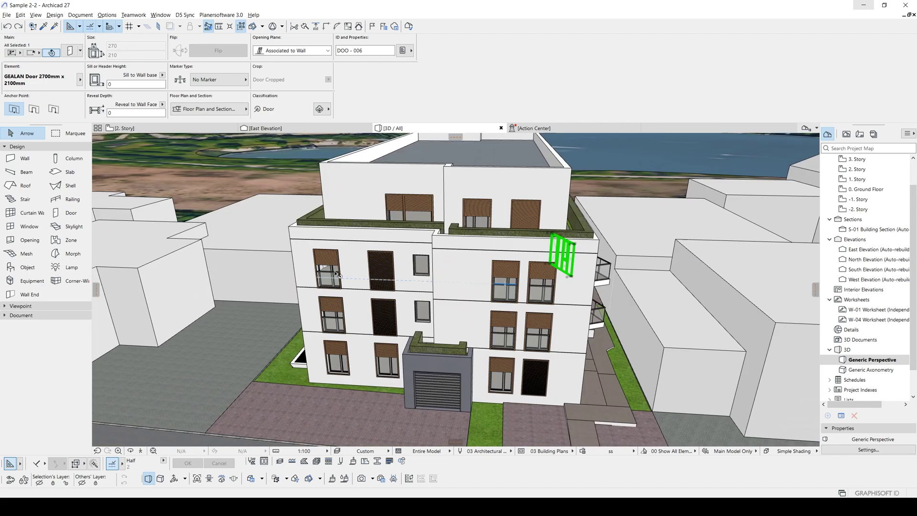
{"action": "scroll", "coordinate": [325, 276], "scroll_direction": "up", "scroll_amount": 4}
{"action": "scroll", "coordinate": [325, 277], "scroll_direction": "up", "scroll_amount": 5}
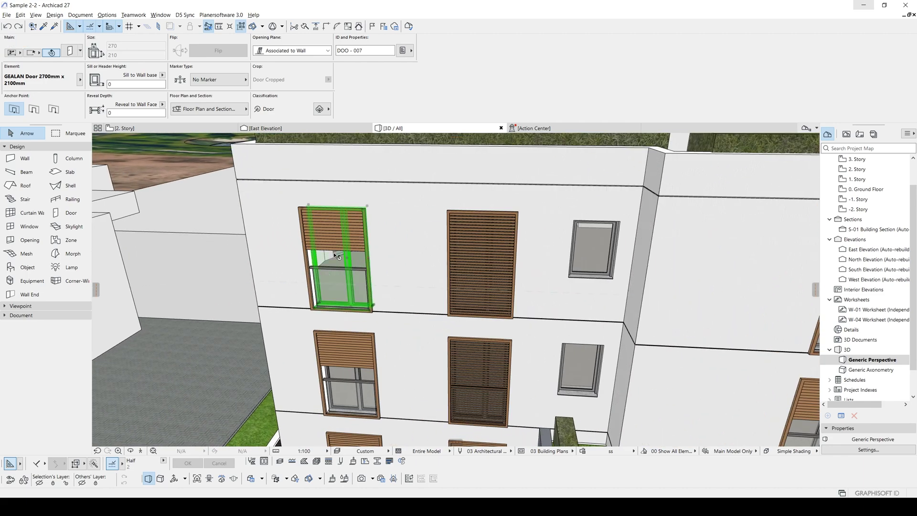
{"action": "left_click", "coordinate": [333, 252]}
{"action": "scroll", "coordinate": [366, 425], "scroll_direction": "down", "scroll_amount": 3}
{"action": "scroll", "coordinate": [274, 382], "scroll_direction": "up", "scroll_amount": 4}
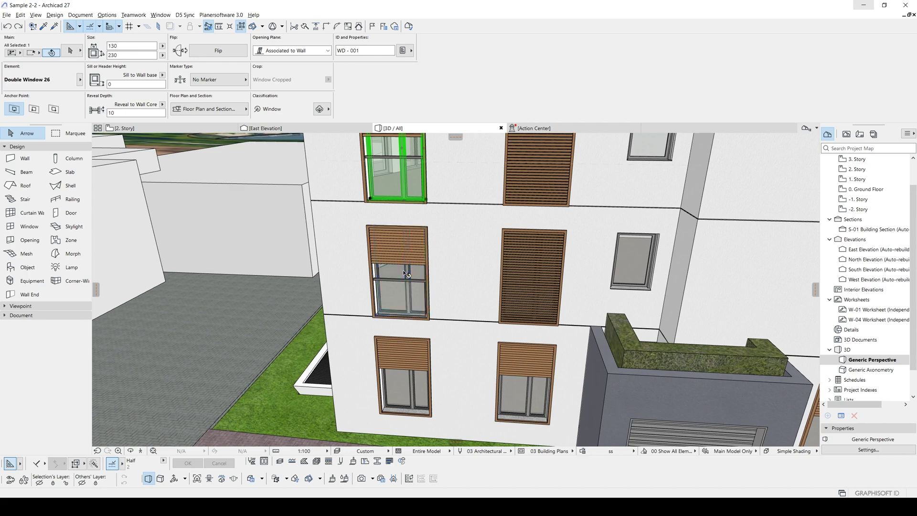
{"action": "left_click", "coordinate": [401, 286], "text": "shift"}
{"action": "left_click", "coordinate": [400, 403], "text": "shift"}
{"action": "middle_click_drag", "start_coordinate": [452, 373], "coordinate": [451, 406], "text": "shift"}
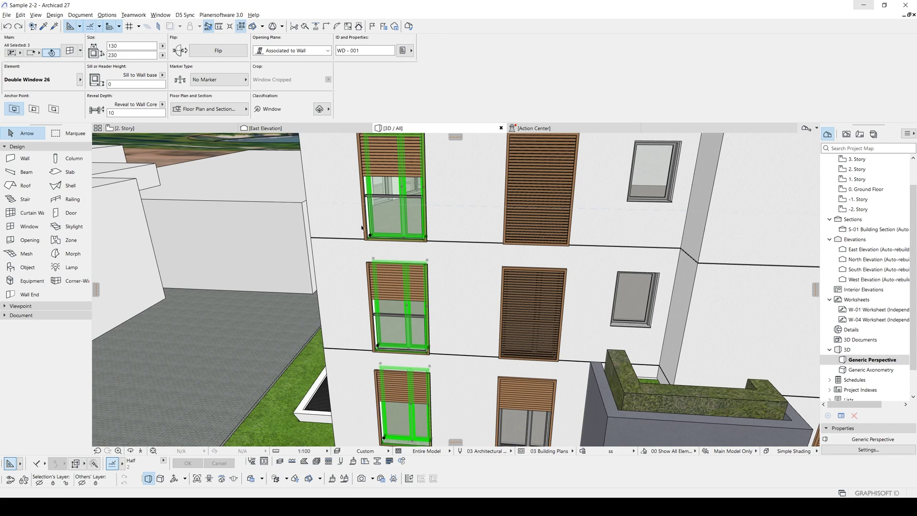
{"action": "middle_click_drag", "start_coordinate": [395, 220], "coordinate": [356, 226], "text": "shift"}
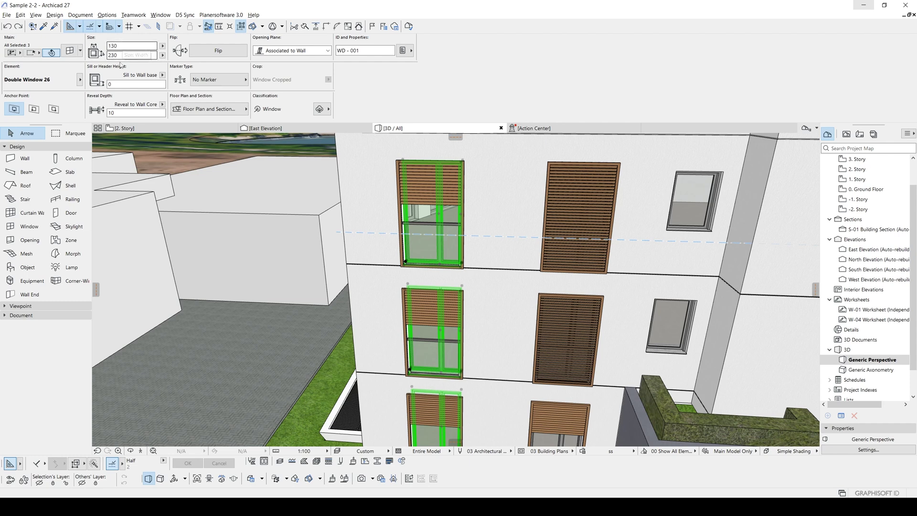
Step: Start changing the selected windows with Planersoftware 3.0, using the element type Window and the variant Tilt and turn window with spandrel
{"action": "left_click", "coordinate": [209, 16]}
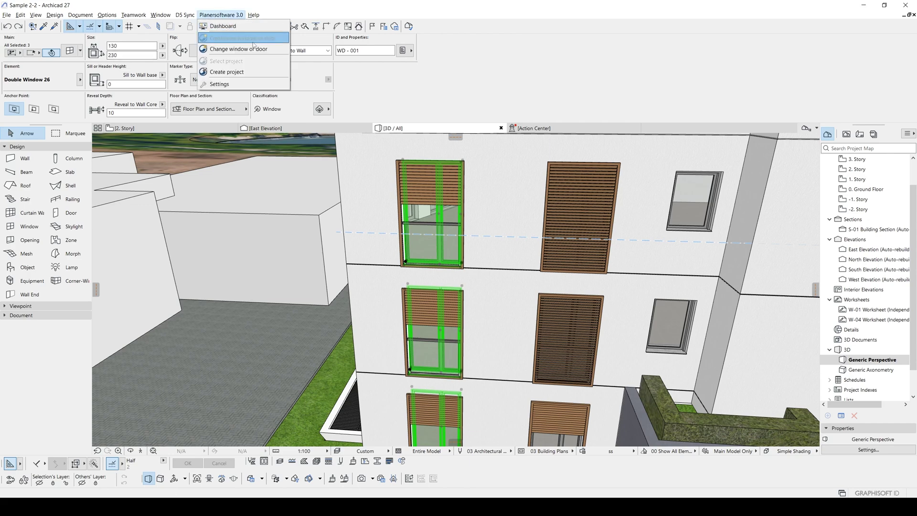
{"action": "left_click", "coordinate": [226, 52]}
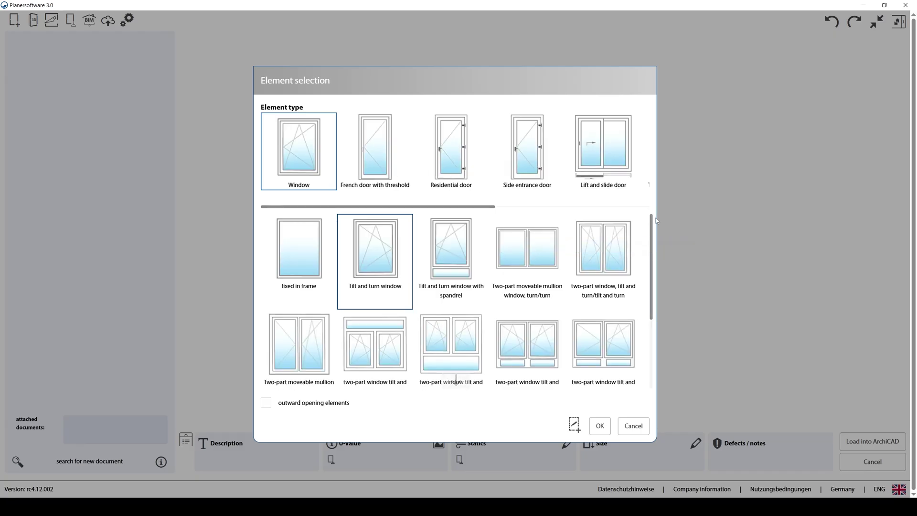
{"action": "left_click_drag", "start_coordinate": [652, 222], "coordinate": [652, 225]}
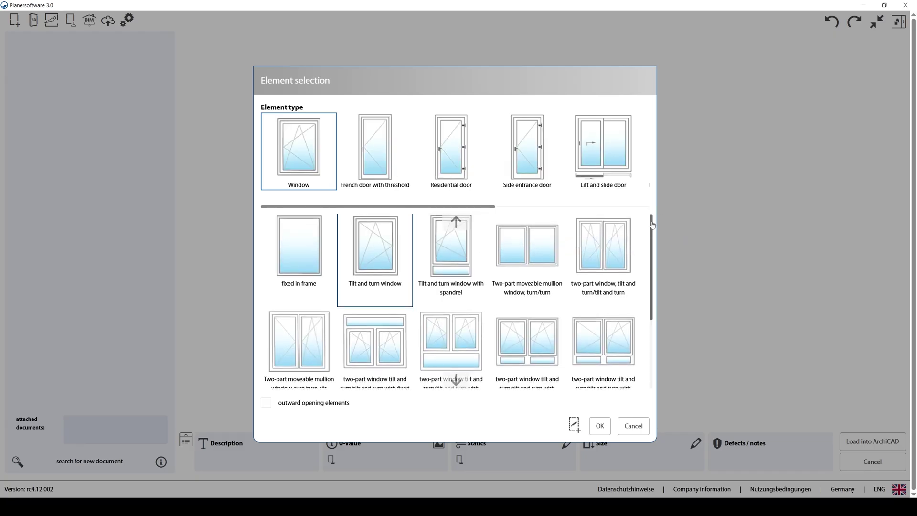
{"action": "scroll", "coordinate": [454, 380], "scroll_direction": "down", "scroll_amount": 2}
{"action": "scroll", "coordinate": [457, 253], "scroll_direction": "up", "scroll_amount": 3}
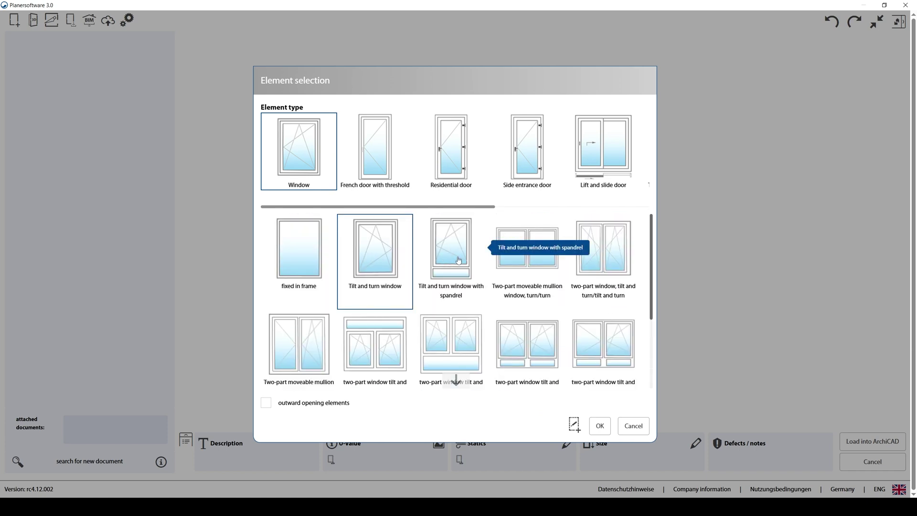
{"action": "left_click", "coordinate": [458, 259]}
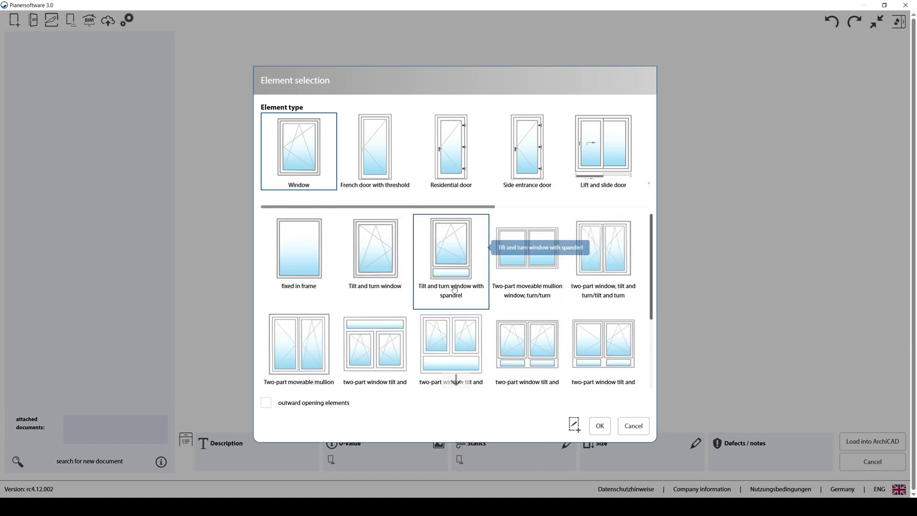
{"action": "left_click", "coordinate": [598, 426]}
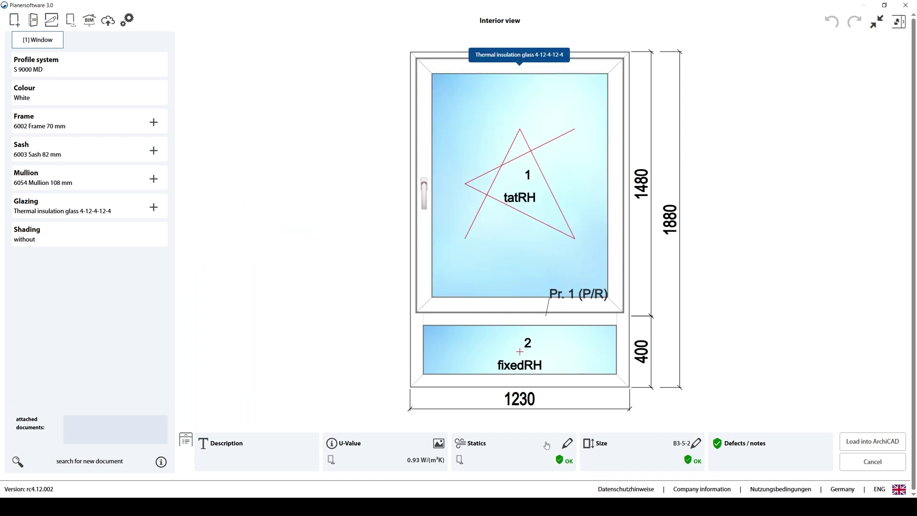
Step: Set the window's overall height to 2300 mm and its width to 1300 mm, scaling dependent dimensions automatically
{"action": "left_click", "coordinate": [672, 217]}
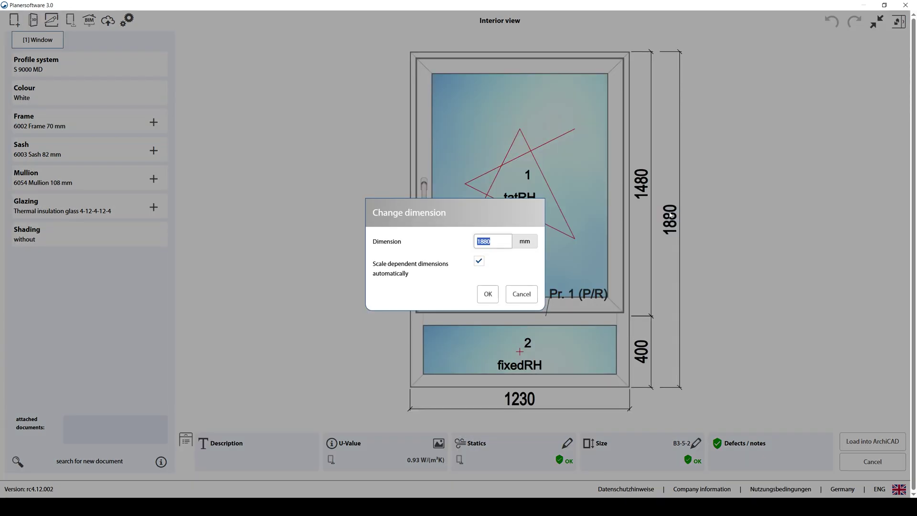
{"action": "type", "text": "2300"}
{"action": "left_click", "coordinate": [488, 294]}
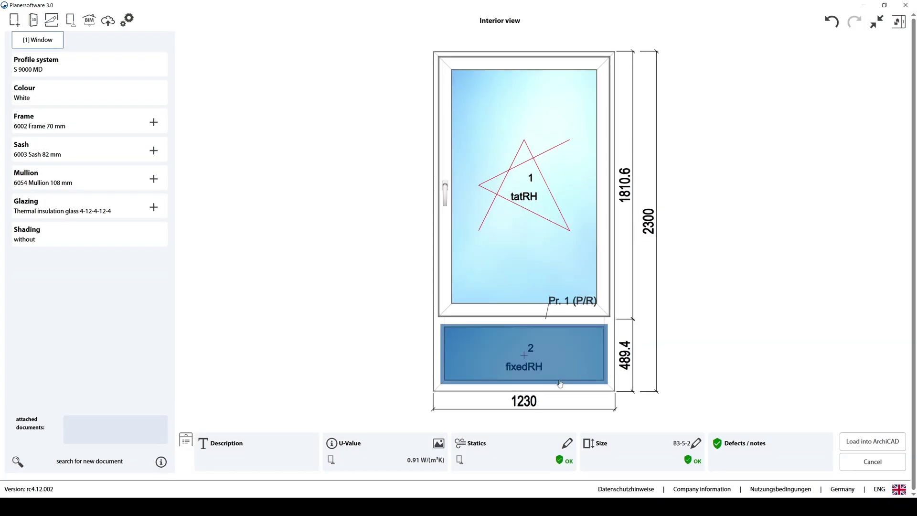
{"action": "left_click", "coordinate": [521, 401]}
{"action": "type", "text": "1"}
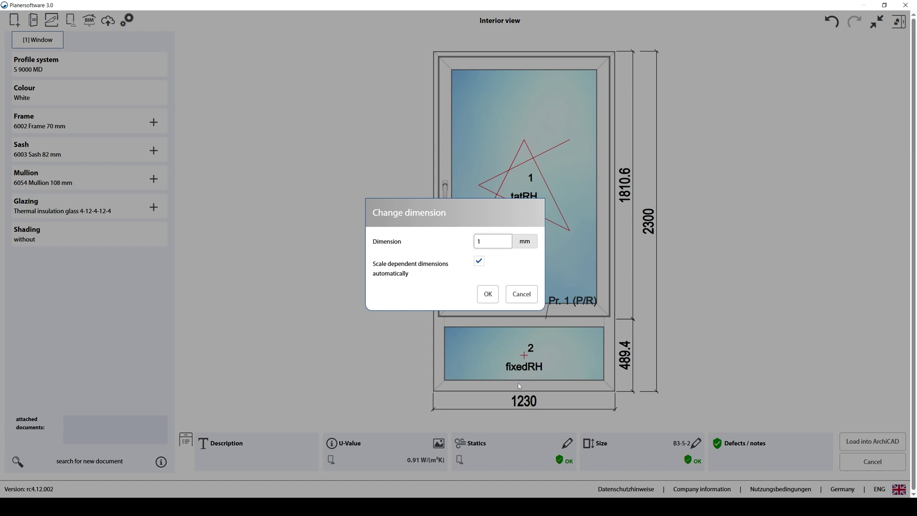
{"action": "type", "text": "300"}
{"action": "left_click", "coordinate": [487, 294]}
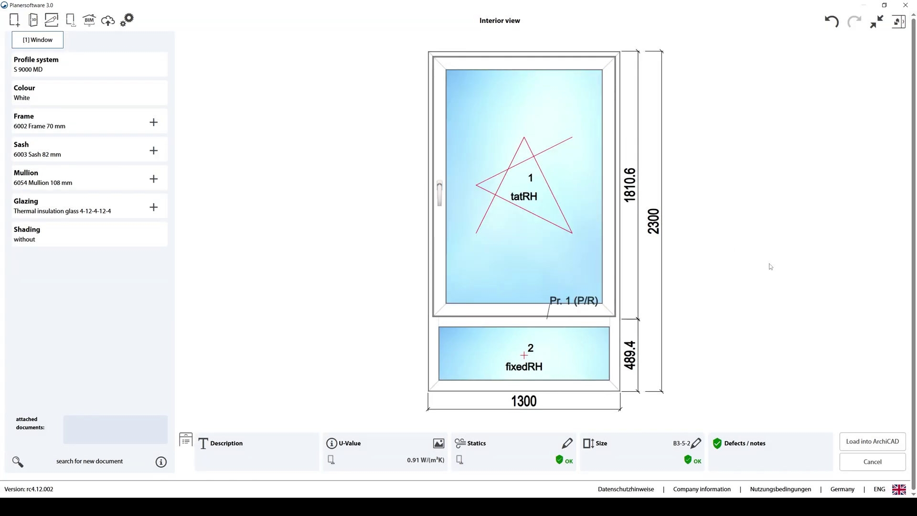
Step: Set the height of the lower fixed panel to 600 mm
{"action": "left_click", "coordinate": [631, 360]}
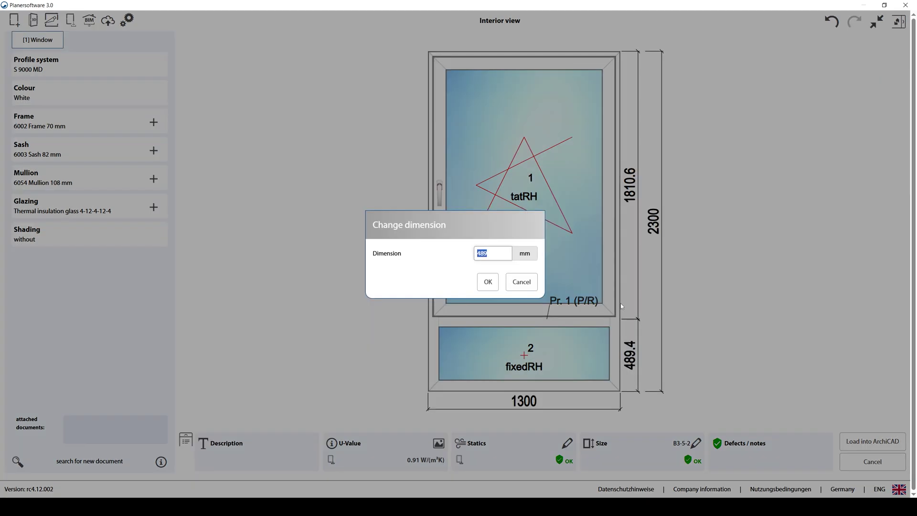
{"action": "type", "text": "600"}
{"action": "left_click", "coordinate": [487, 281]}
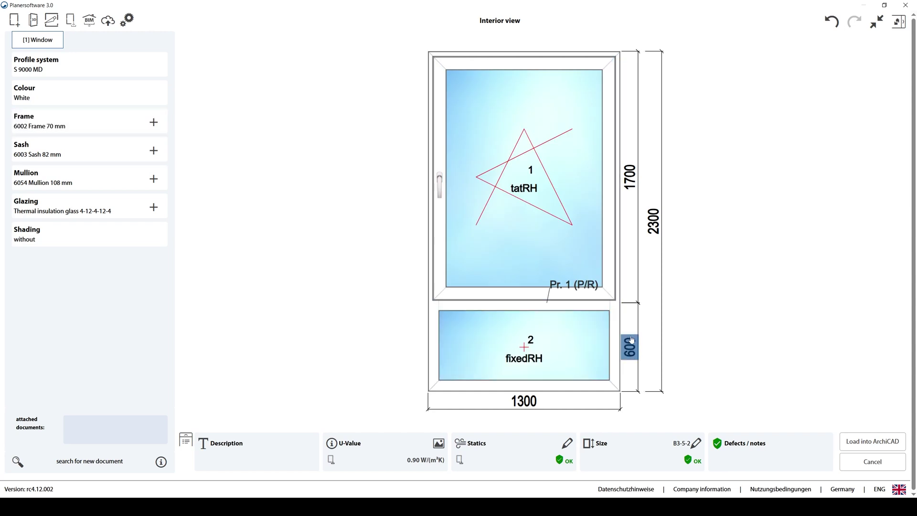
Step: Set the height of the lower fixed panel to 500 mm
{"action": "left_click", "coordinate": [630, 345]}
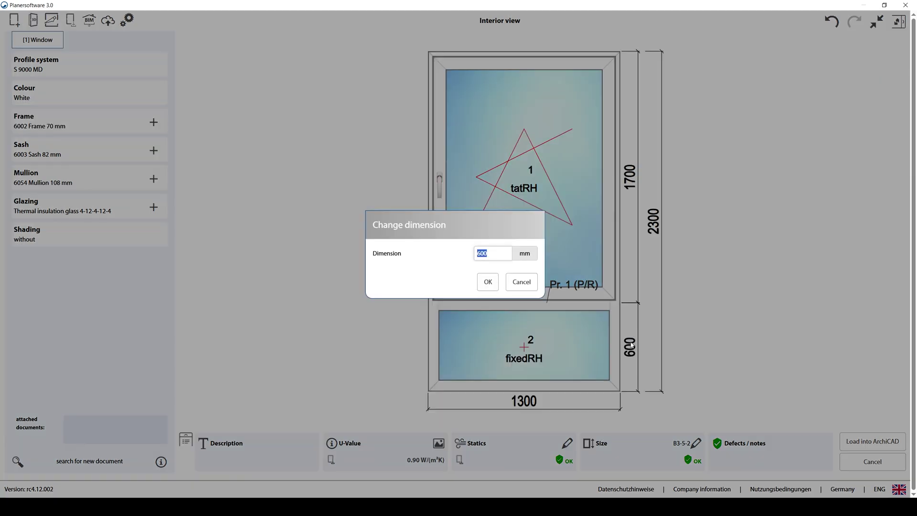
{"action": "type", "text": "5"}
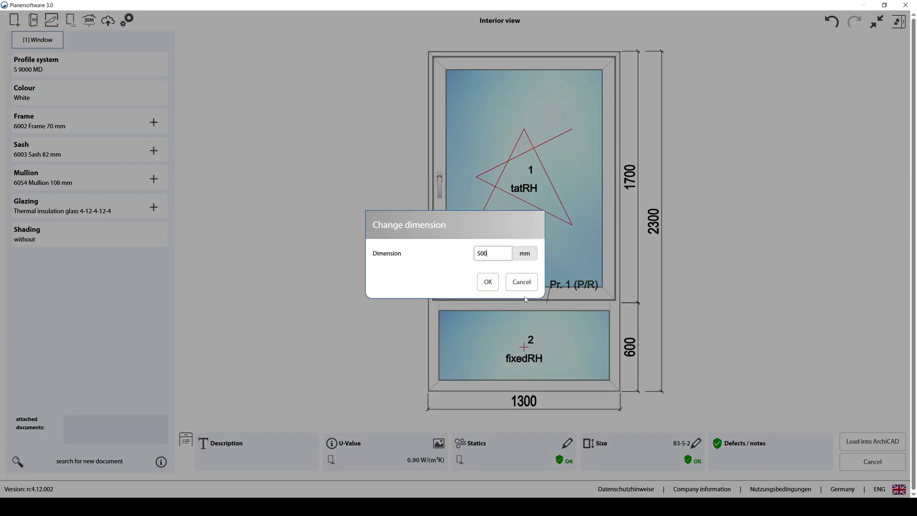
{"action": "left_click", "coordinate": [488, 282]}
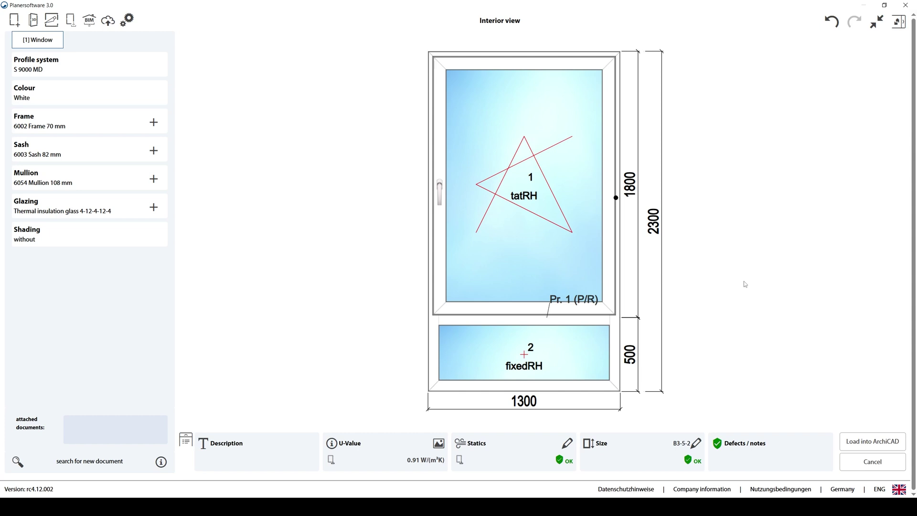
Step: Attach the 3208 Connecting profile, bottom 45 mm, to the lower frame member of the window
{"action": "left_click", "coordinate": [559, 390]}
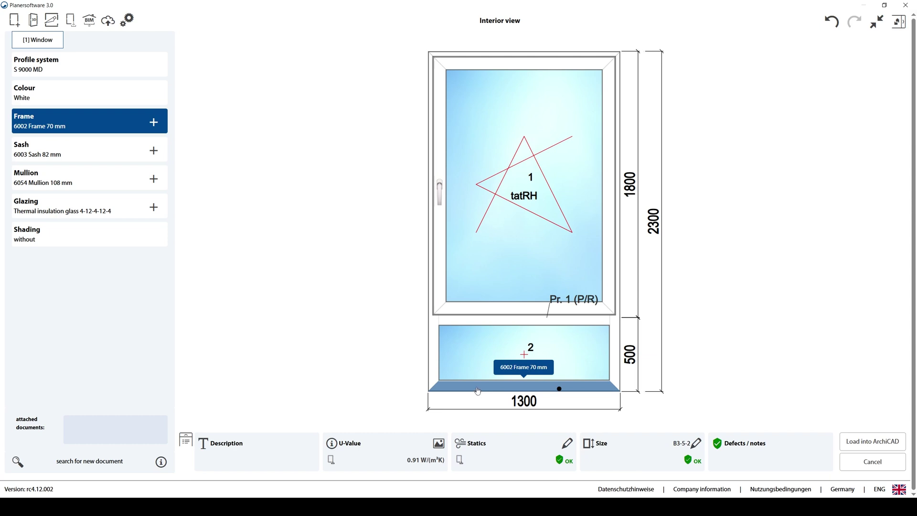
{"action": "left_click", "coordinate": [477, 390]}
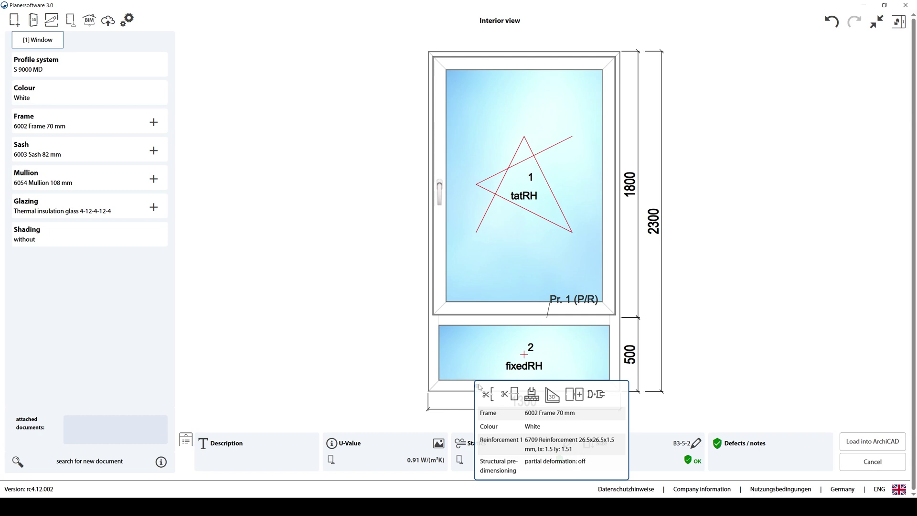
{"action": "left_click", "coordinate": [596, 395]}
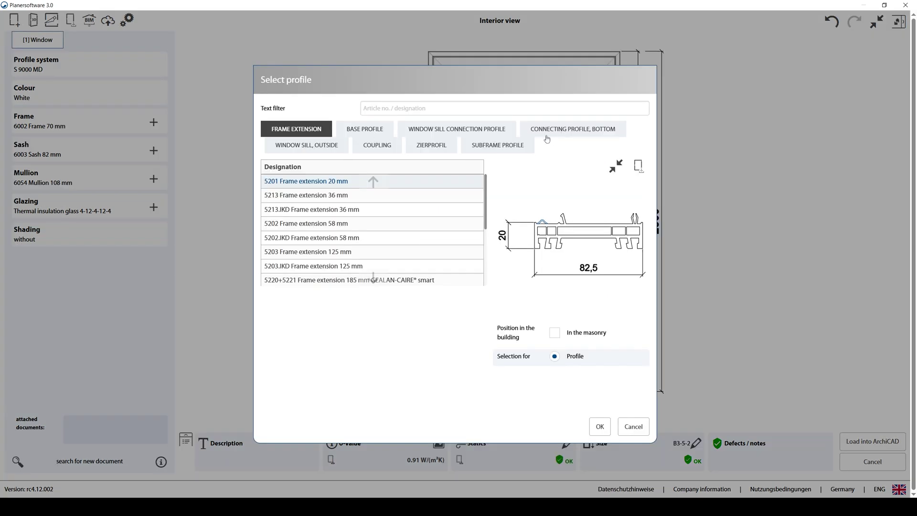
{"action": "left_click", "coordinate": [586, 132]}
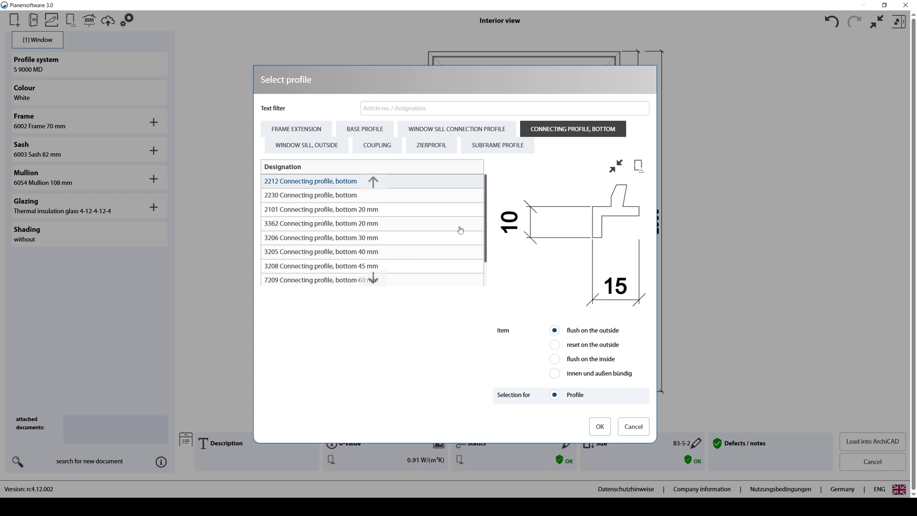
{"action": "scroll", "coordinate": [439, 241], "scroll_direction": "down", "scroll_amount": 1}
{"action": "scroll", "coordinate": [439, 241], "scroll_direction": "down", "scroll_amount": 2}
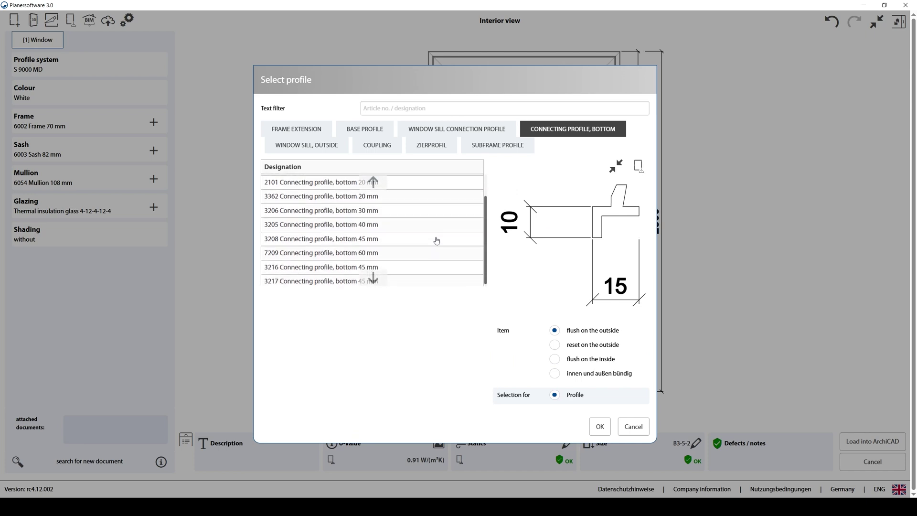
{"action": "left_click", "coordinate": [310, 239]}
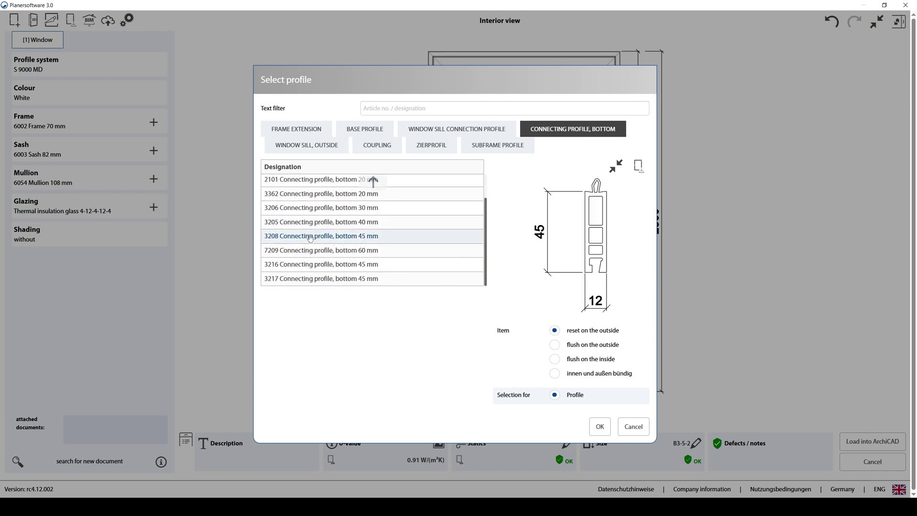
{"action": "left_click", "coordinate": [372, 227]}
{"action": "left_click", "coordinate": [351, 241]}
{"action": "left_click", "coordinate": [599, 427]}
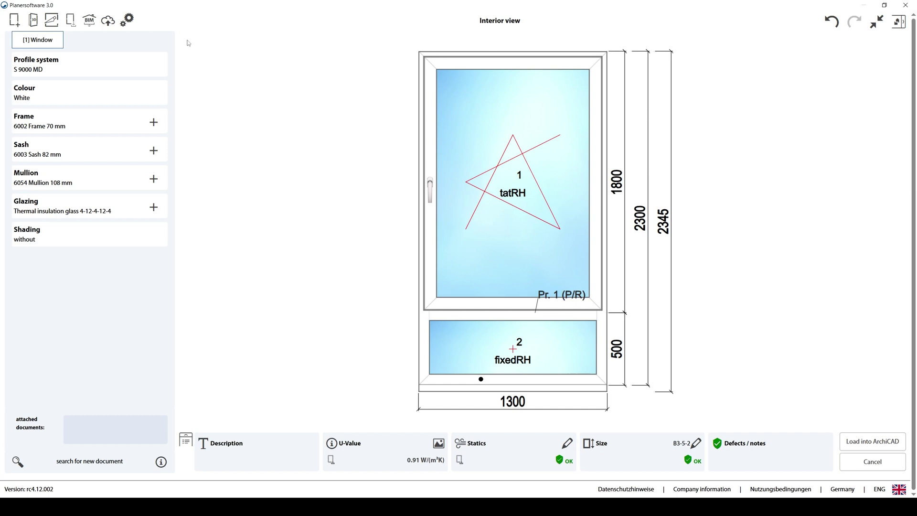
Step: Set the window's exterior colour to GEALAN-acrylcolor RAL 7016 Anthracite grey and its interior colour to Deko RAL 7012 - Smooth Basalt Grey
{"action": "left_click", "coordinate": [82, 94]}
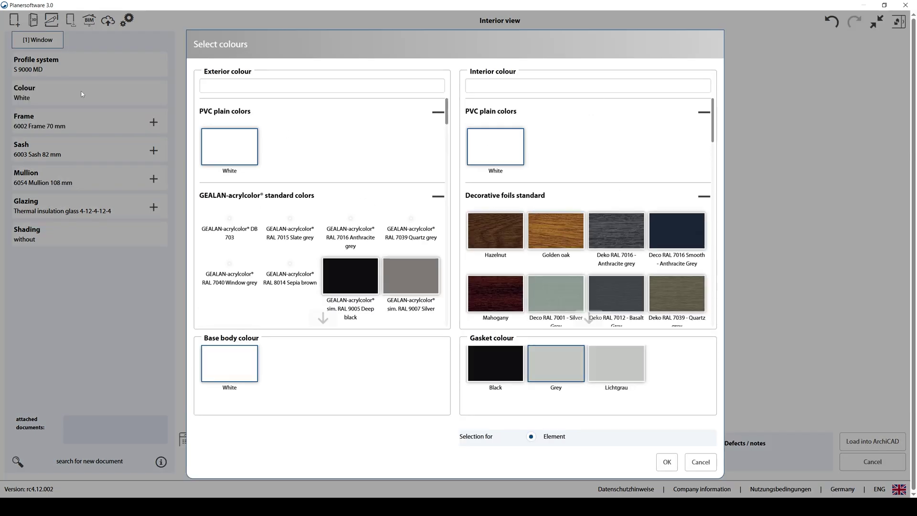
{"action": "left_click", "coordinate": [331, 231]}
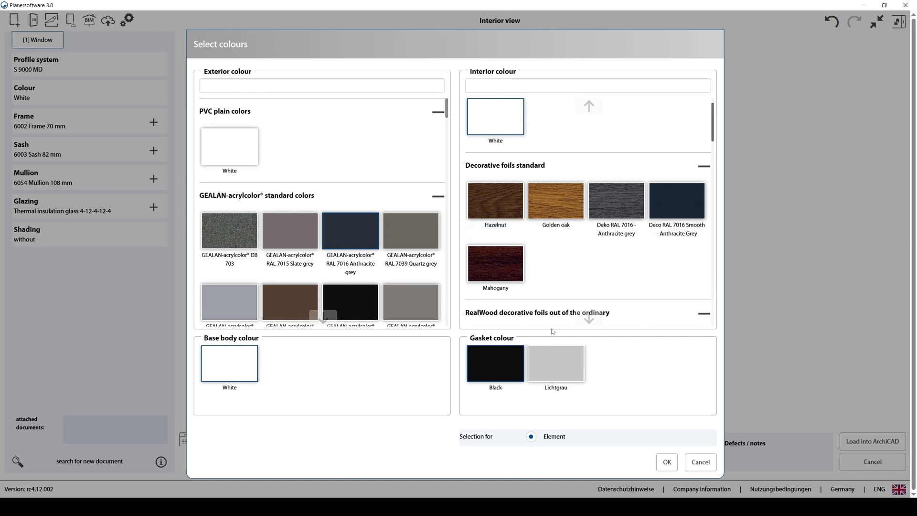
{"action": "left_click_drag", "start_coordinate": [710, 132], "coordinate": [688, 234]}
{"action": "scroll", "coordinate": [688, 234], "scroll_direction": "down", "scroll_amount": 5}
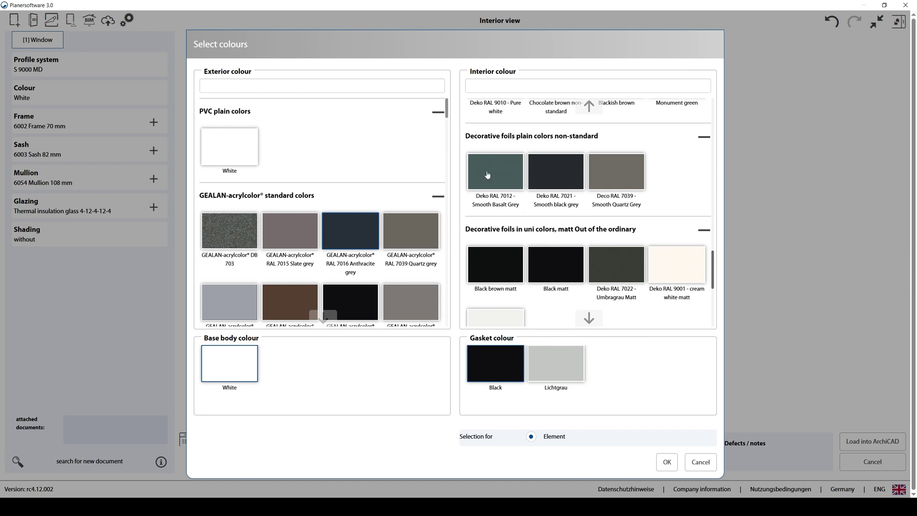
{"action": "left_click", "coordinate": [487, 174]}
{"action": "left_click", "coordinate": [666, 462]}
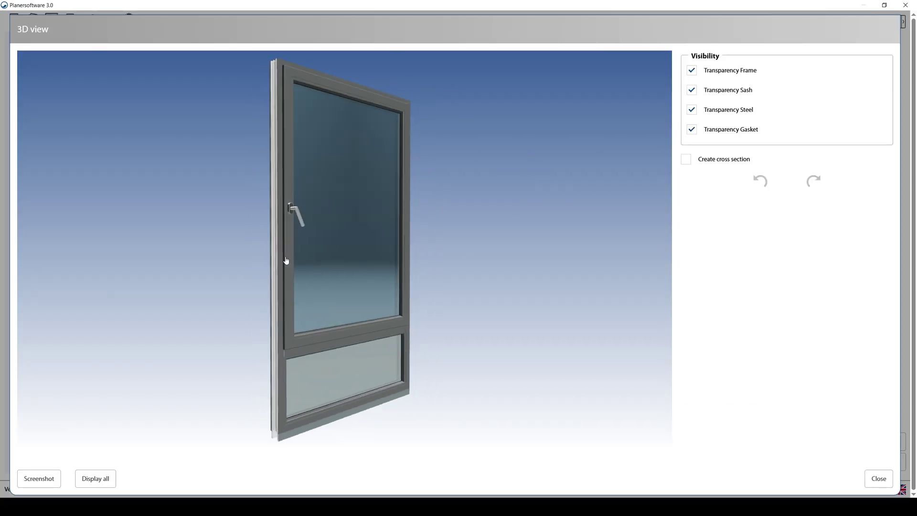
Step: Open the sash in the 3D view and orbit the window to inspect the interior and exterior colours
{"action": "left_click", "coordinate": [286, 261]}
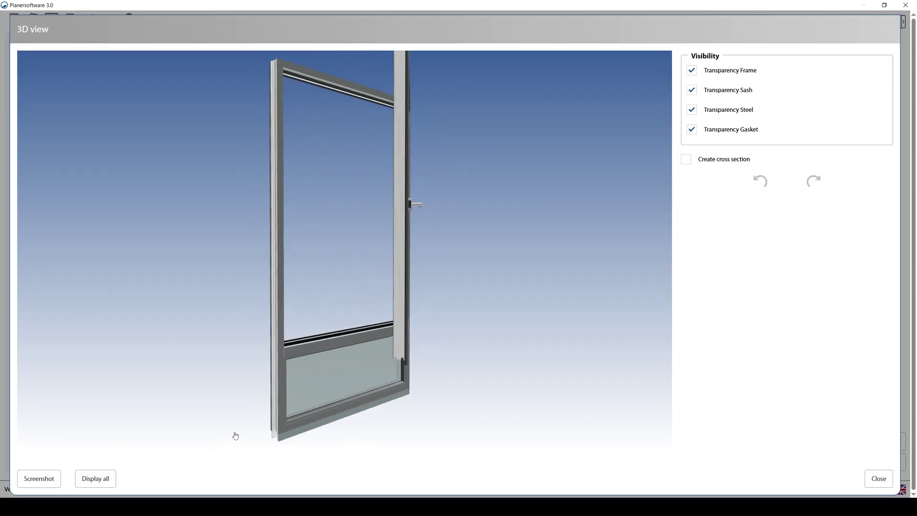
{"action": "left_click_drag", "start_coordinate": [235, 436], "coordinate": [606, 484]}
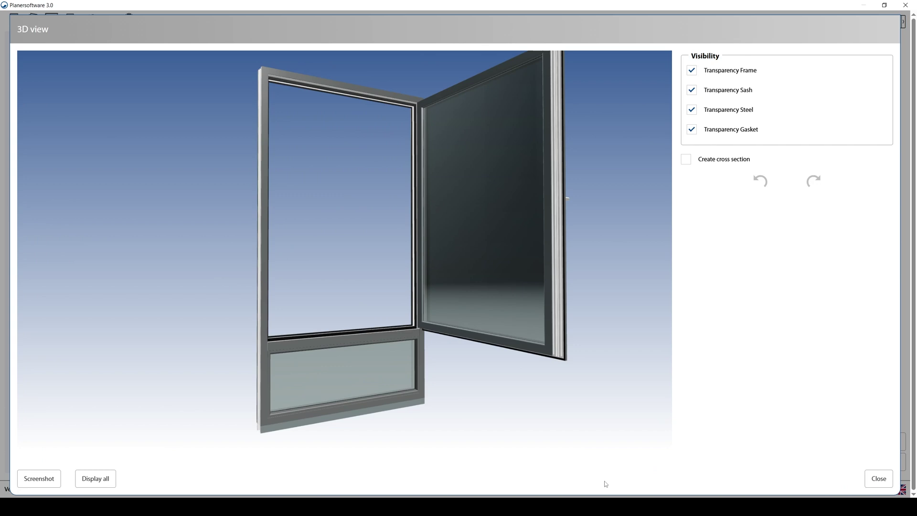
{"action": "left_click", "coordinate": [870, 485]}
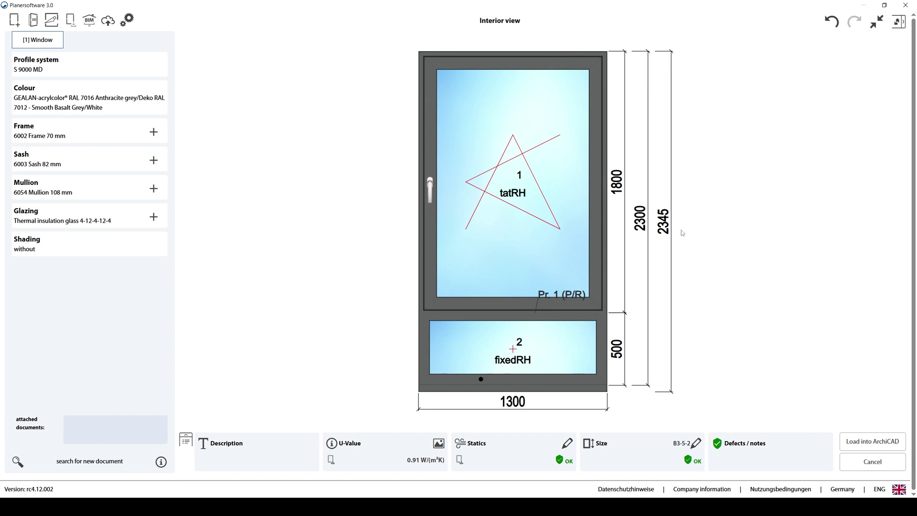
Step: Divide the upper sash's glazing with 3196 Adhesive sash bar 23 mm using the predefined muntin pattern Type 3
{"action": "left_click", "coordinate": [500, 269]}
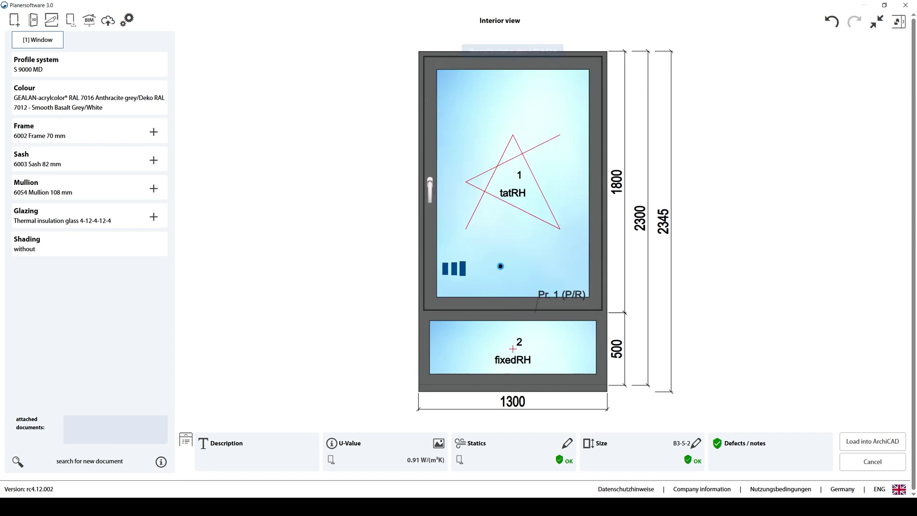
{"action": "left_click", "coordinate": [476, 259]}
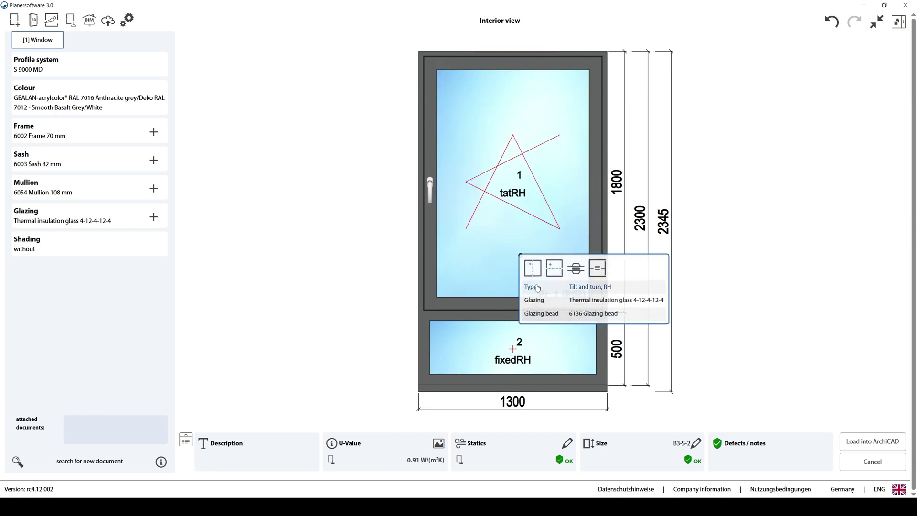
{"action": "left_click", "coordinate": [575, 269]}
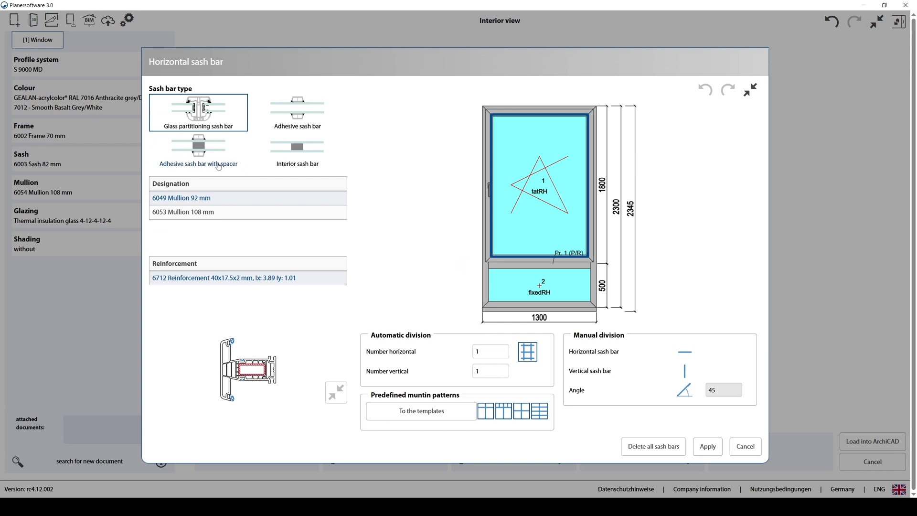
{"action": "left_click", "coordinate": [299, 112]}
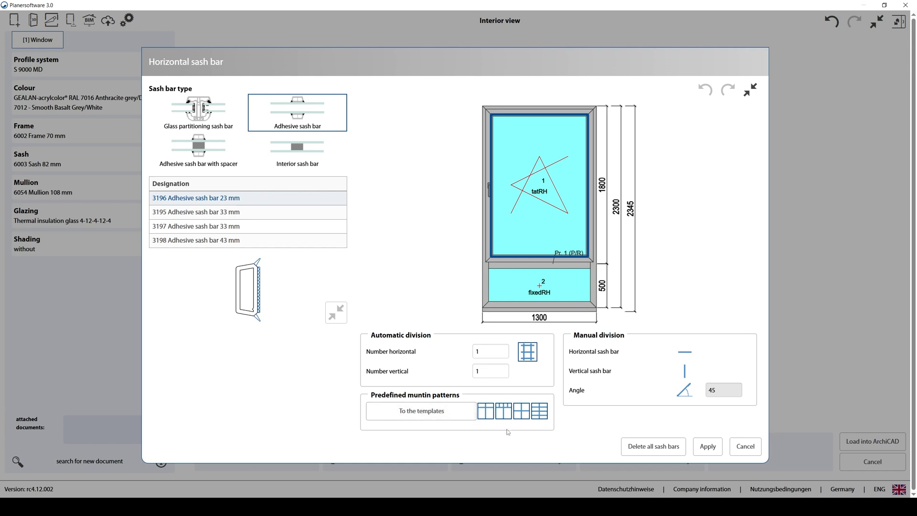
{"action": "left_click", "coordinate": [482, 409]}
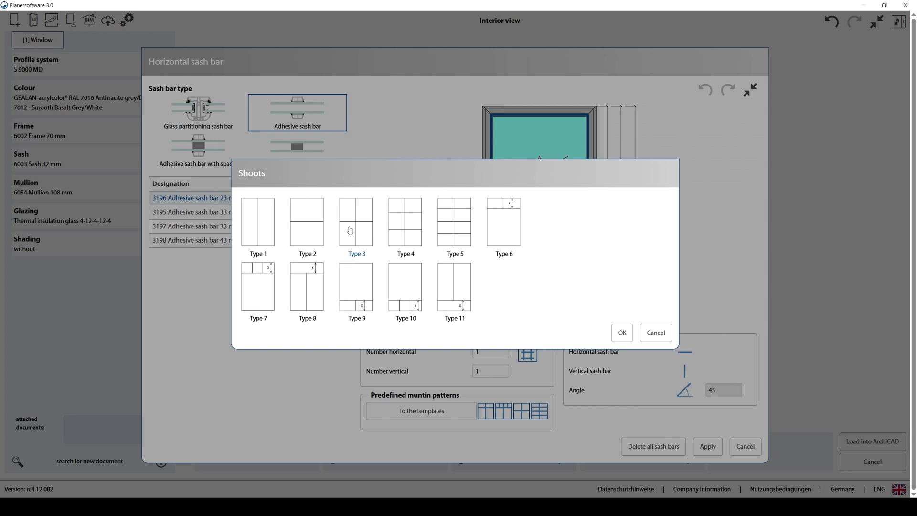
{"action": "left_click", "coordinate": [350, 230]}
{"action": "left_click", "coordinate": [622, 332]}
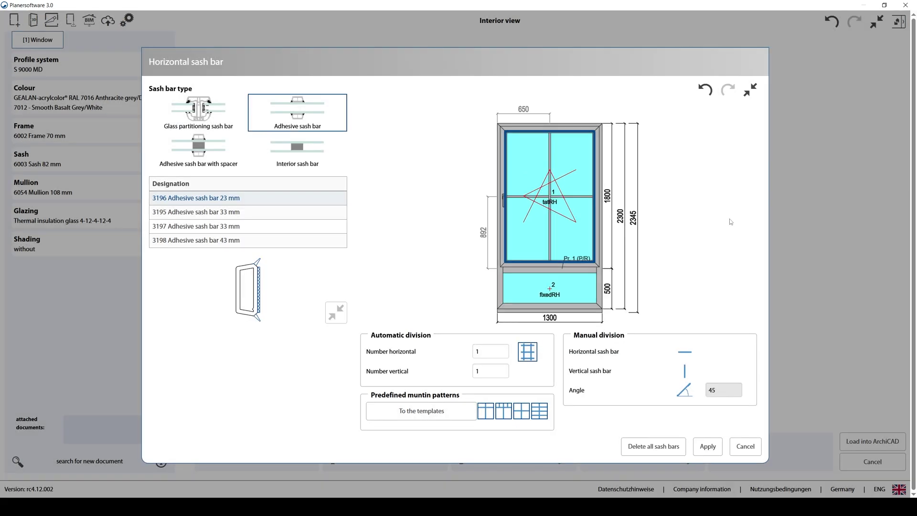
{"action": "left_click", "coordinate": [708, 447]}
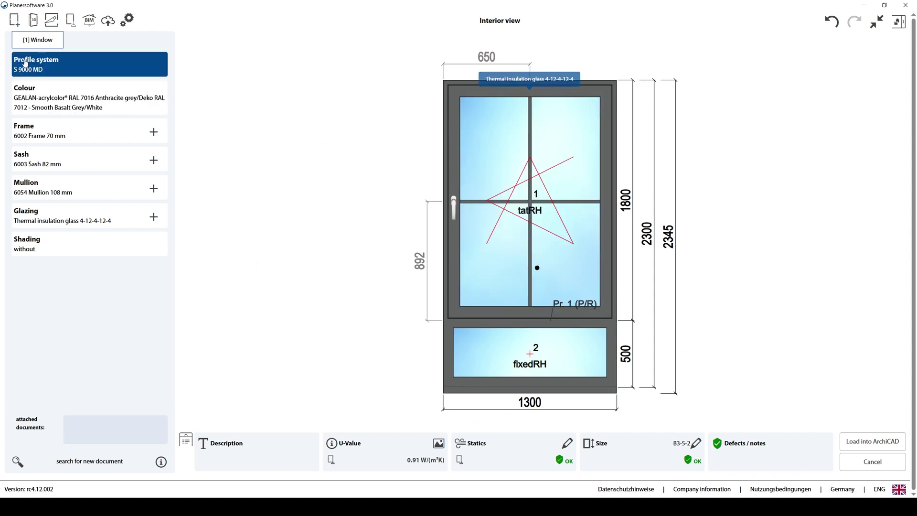
Step: Check the window with its sash bars in the 3D view, swinging the sash open
{"action": "left_click", "coordinate": [36, 21]}
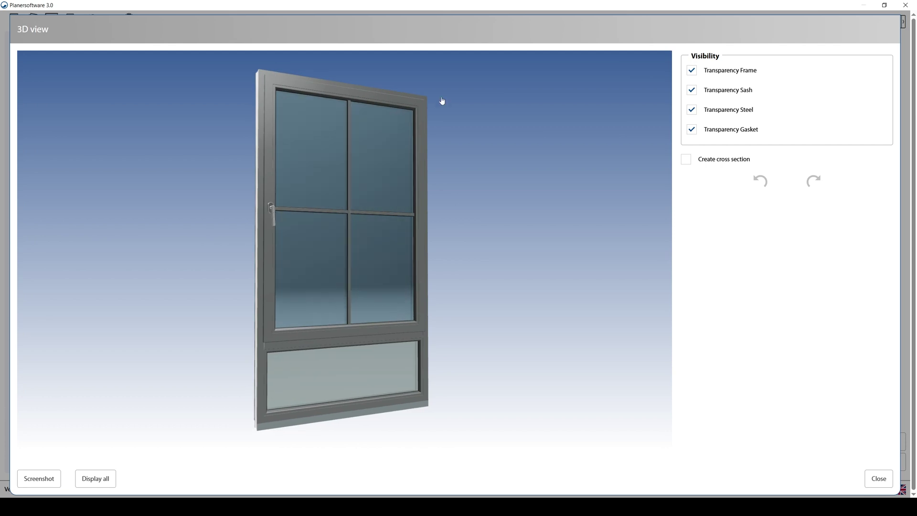
{"action": "left_click", "coordinate": [380, 212]}
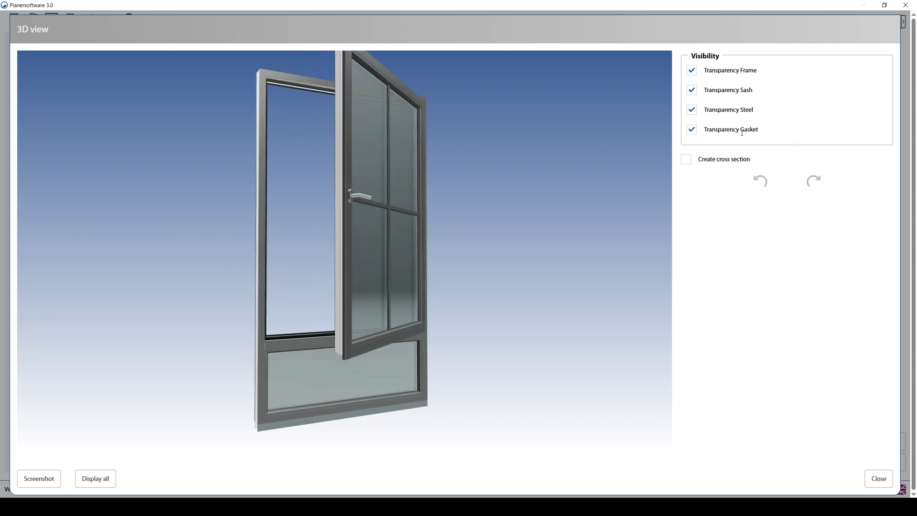
{"action": "left_click", "coordinate": [878, 478]}
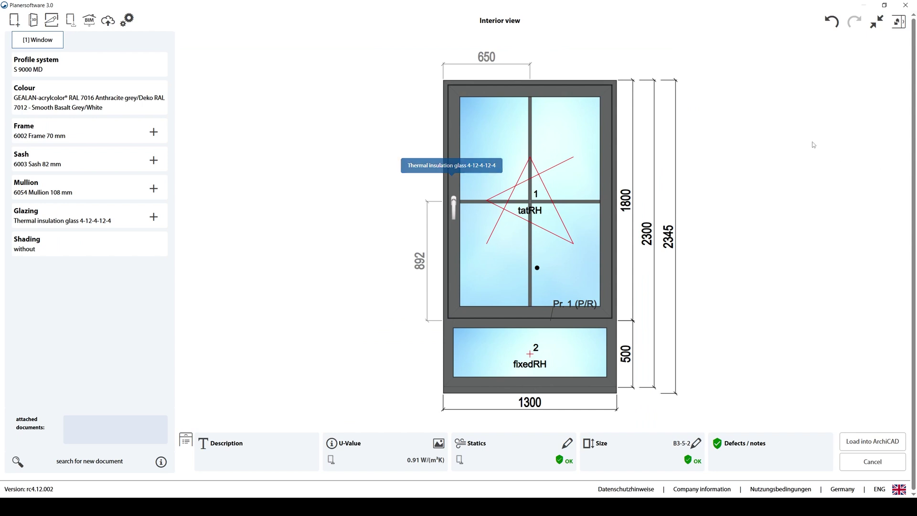
Step: Load the configured element into the Archicad model as a window for the three selected façade openings, and clear the selection
{"action": "left_click", "coordinate": [858, 446]}
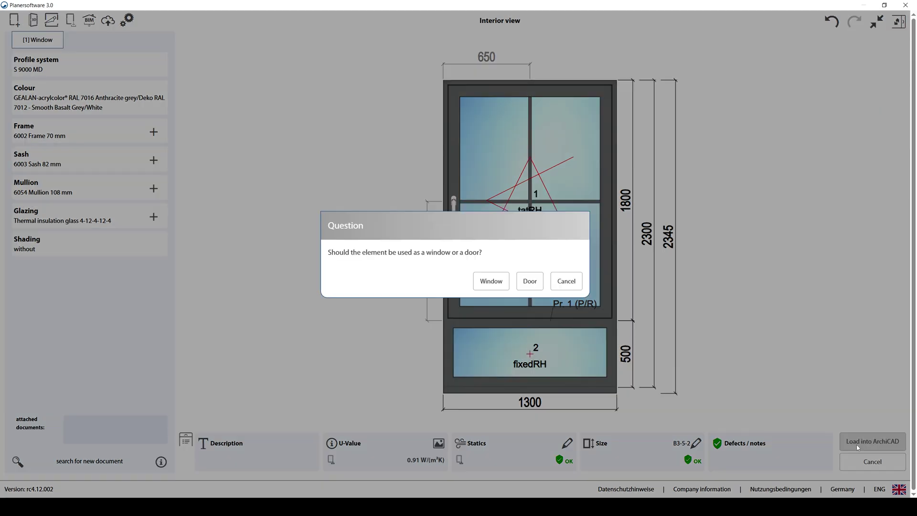
{"action": "left_click", "coordinate": [489, 285]}
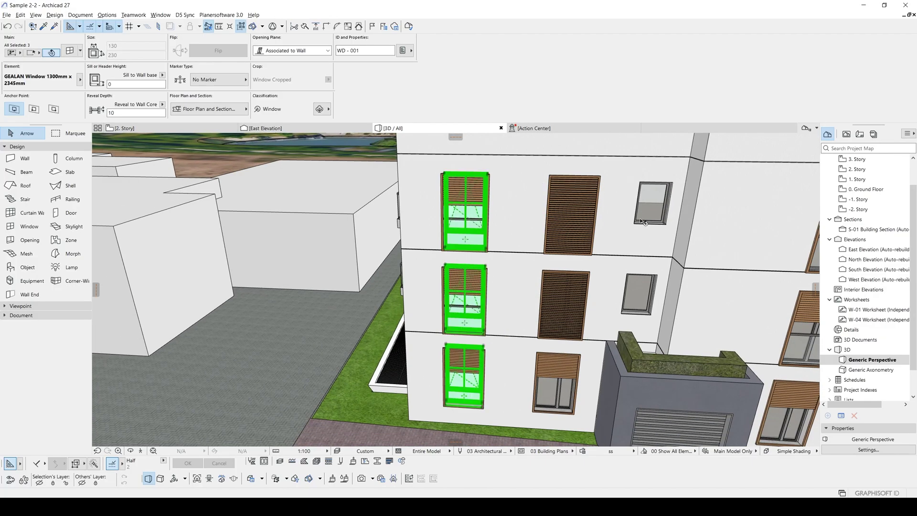
{"action": "middle_click_drag", "start_coordinate": [642, 221], "coordinate": [556, 220], "text": "shift"}
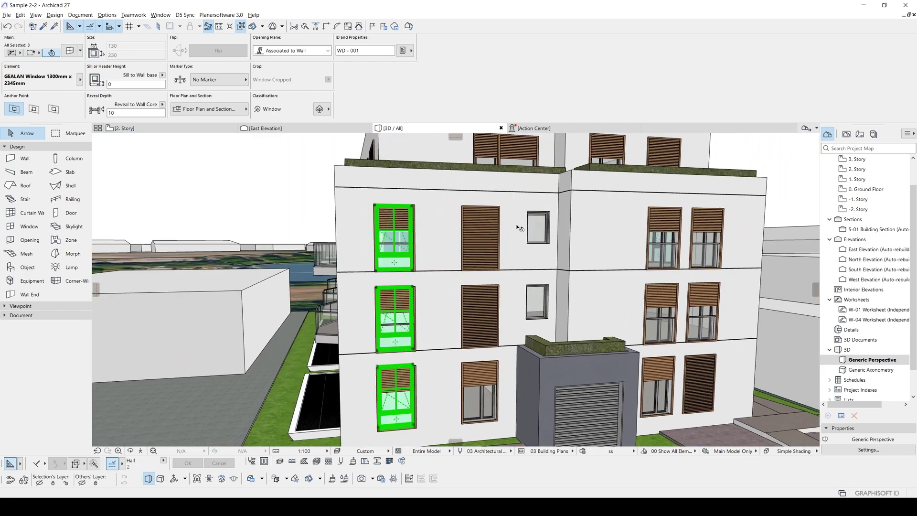
{"action": "right_click", "coordinate": [524, 146]}
{"action": "left_click", "coordinate": [253, 194]}
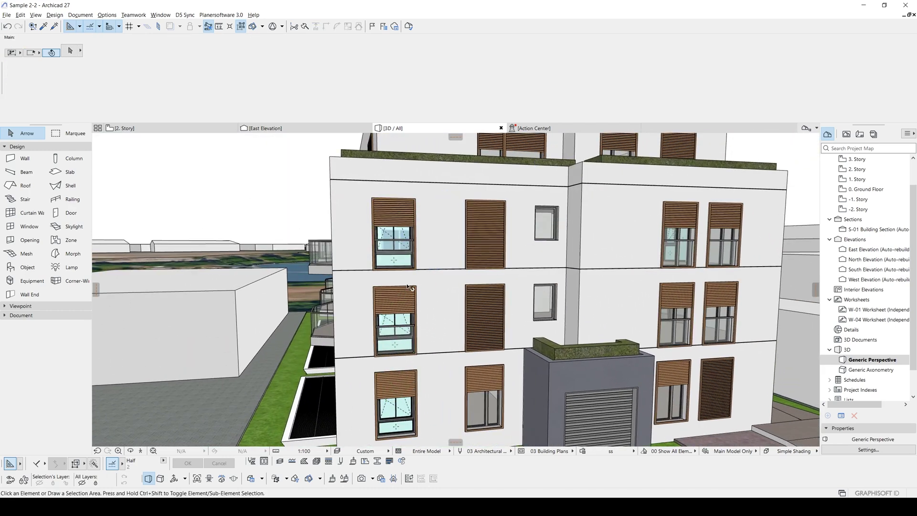
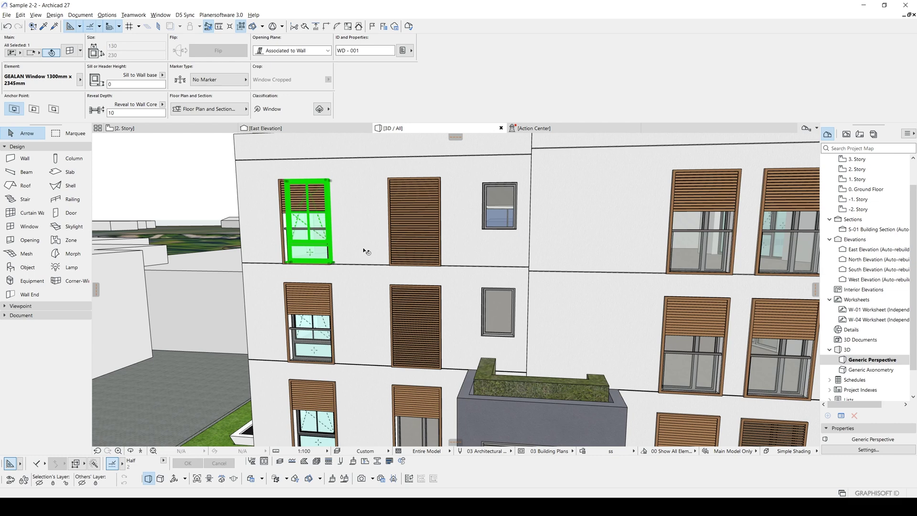
Step: Show the selected upper GEALAN window on the floor plan and examine its frame profile detail at the wall junction
{"action": "right_click", "coordinate": [161, 165]}
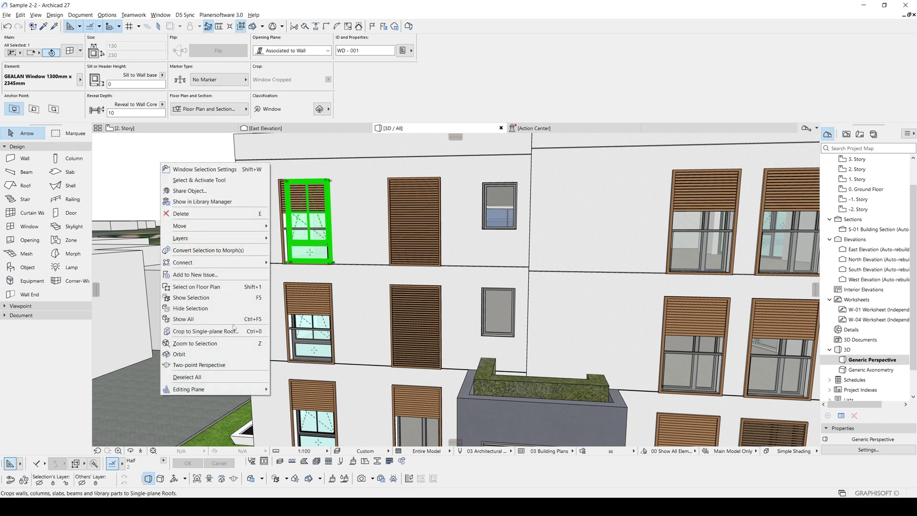
{"action": "left_click", "coordinate": [192, 287]}
{"action": "left_click", "coordinate": [525, 311]}
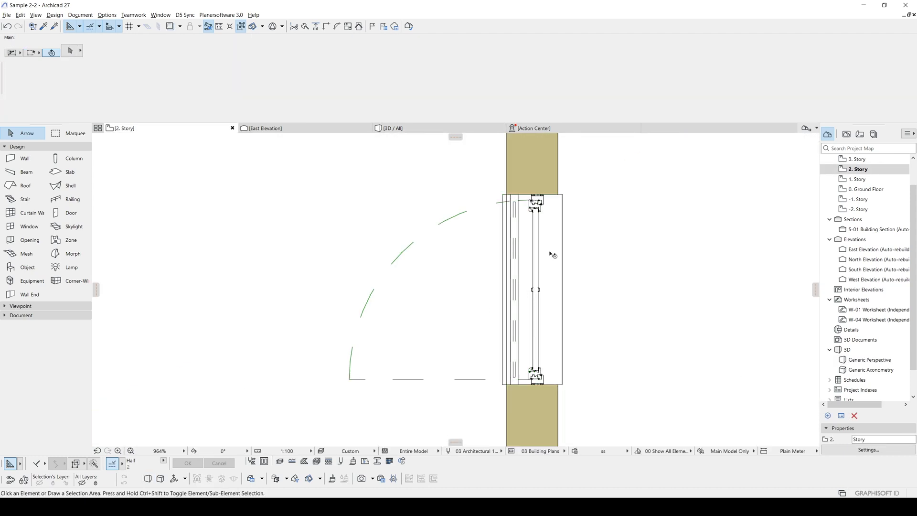
{"action": "scroll", "coordinate": [540, 212], "scroll_direction": "up", "scroll_amount": 5}
{"action": "middle_click_drag", "start_coordinate": [540, 213], "coordinate": [506, 291]}
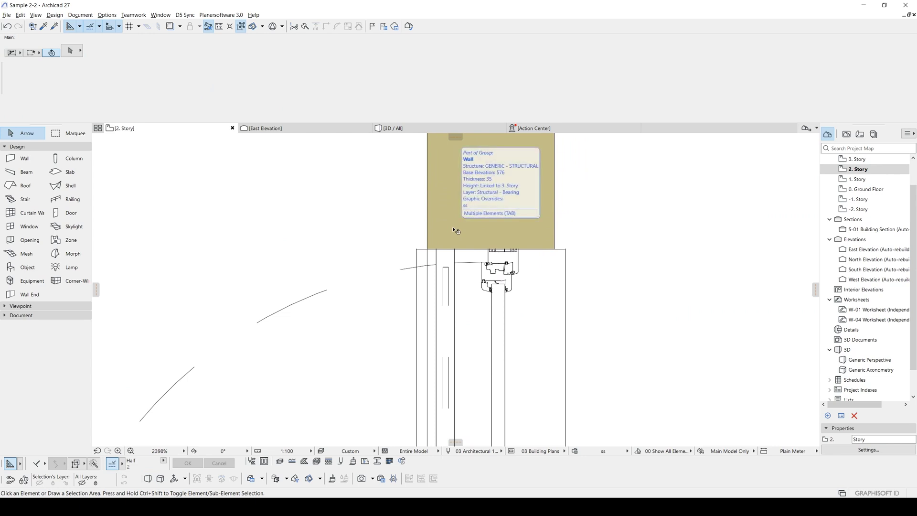
{"action": "scroll", "coordinate": [455, 231], "scroll_direction": "down", "scroll_amount": 3}
{"action": "middle_click_drag", "start_coordinate": [488, 325], "coordinate": [420, 356]}
Step: Compare the window's plan display at scales 1:50 and 1:200, and leave the floor plan scale at 1:50
{"action": "left_click", "coordinate": [297, 451]}
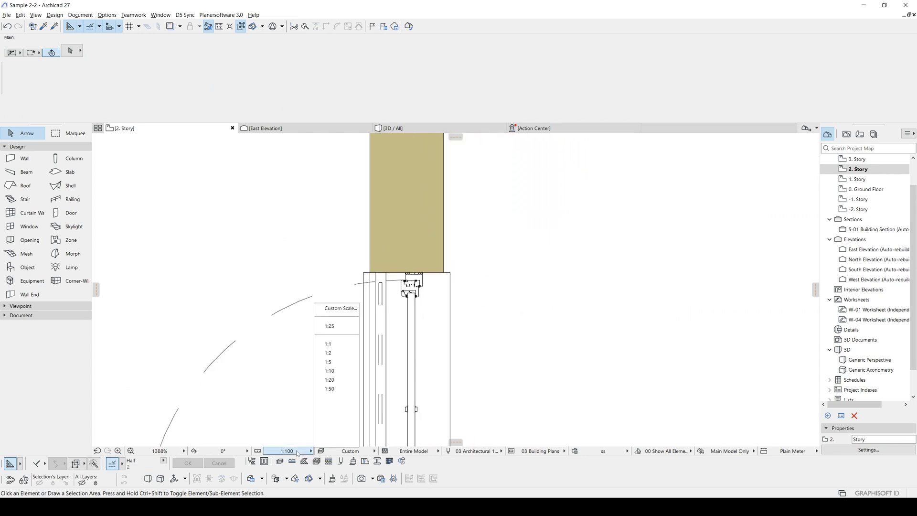
{"action": "left_click", "coordinate": [330, 389]}
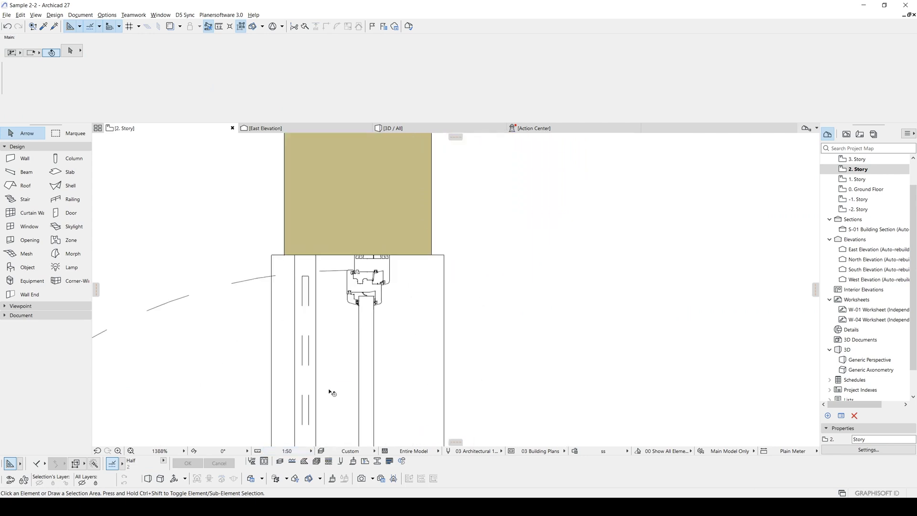
{"action": "left_click", "coordinate": [292, 450]}
{"action": "left_click", "coordinate": [338, 408]}
{"action": "scroll", "coordinate": [338, 409], "scroll_direction": "down", "scroll_amount": 5}
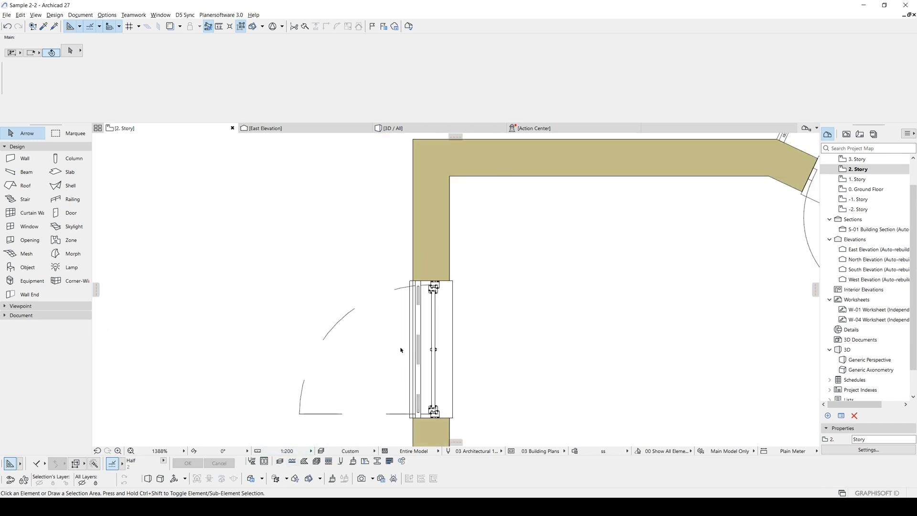
{"action": "scroll", "coordinate": [415, 352], "scroll_direction": "up", "scroll_amount": 3}
{"action": "left_click", "coordinate": [292, 450]}
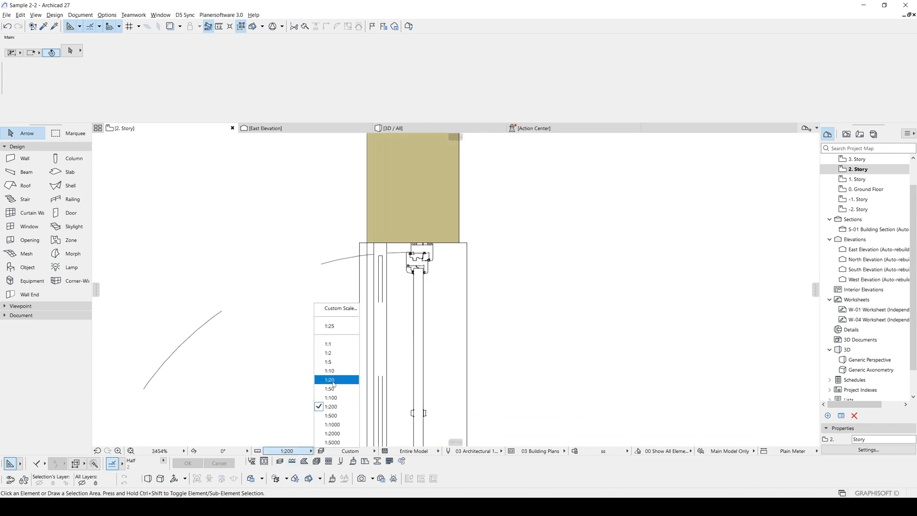
{"action": "left_click", "coordinate": [330, 388]}
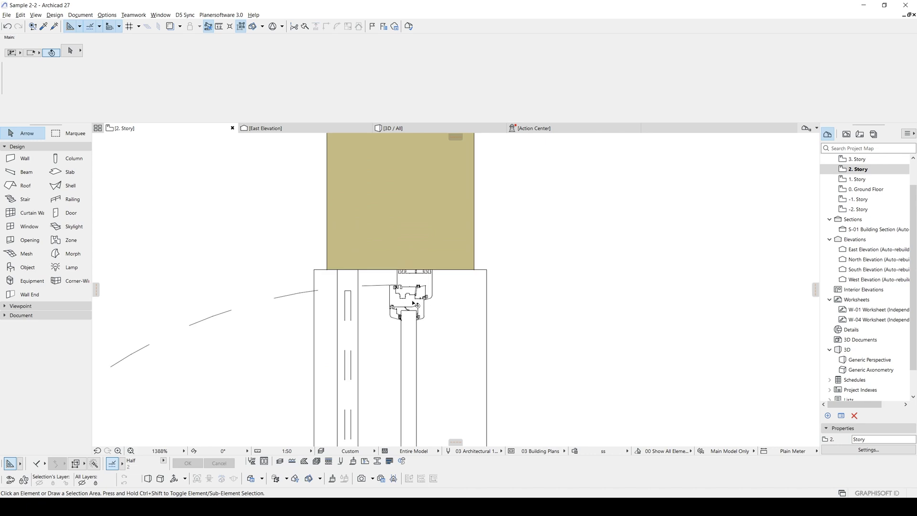
Step: In the 03 Building Plans model view options, set the window plan symbol to Low - One Line Centered in Wall and the door to Low - Closed Leaf
{"action": "left_click", "coordinate": [459, 312]}
{"action": "scroll", "coordinate": [526, 360], "scroll_direction": "down", "scroll_amount": 3}
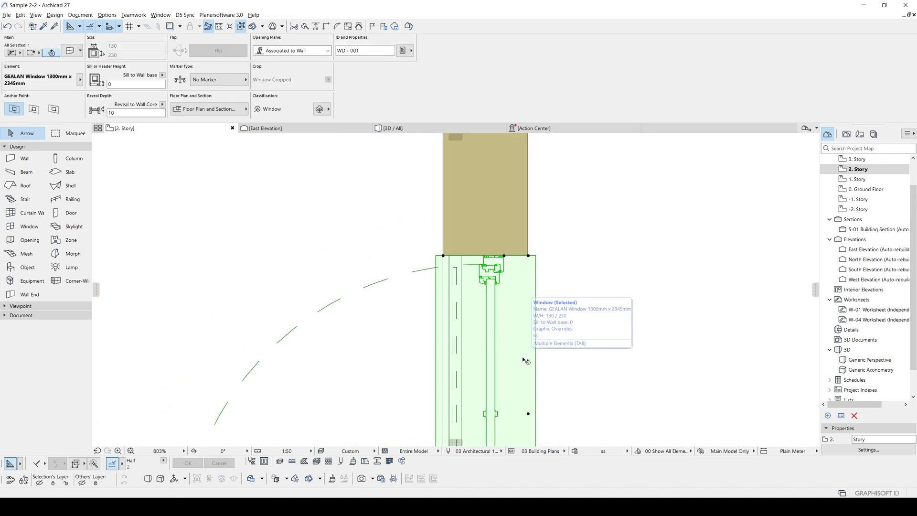
{"action": "left_click", "coordinate": [511, 451]}
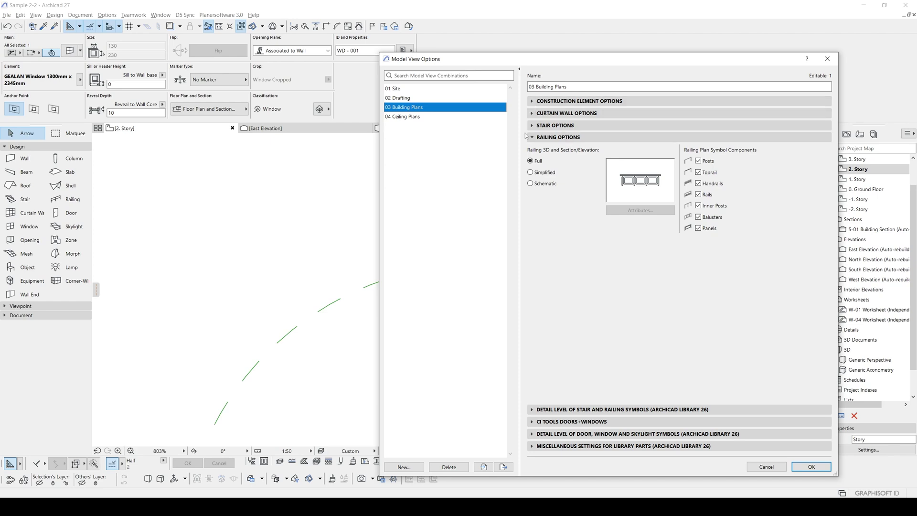
{"action": "left_click", "coordinate": [539, 434]}
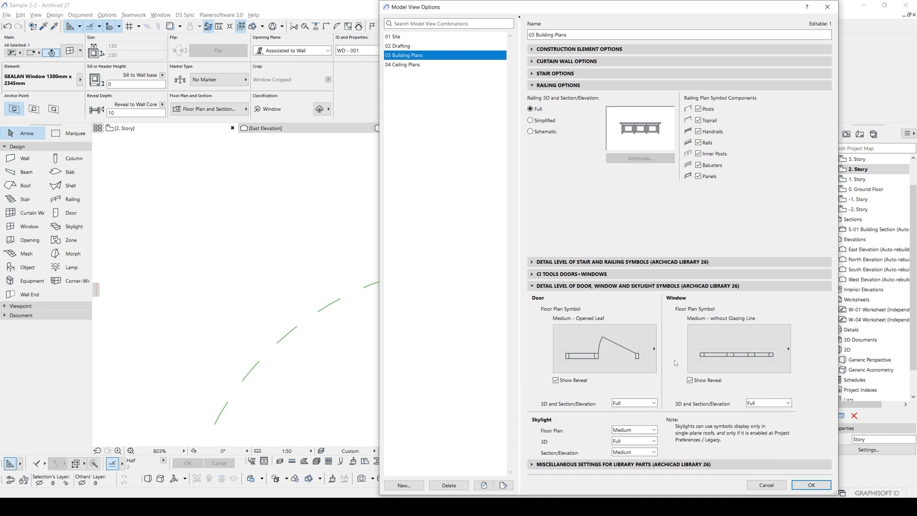
{"action": "left_click", "coordinate": [735, 350]}
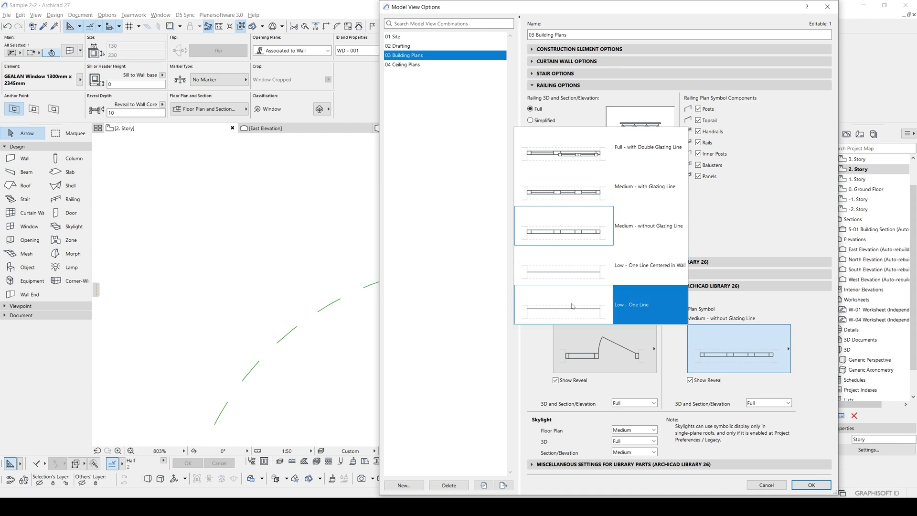
{"action": "left_click", "coordinate": [624, 270]}
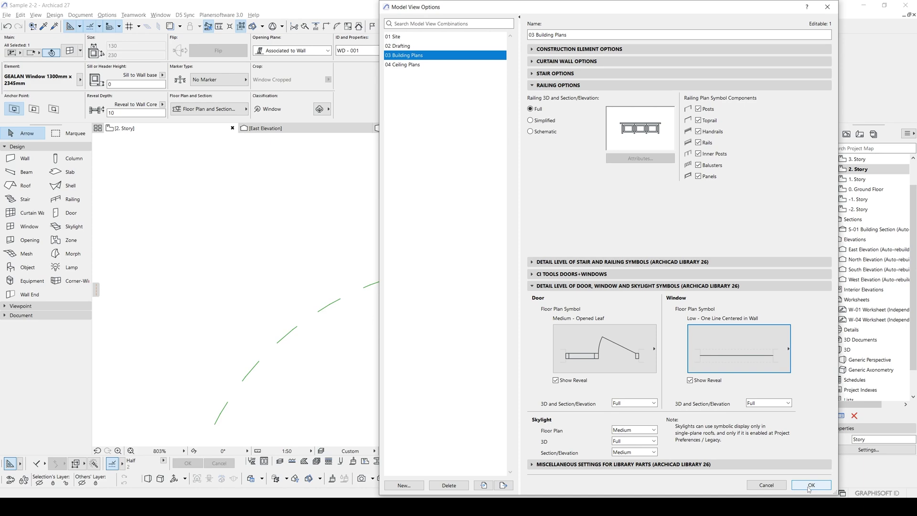
{"action": "left_click", "coordinate": [615, 361]}
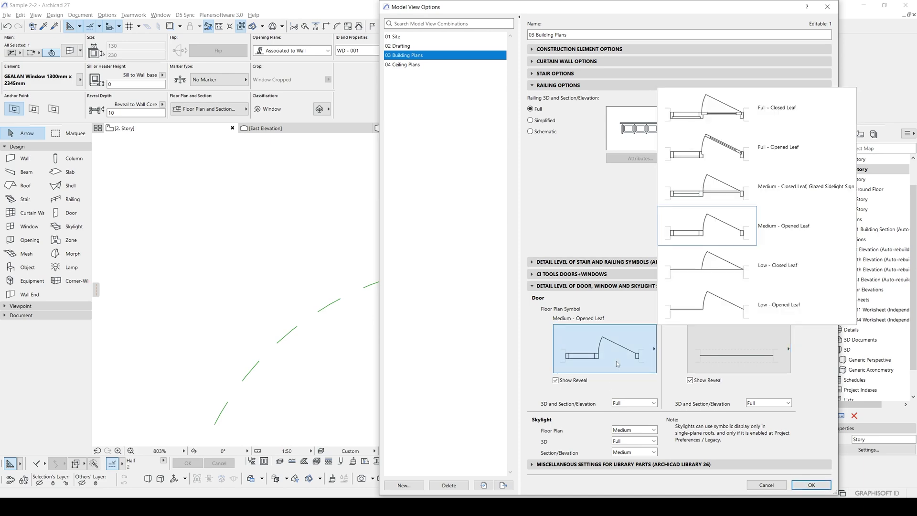
{"action": "left_click", "coordinate": [735, 275]}
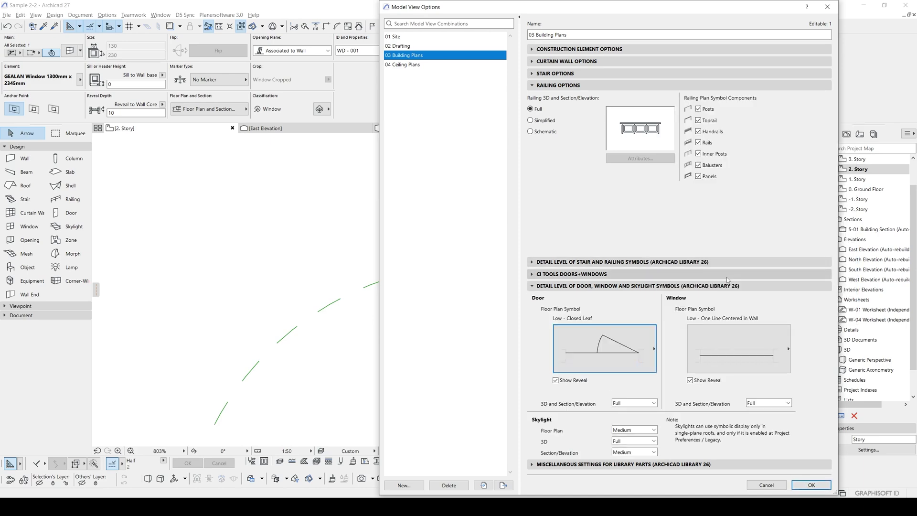
{"action": "left_click", "coordinate": [806, 486]}
{"action": "key", "text": "Escape"}
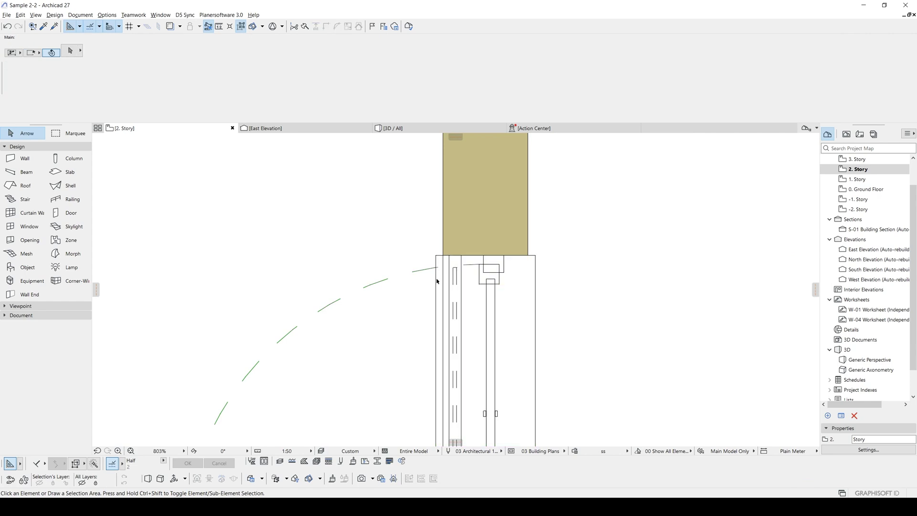
{"action": "scroll", "coordinate": [436, 276], "scroll_direction": "up", "scroll_amount": 4}
{"action": "scroll", "coordinate": [559, 244], "scroll_direction": "down", "scroll_amount": 6}
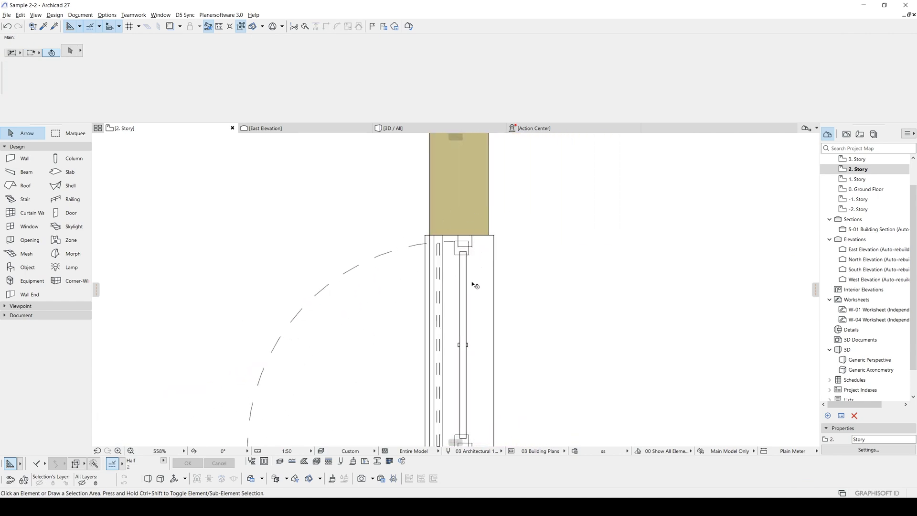
{"action": "scroll", "coordinate": [471, 287], "scroll_direction": "down", "scroll_amount": 3}
{"action": "scroll", "coordinate": [501, 238], "scroll_direction": "up", "scroll_amount": 4}
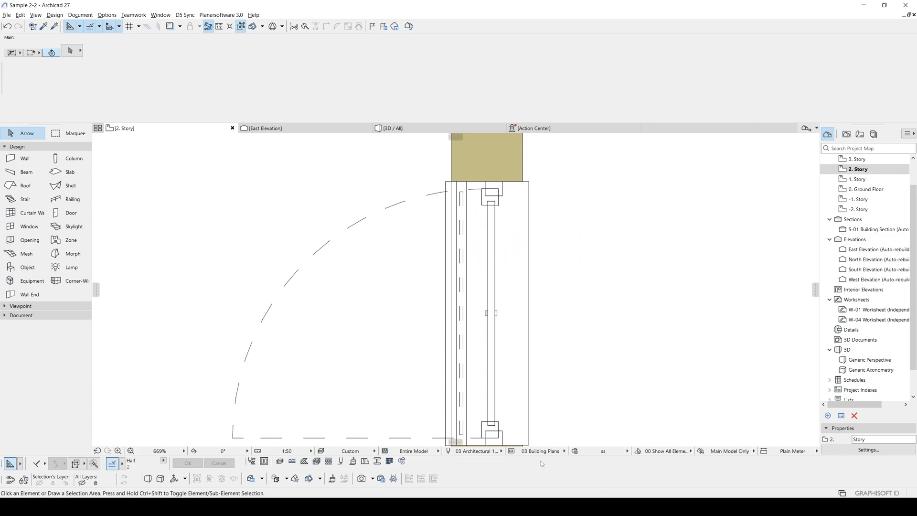
Step: Set the window plan symbol to Full - with Double Glazing Line and the door symbol to Full - Closed Leaf, and inspect the frame profile
{"action": "left_click", "coordinate": [511, 451]}
{"action": "left_click", "coordinate": [751, 372]}
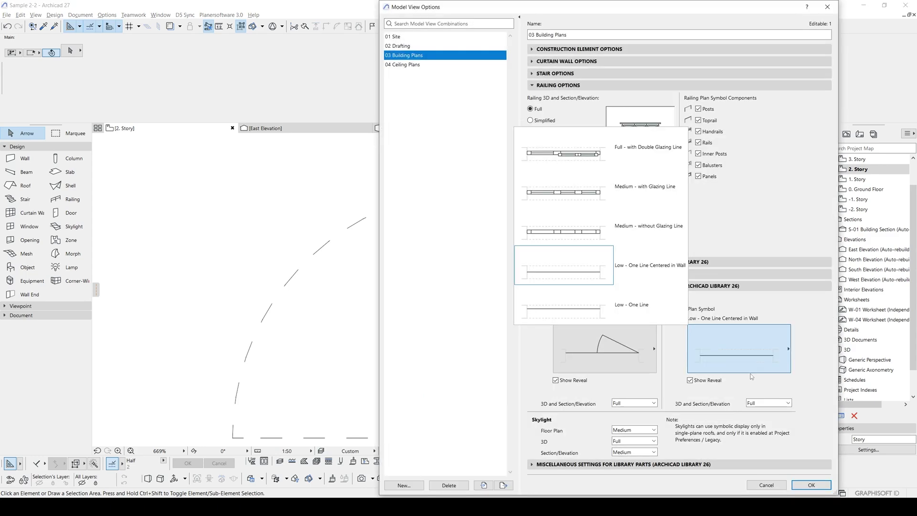
{"action": "left_click", "coordinate": [571, 159]}
{"action": "left_click", "coordinate": [635, 350]}
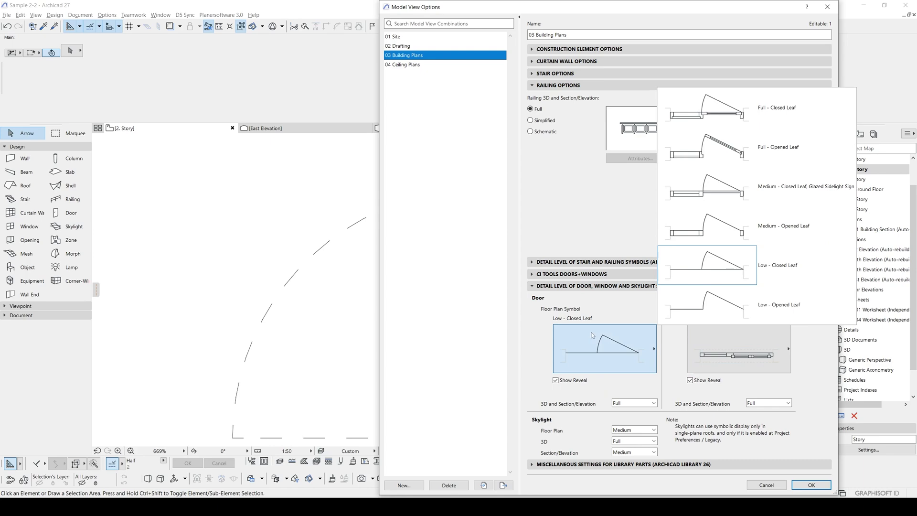
{"action": "left_click", "coordinate": [701, 110]}
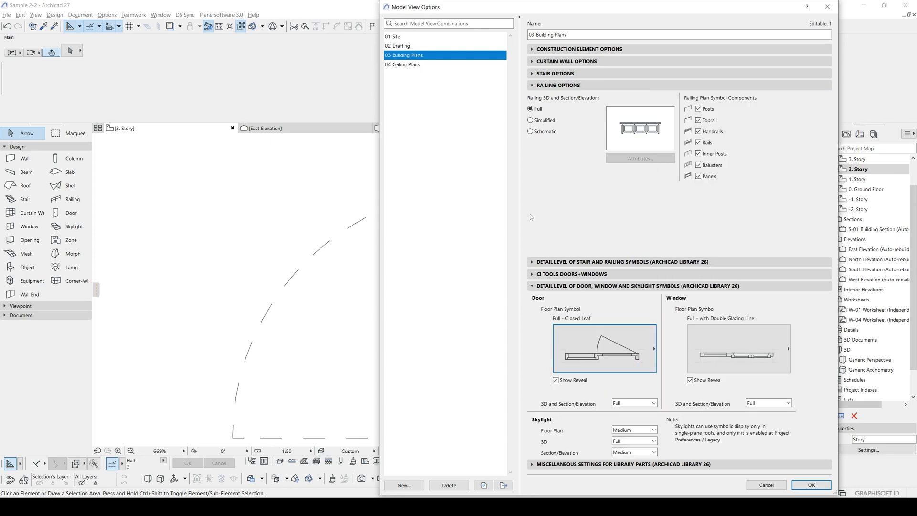
{"action": "left_click", "coordinate": [811, 484]}
{"action": "scroll", "coordinate": [481, 226], "scroll_direction": "up", "scroll_amount": 5}
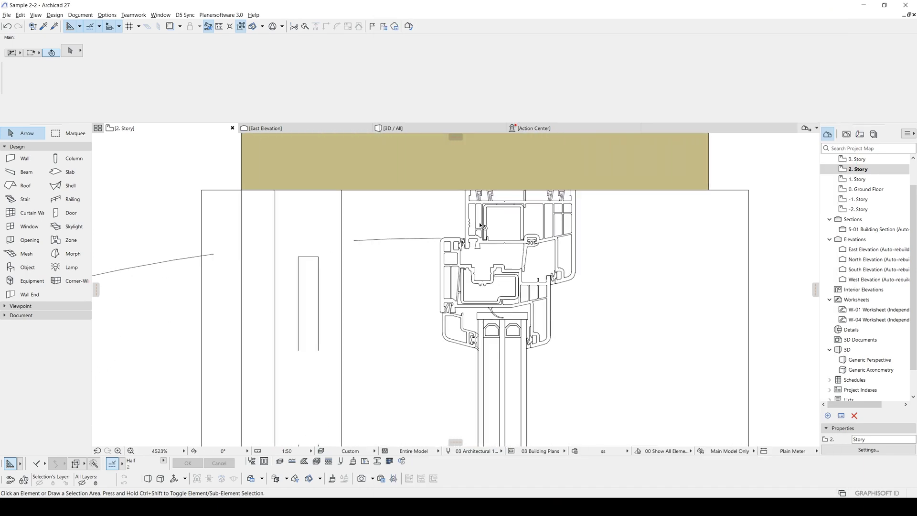
{"action": "scroll", "coordinate": [481, 226], "scroll_direction": "up", "scroll_amount": 1}
{"action": "left_click", "coordinate": [473, 229]}
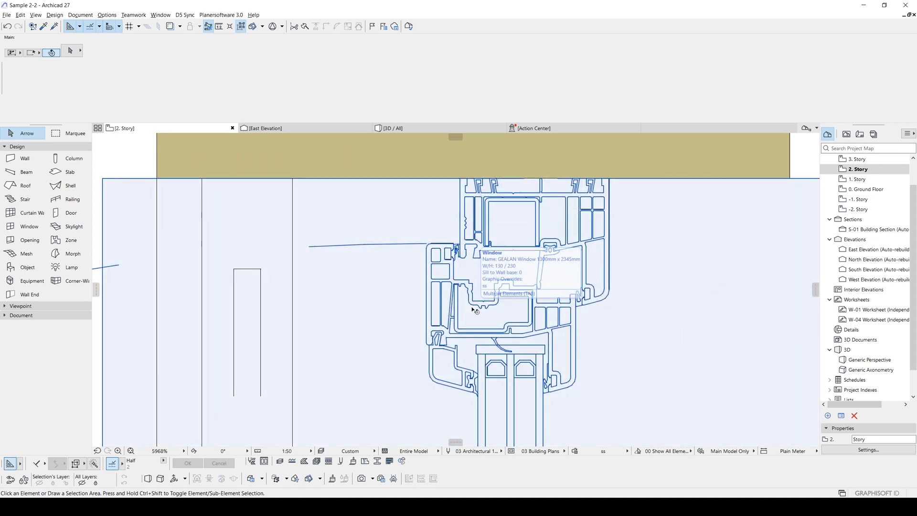
{"action": "key", "text": "Escape"}
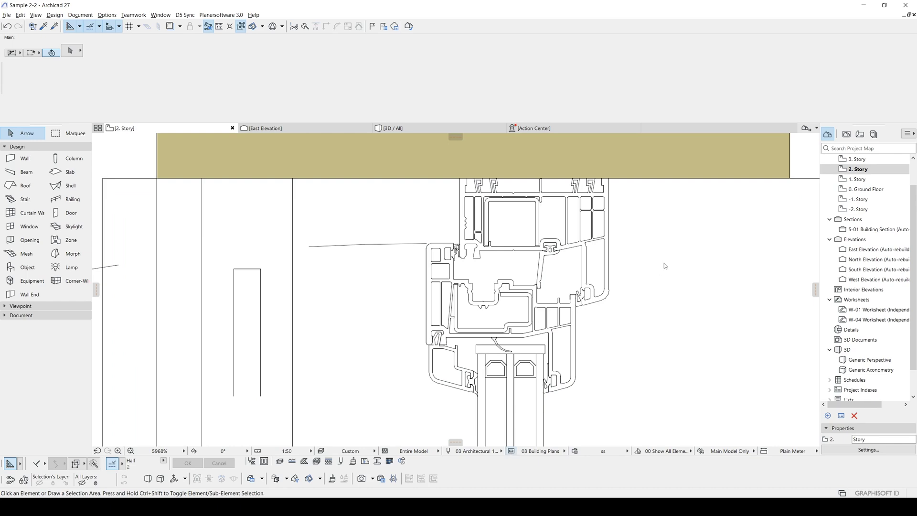
Step: Set the window plan symbol to Medium - without Glazing Line and the door plan symbol to Medium - Opened Leaf in the model view options
{"action": "key", "text": "ctrl+shift+b"}
{"action": "left_click", "coordinate": [712, 340]}
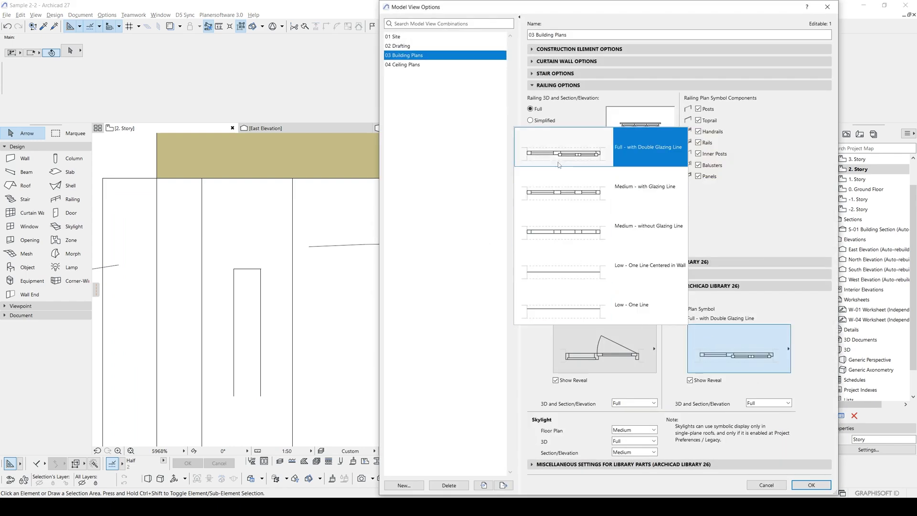
{"action": "left_click", "coordinate": [559, 224]}
{"action": "left_click", "coordinate": [620, 348]}
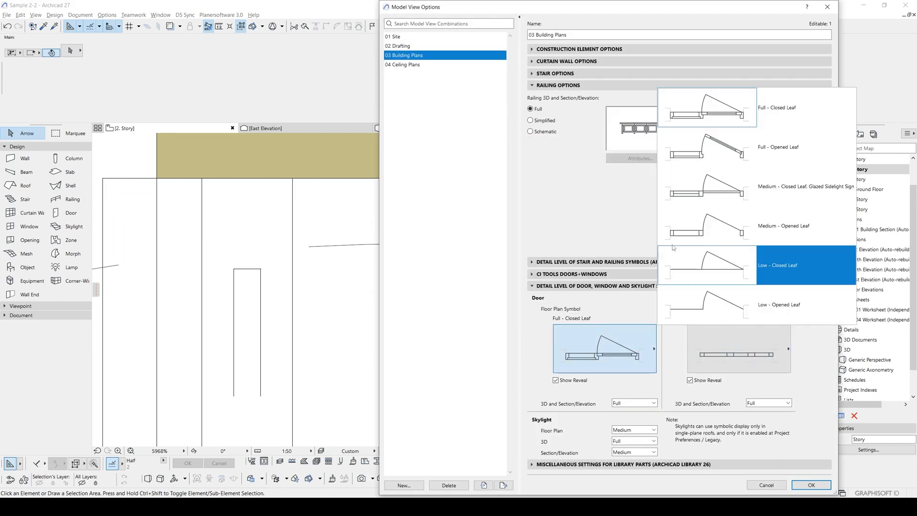
{"action": "left_click", "coordinate": [701, 199]}
{"action": "left_click", "coordinate": [603, 348]}
{"action": "left_click", "coordinate": [707, 225]}
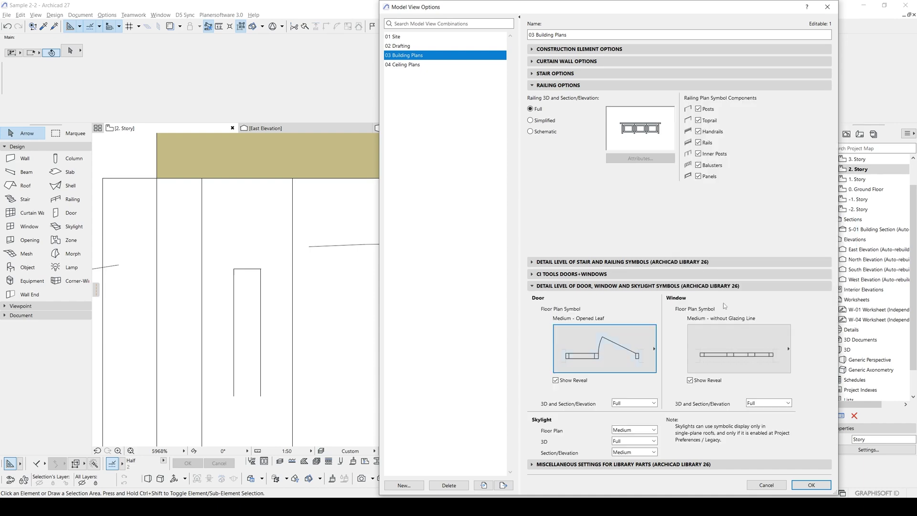
{"action": "left_click", "coordinate": [810, 485]}
{"action": "scroll", "coordinate": [478, 187], "scroll_direction": "down", "scroll_amount": 3}
{"action": "scroll", "coordinate": [477, 186], "scroll_direction": "up", "scroll_amount": 5}
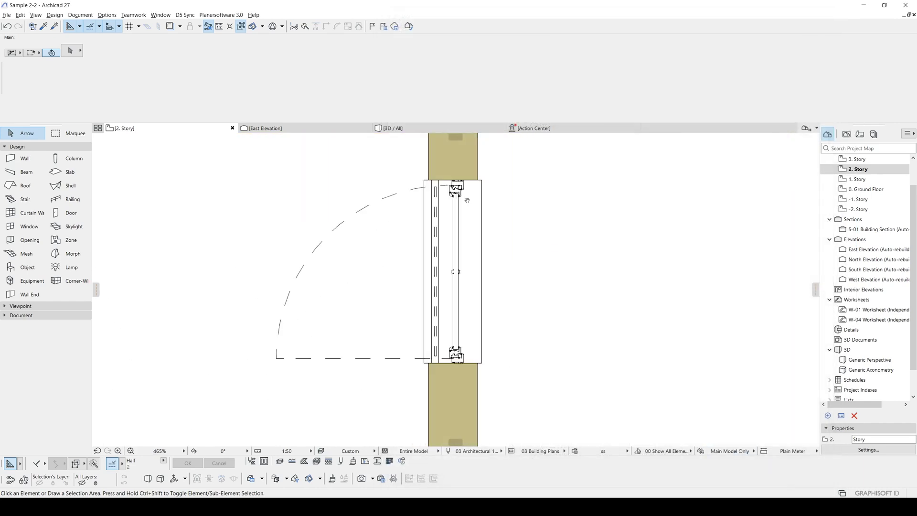
{"action": "middle_click_drag", "start_coordinate": [477, 185], "coordinate": [441, 298]}
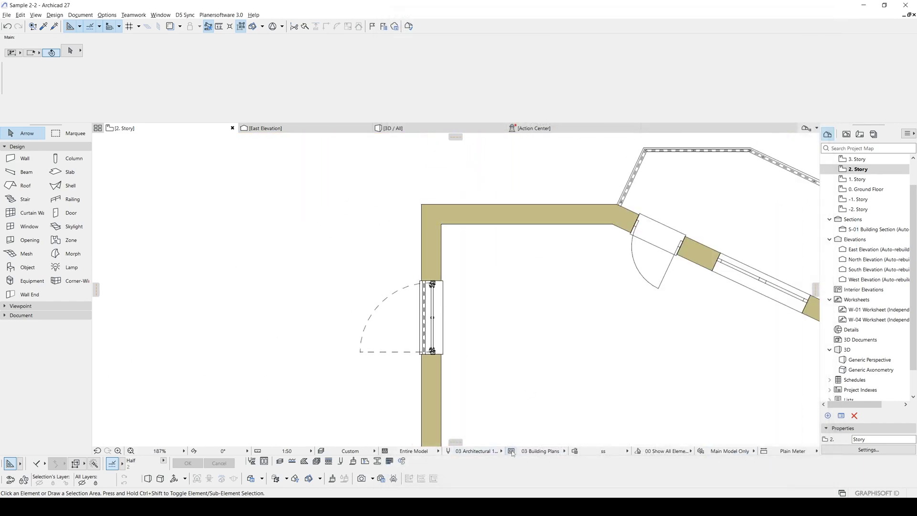
Step: Try the Full detail level in the GEALAN window's 2D visualization parameters, and discard the change
{"action": "left_click", "coordinate": [444, 282]}
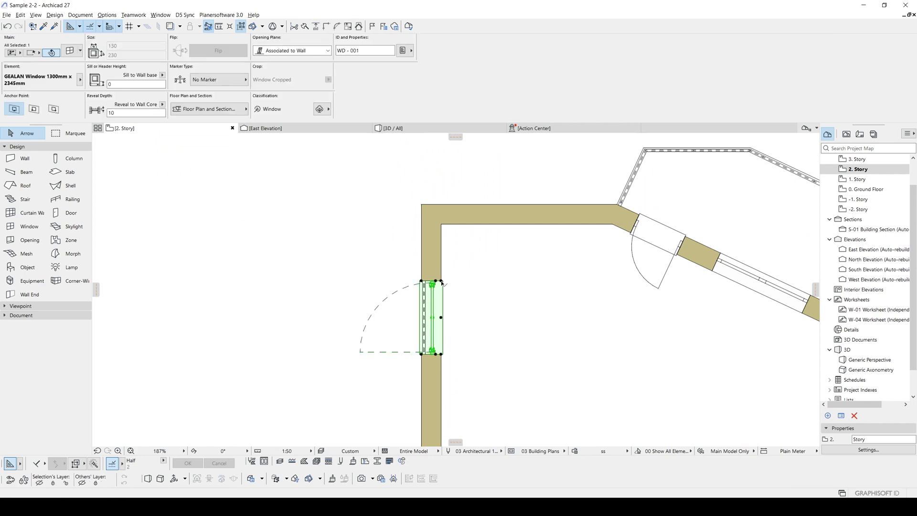
{"action": "key", "text": "ctrl+t"}
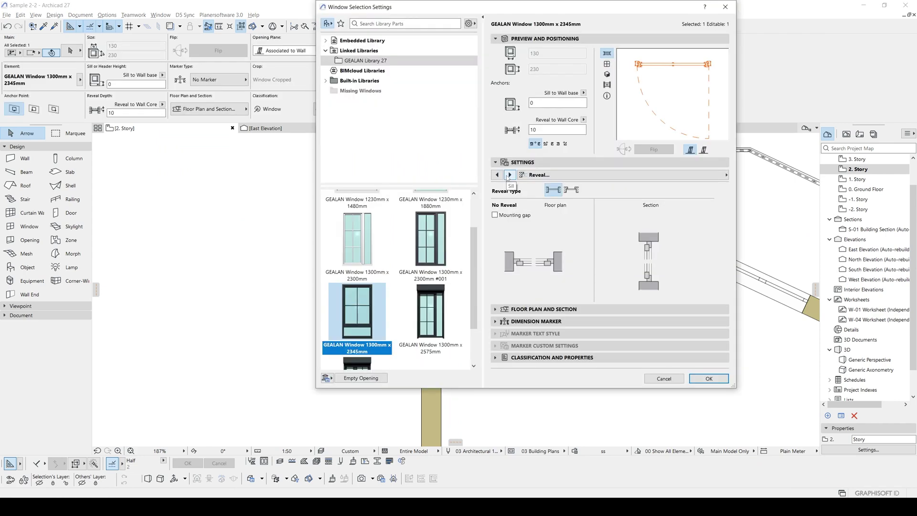
{"action": "left_click", "coordinate": [509, 174]}
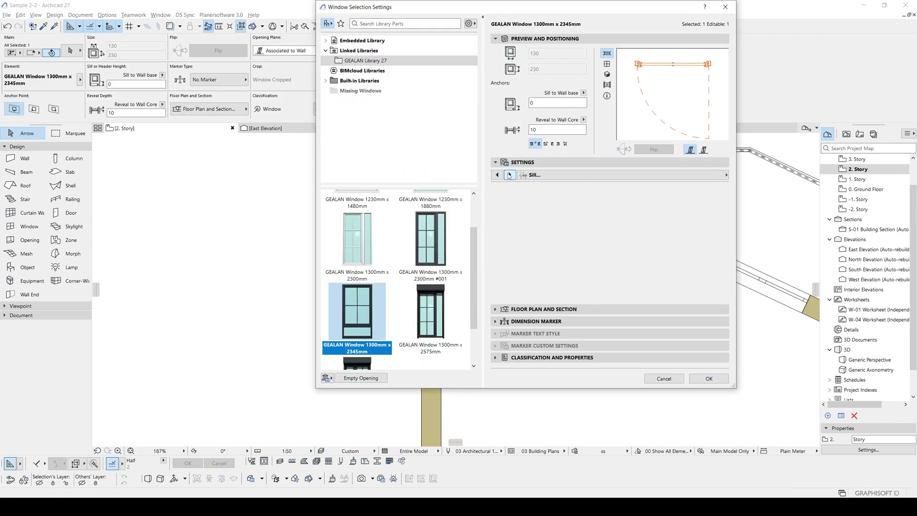
{"action": "left_click", "coordinate": [509, 175]}
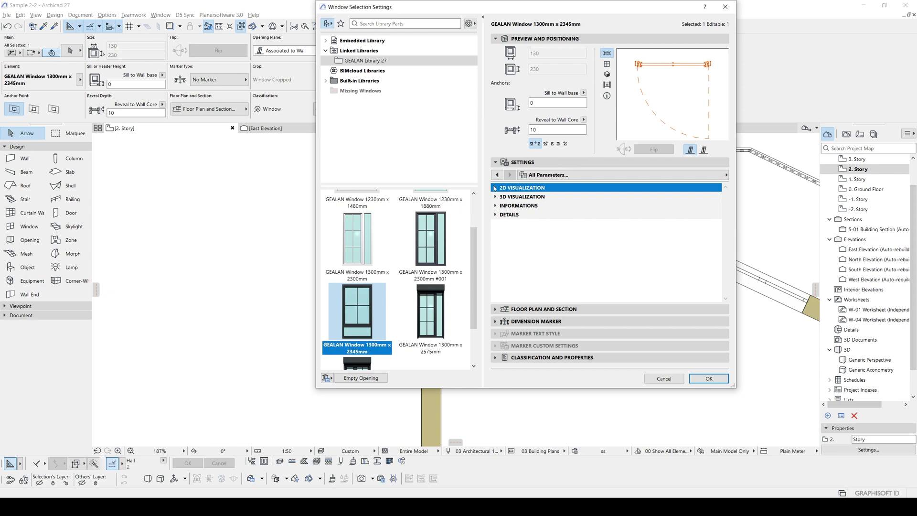
{"action": "left_click", "coordinate": [495, 188]}
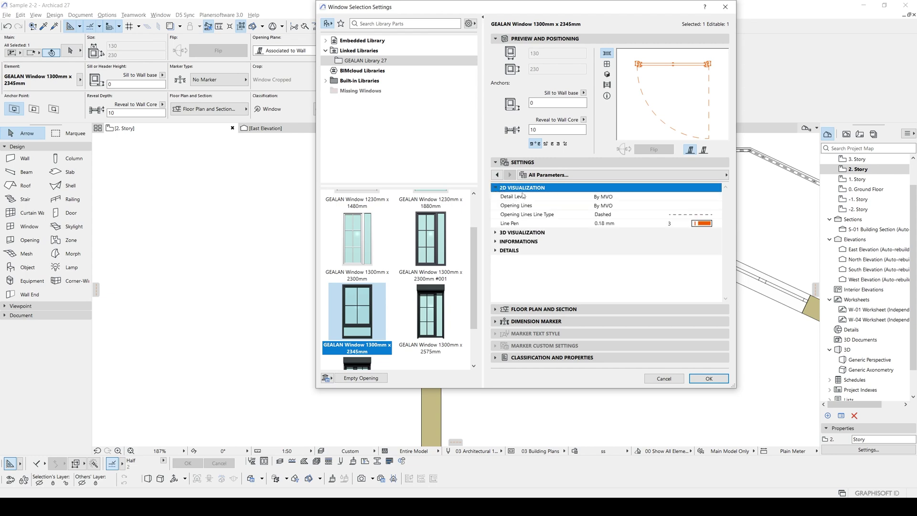
{"action": "left_click", "coordinate": [508, 197]}
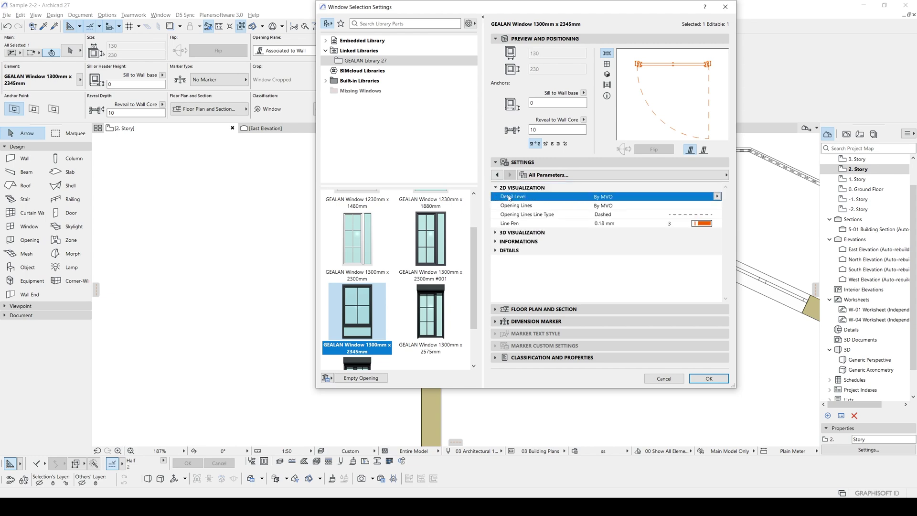
{"action": "left_click", "coordinate": [717, 196]}
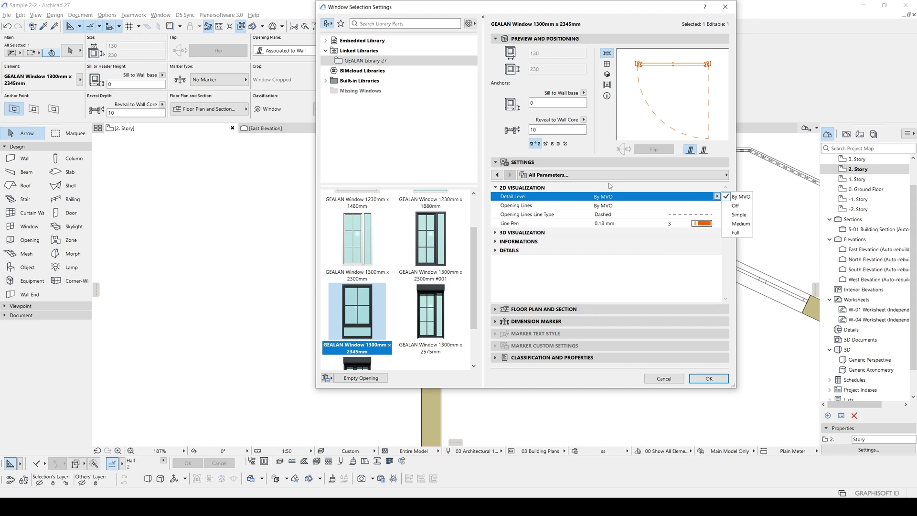
{"action": "left_click", "coordinate": [737, 234]}
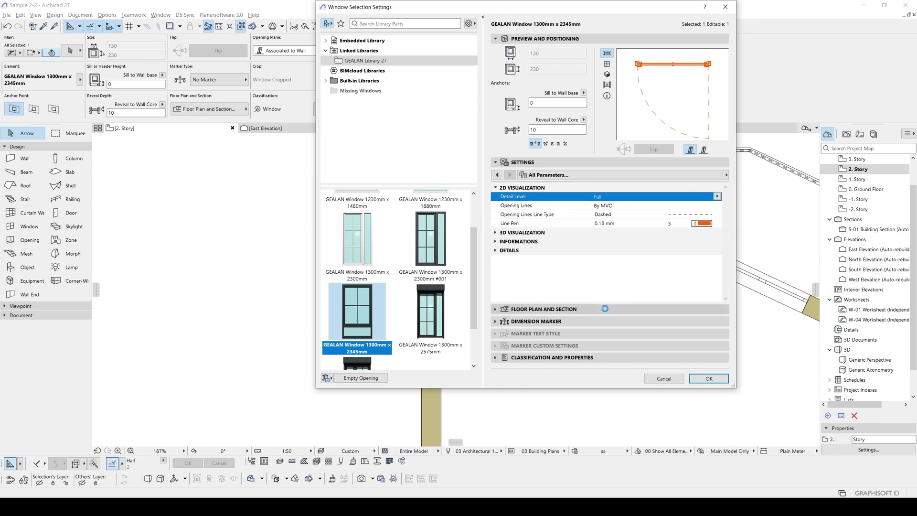
{"action": "left_click", "coordinate": [671, 381]}
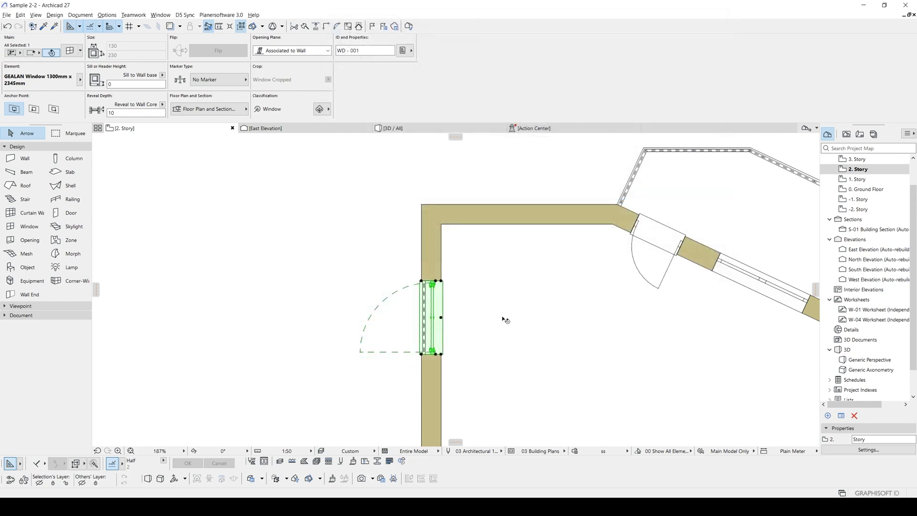
Step: Review the inner board settings of the selected GEALAN window, and clear the selection
{"action": "scroll", "coordinate": [455, 301], "scroll_direction": "up", "scroll_amount": 4}
{"action": "key", "text": "ctrl+t"}
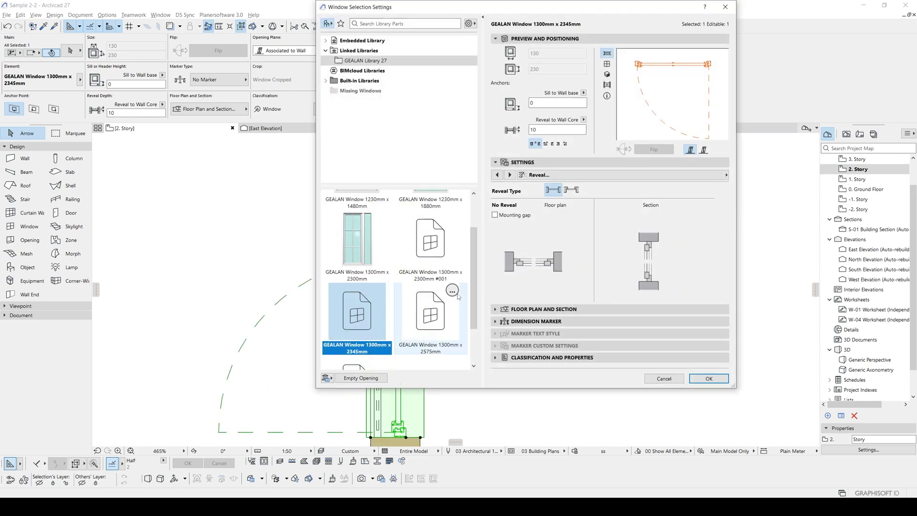
{"action": "left_click", "coordinate": [528, 174]}
{"action": "key", "text": "Down"}
{"action": "key", "text": "Down"}
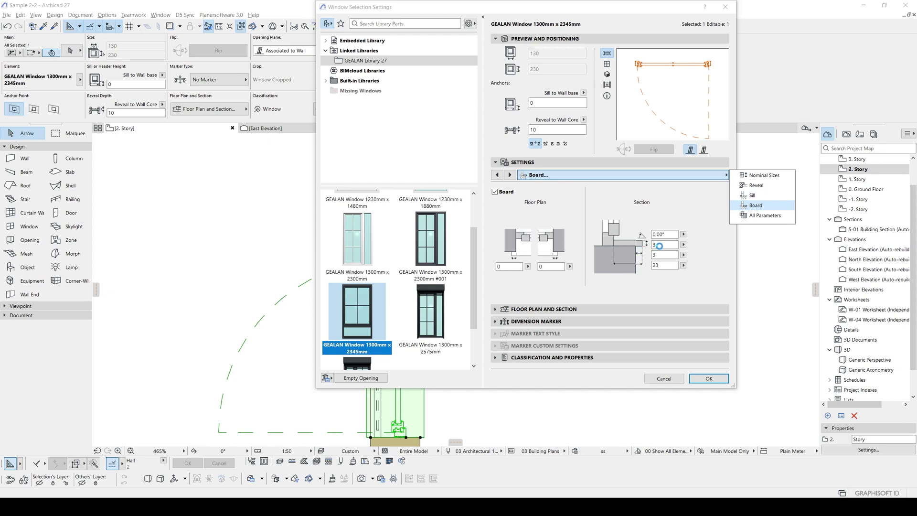
{"action": "key", "text": "Return"}
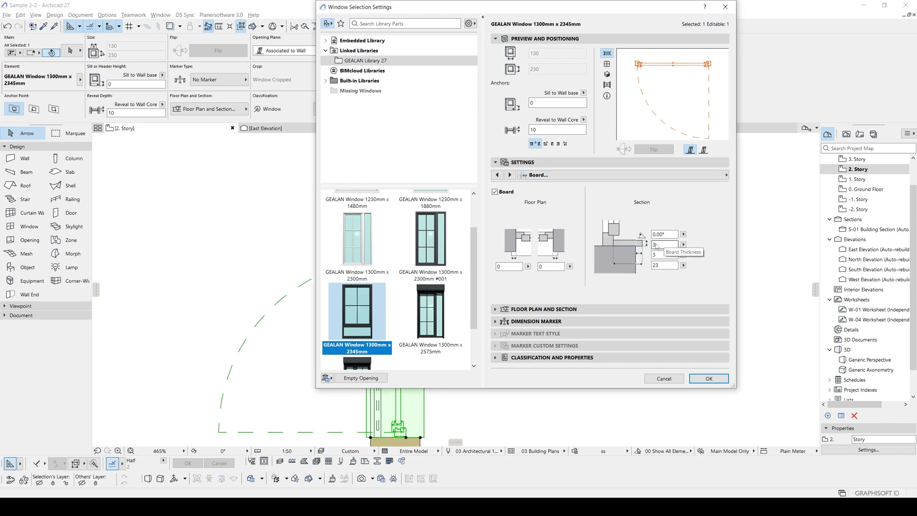
{"action": "left_click", "coordinate": [708, 378]}
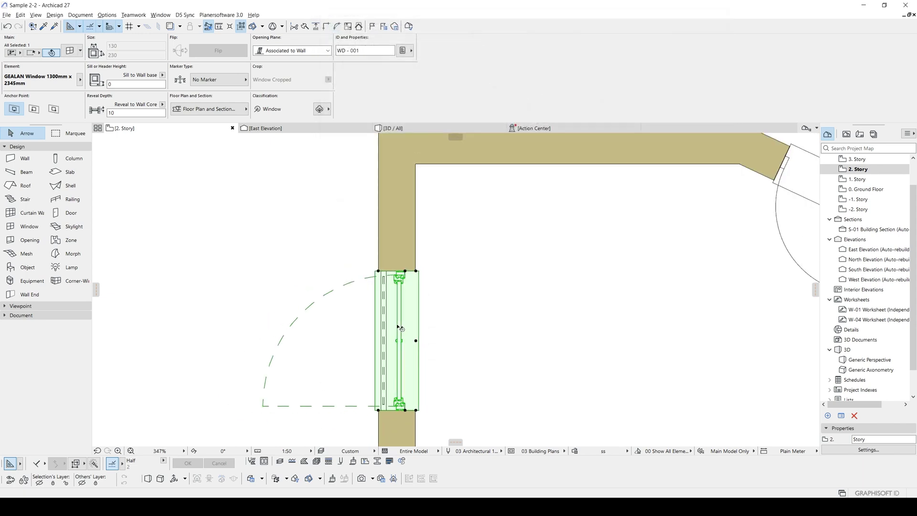
{"action": "key", "text": "Escape"}
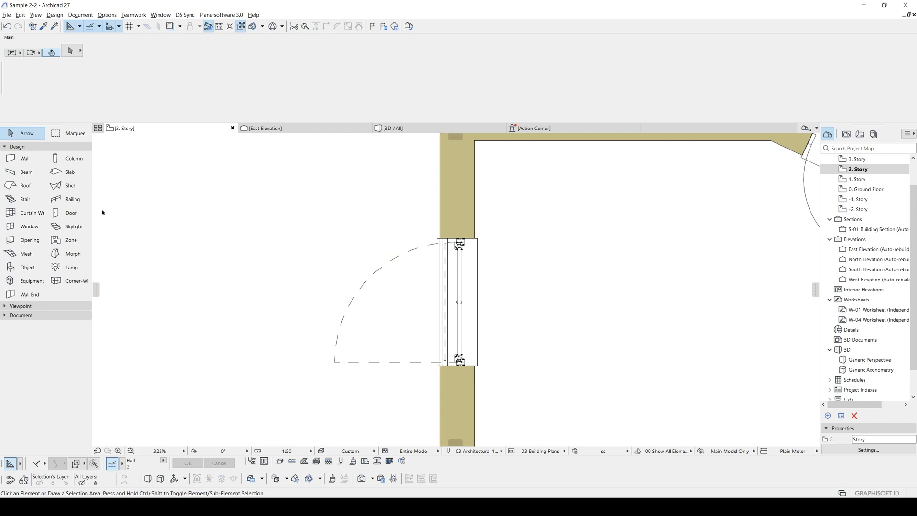
Step: Draw a horizontal section line through the window on the 2. Story plan, facing plan-up, and open the section with the current view settings
{"action": "left_click", "coordinate": [20, 306]}
{"action": "left_click", "coordinate": [27, 318]}
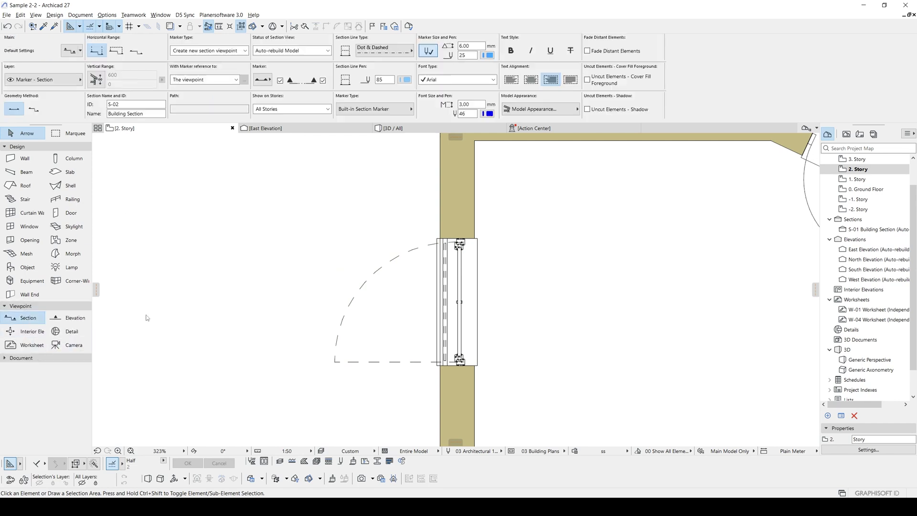
{"action": "left_click", "coordinate": [261, 311]}
{"action": "left_click", "coordinate": [608, 311]}
{"action": "left_click", "coordinate": [608, 289]}
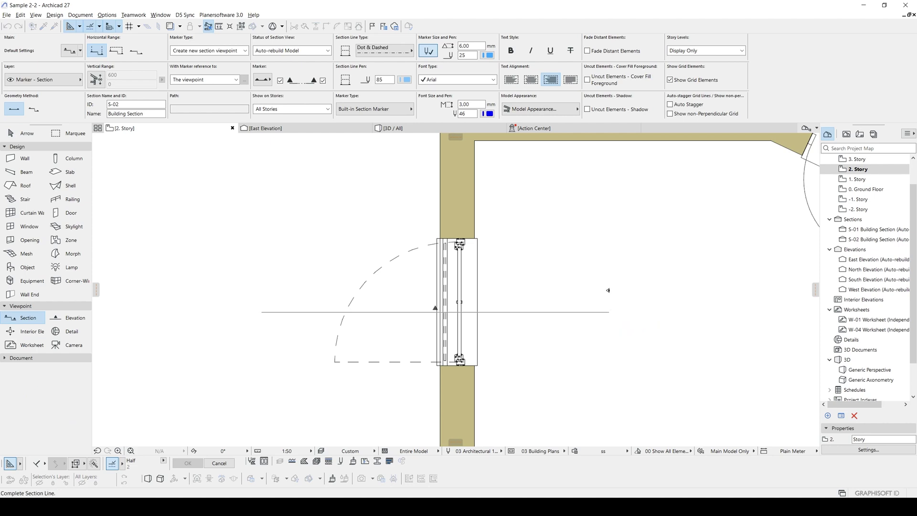
{"action": "right_click", "coordinate": [564, 313]}
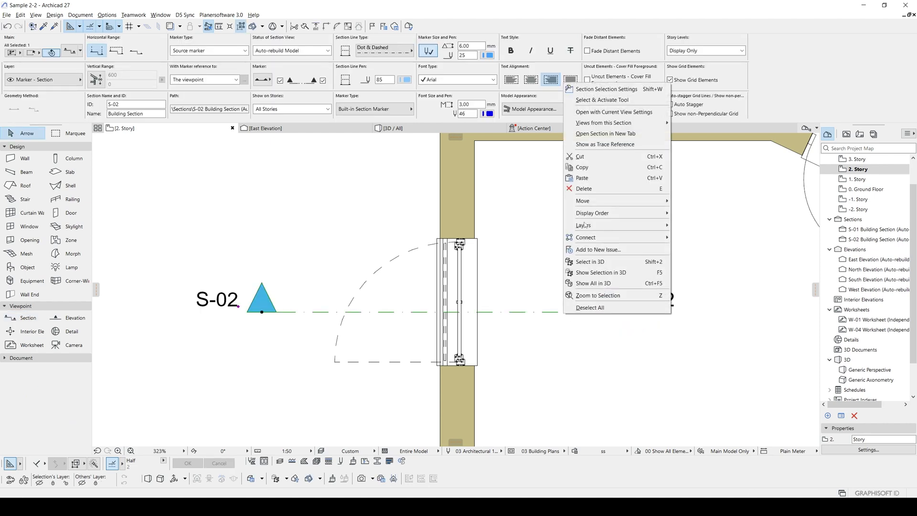
{"action": "left_click", "coordinate": [591, 111]}
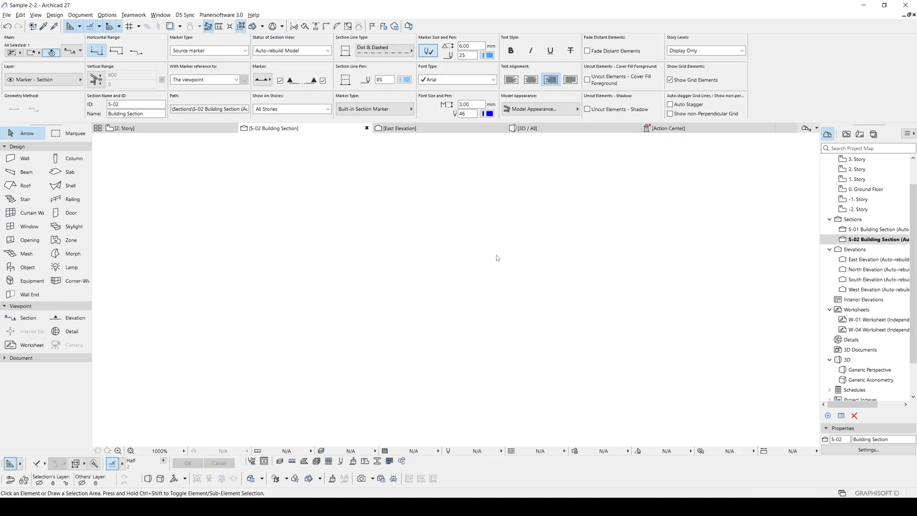
Step: Select the GEALAN windows stacked on the three stories in the section and examine their frame profiles, sills and inner boards
{"action": "scroll", "coordinate": [365, 235], "scroll_direction": "up", "scroll_amount": 5}
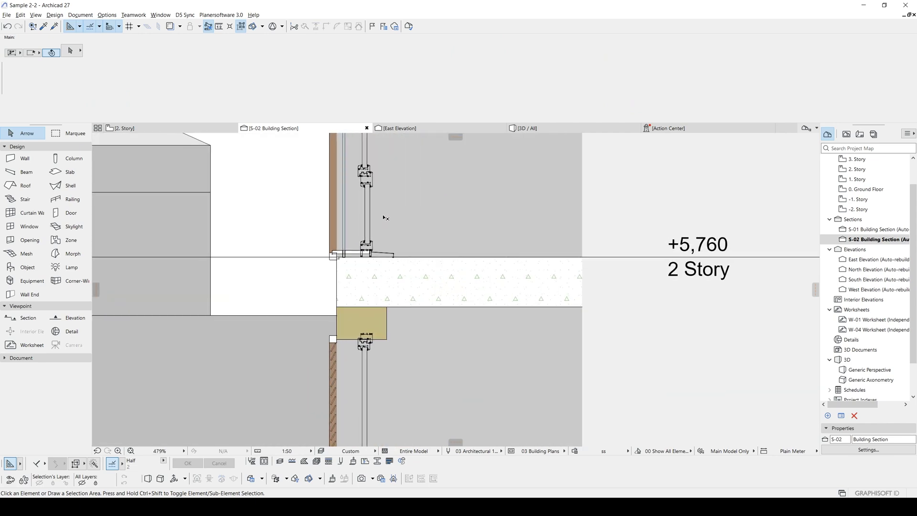
{"action": "scroll", "coordinate": [364, 235], "scroll_direction": "up", "scroll_amount": 3}
{"action": "left_click", "coordinate": [512, 332]}
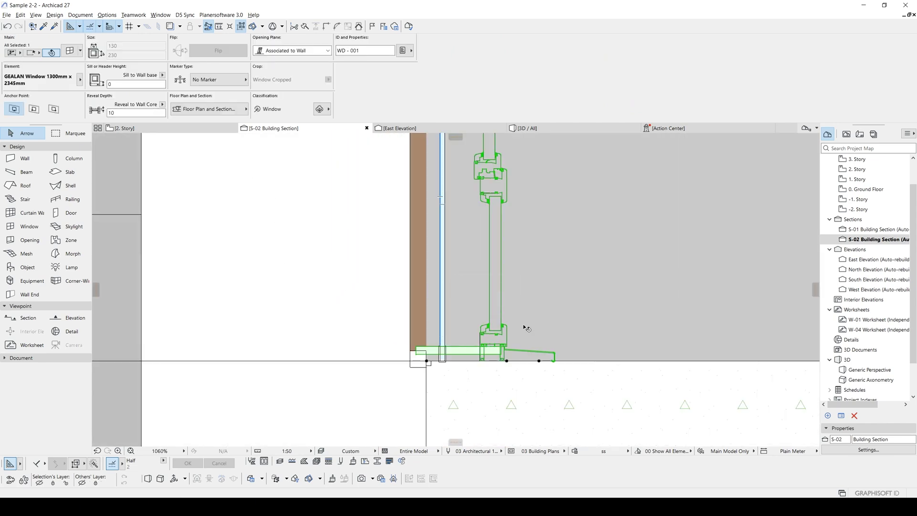
{"action": "scroll", "coordinate": [525, 330], "scroll_direction": "down", "scroll_amount": 5}
{"action": "left_click", "coordinate": [496, 345], "text": "shift"}
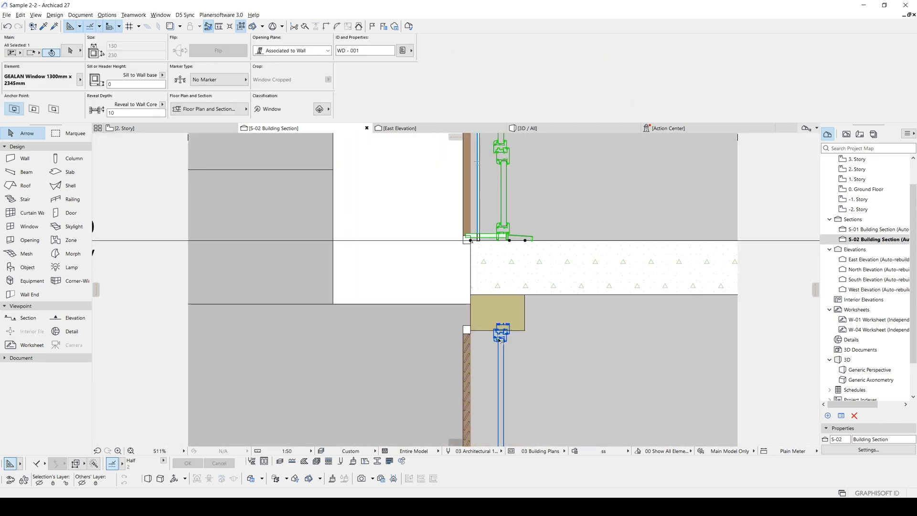
{"action": "scroll", "coordinate": [495, 346], "scroll_direction": "down", "scroll_amount": 2}
{"action": "left_click", "coordinate": [507, 315], "text": "shift"}
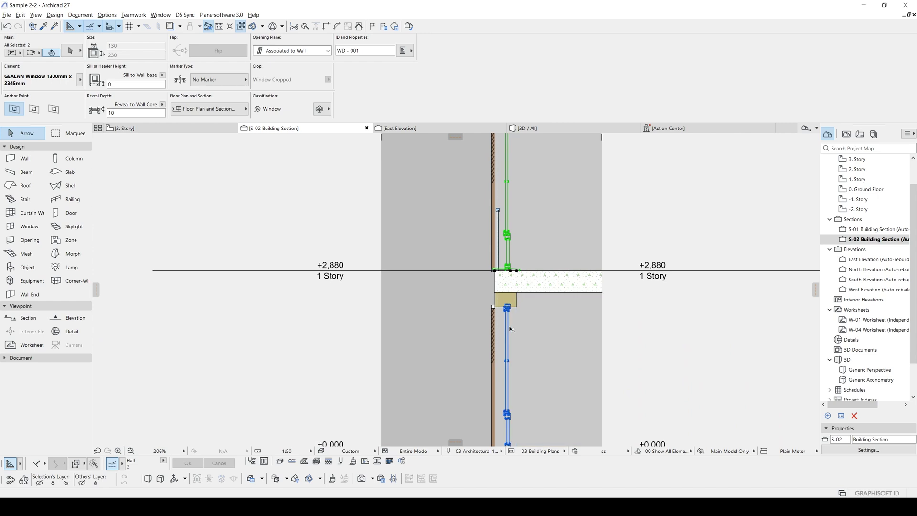
{"action": "scroll", "coordinate": [505, 284], "scroll_direction": "down", "scroll_amount": 1}
{"action": "scroll", "coordinate": [478, 239], "scroll_direction": "up", "scroll_amount": 3}
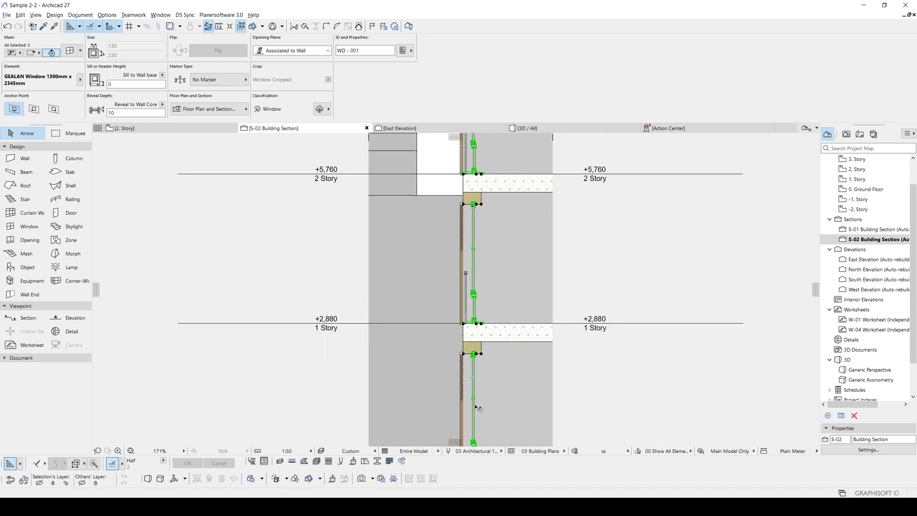
{"action": "middle_click_drag", "start_coordinate": [469, 143], "coordinate": [459, 262]}
{"action": "scroll", "coordinate": [494, 272], "scroll_direction": "up", "scroll_amount": 3}
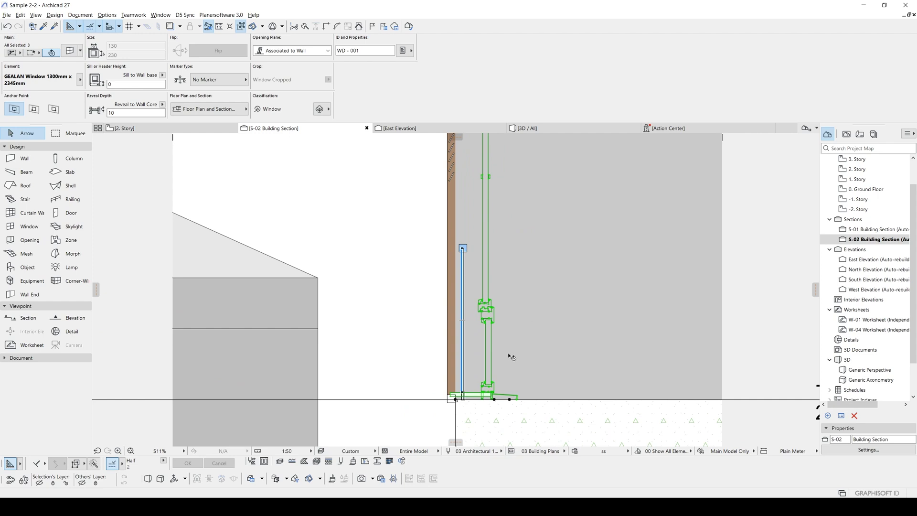
{"action": "middle_click_drag", "start_coordinate": [470, 353], "coordinate": [484, 324]}
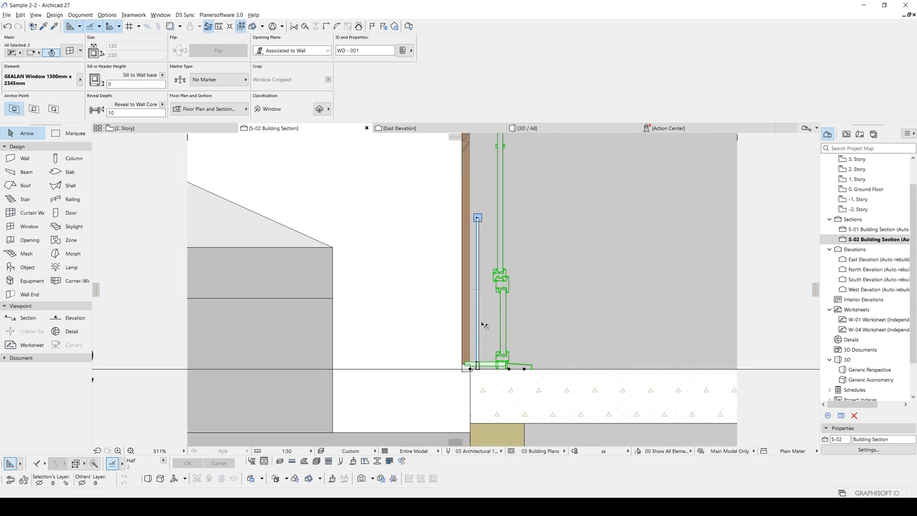
Step: Flip the ground-floor GEALAN window in the Ground Floor plan so its leaf opens inward, and return to the S-02 section
{"action": "left_click", "coordinate": [508, 325]}
{"action": "key", "text": "F2"}
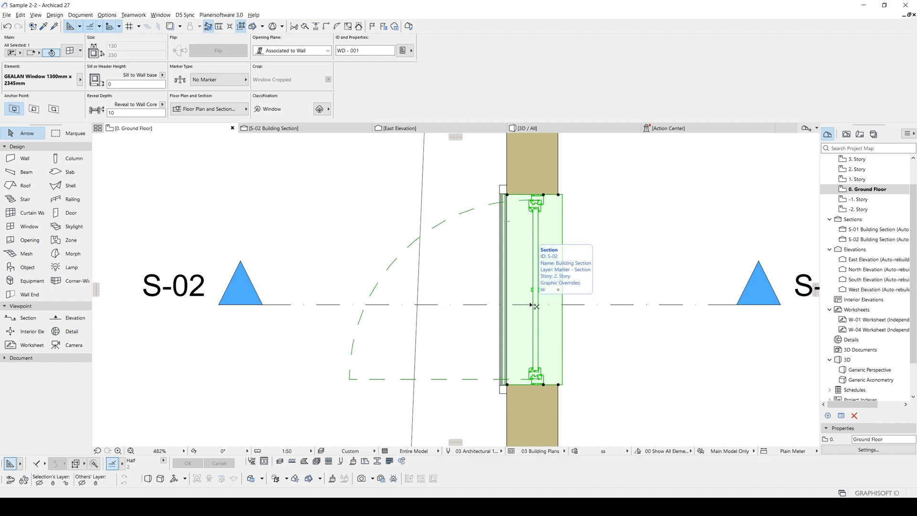
{"action": "left_click", "coordinate": [537, 274]}
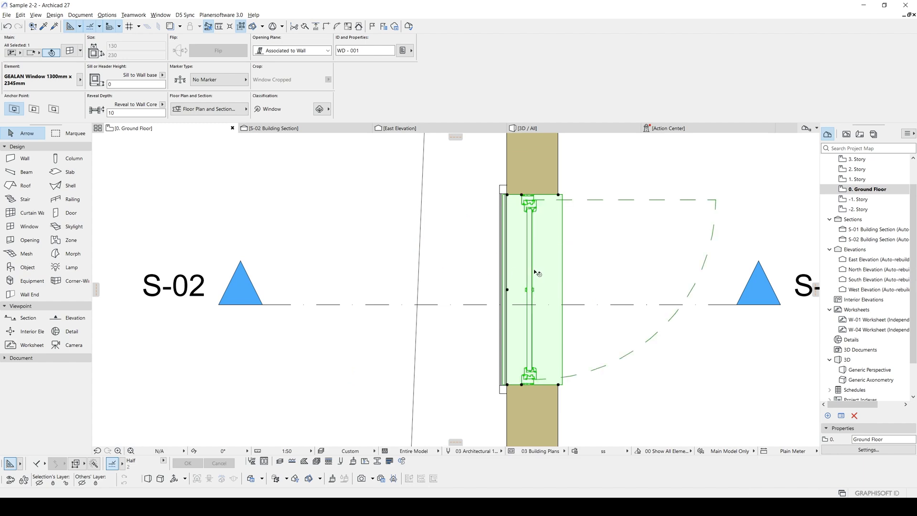
{"action": "left_click", "coordinate": [266, 129]}
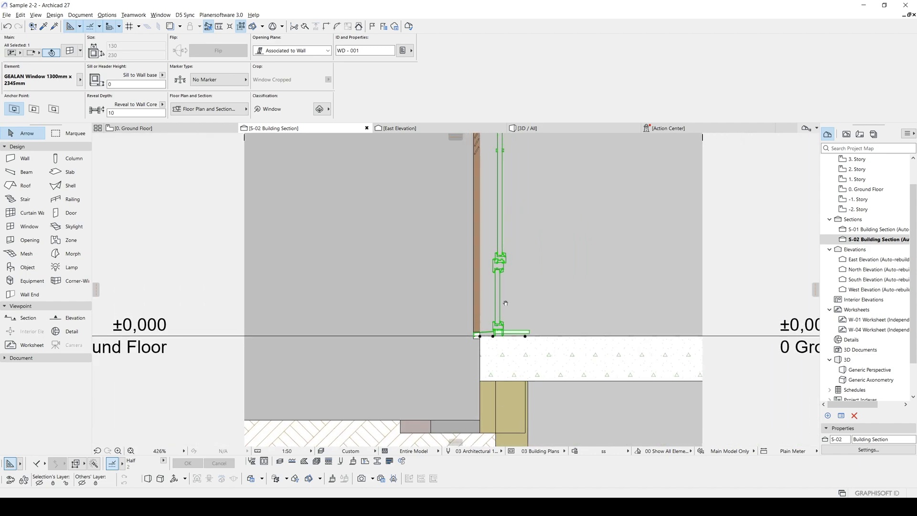
Step: Increase the projection of the ground-floor GEALAN window's inner board in its Board settings
{"action": "scroll", "coordinate": [483, 329], "scroll_direction": "up", "scroll_amount": 5}
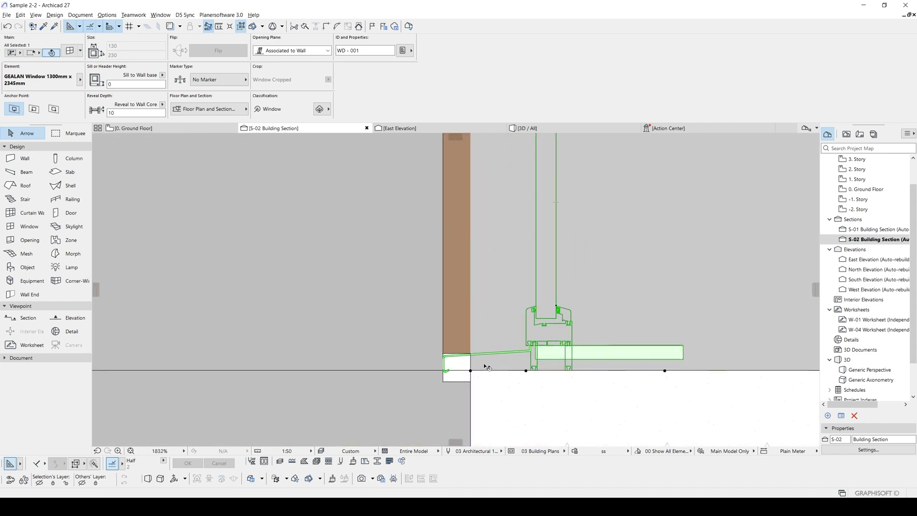
{"action": "key", "text": "ctrl+t"}
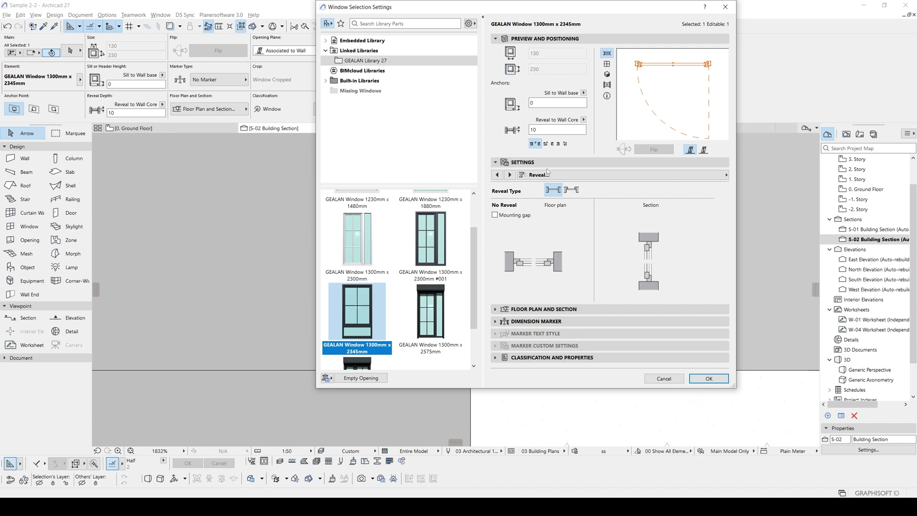
{"action": "scroll", "coordinate": [547, 173], "scroll_direction": "down", "scroll_amount": 1}
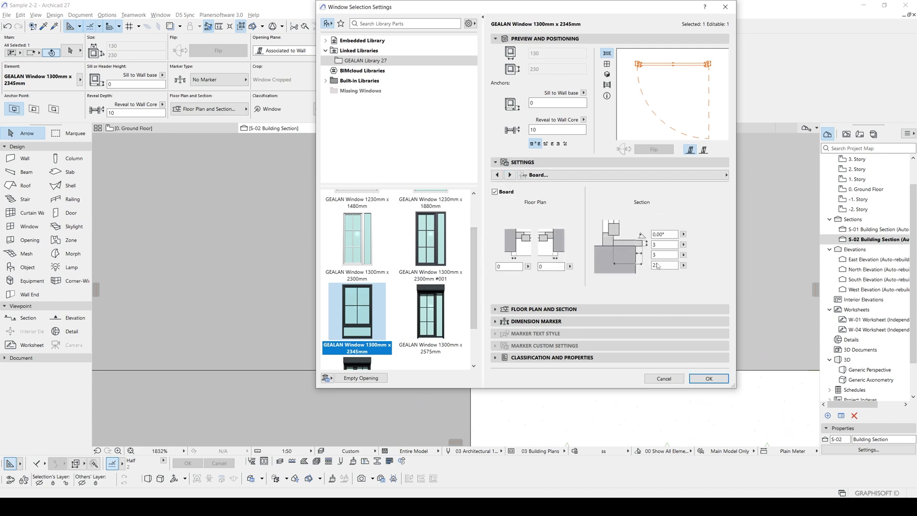
{"action": "type", "text": "3"}
{"action": "key", "text": "shift+Tab"}
{"action": "type", "text": "5"}
{"action": "key", "text": "Tab"}
{"action": "left_click", "coordinate": [706, 381]}
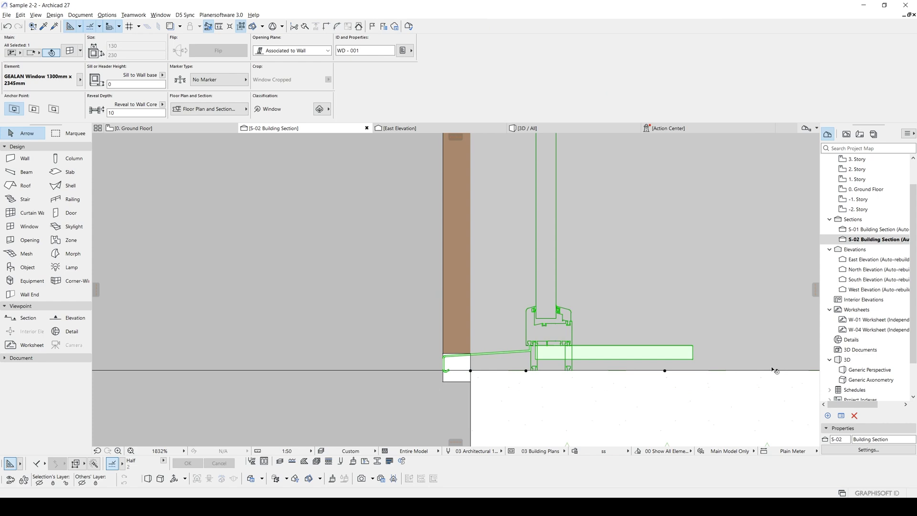
Step: Examine the flipped window in the Ground Floor plan and the building's facade in the 3D perspective
{"action": "key", "text": "F2"}
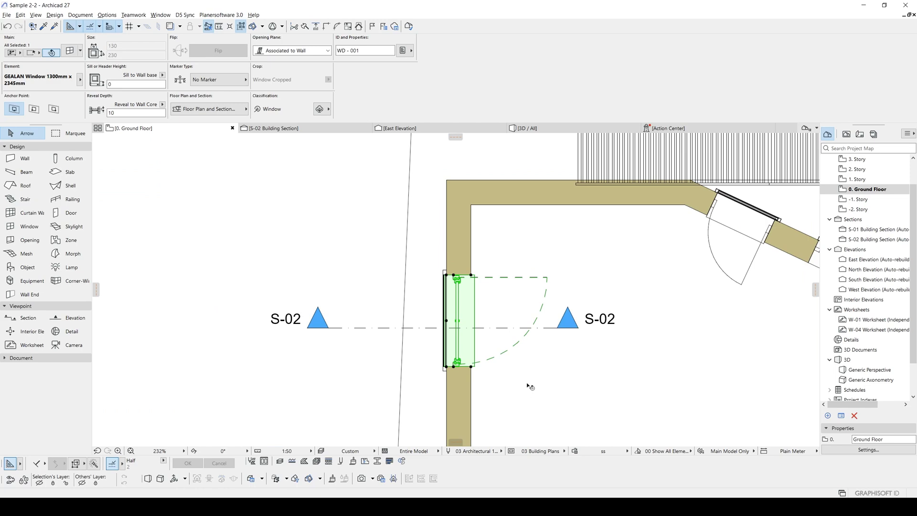
{"action": "middle_click_drag", "start_coordinate": [362, 336], "coordinate": [332, 322]}
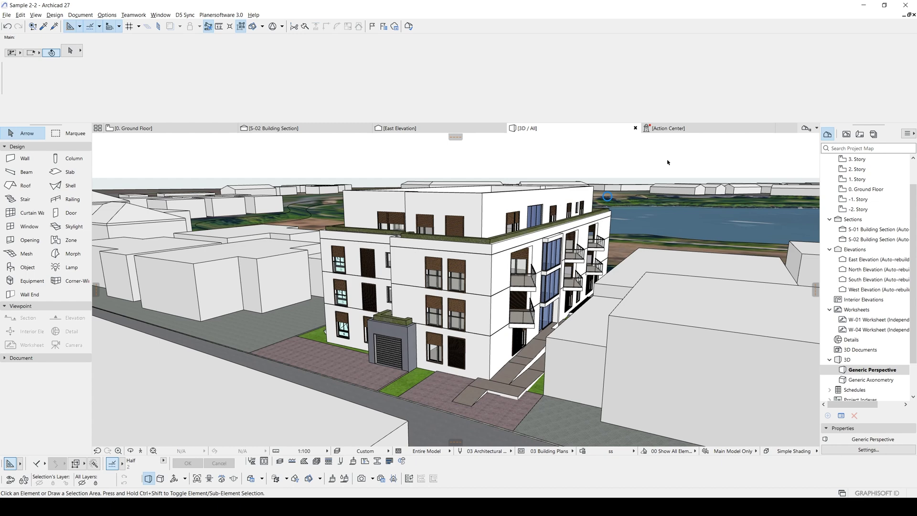
{"action": "scroll", "coordinate": [454, 233], "scroll_direction": "up", "scroll_amount": 2}
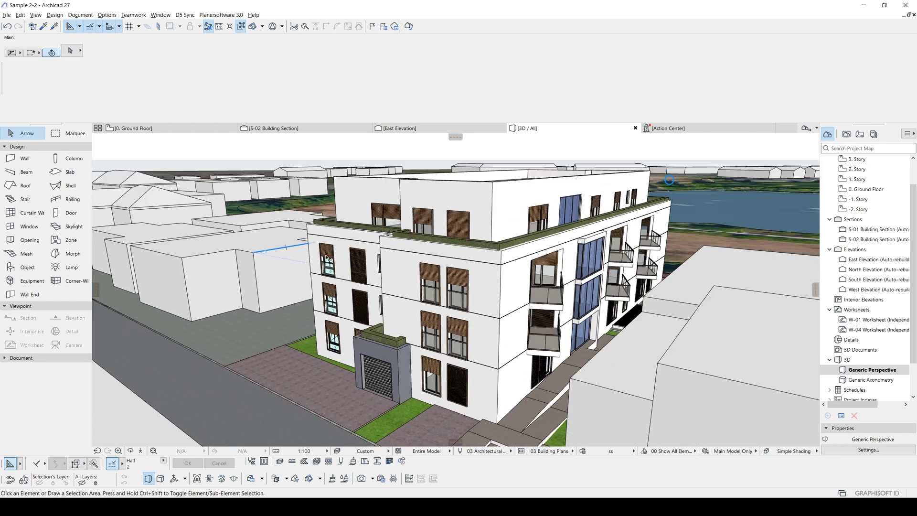
{"action": "middle_click_drag", "start_coordinate": [296, 258], "coordinate": [426, 232], "text": "shift"}
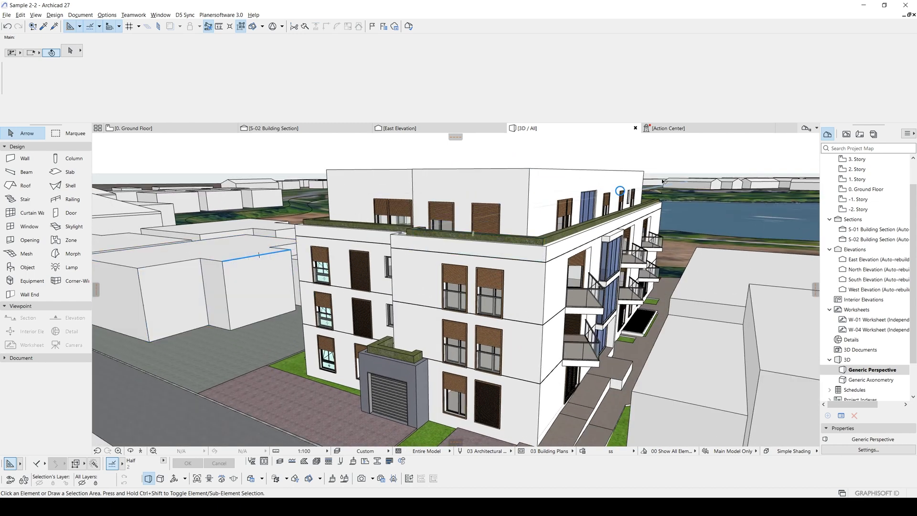